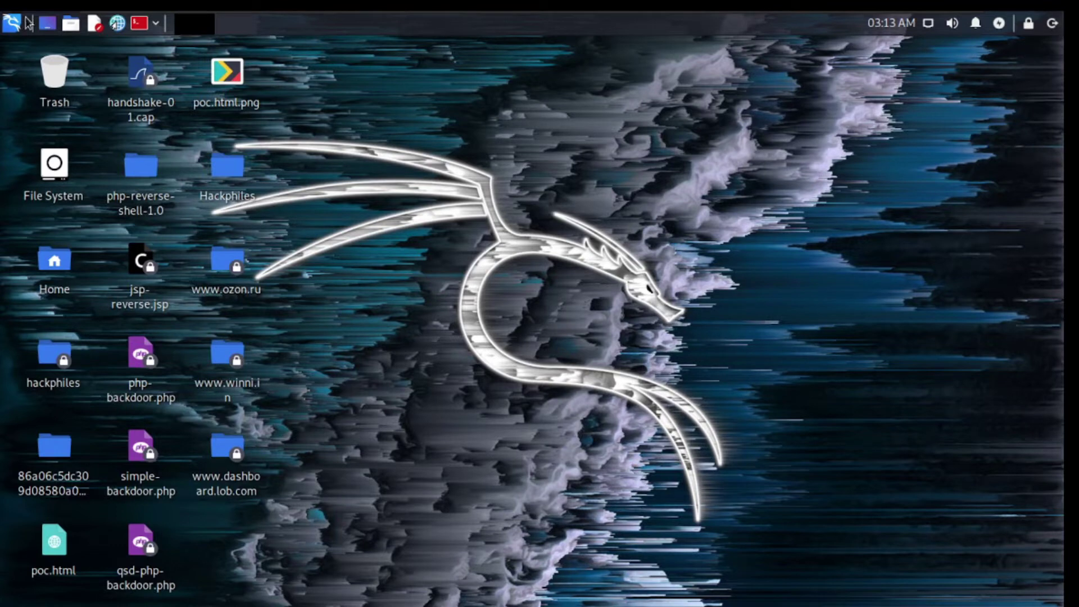
Open the Kali applications menu from the top-left panel dragon icon to show Favorites and tool categories
left_click(9, 28)
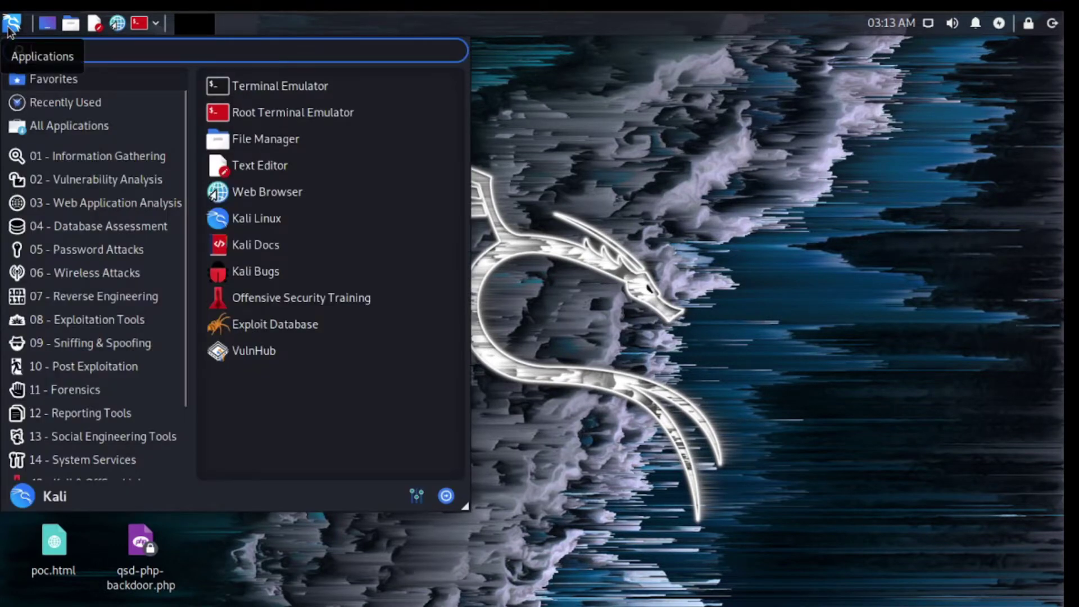
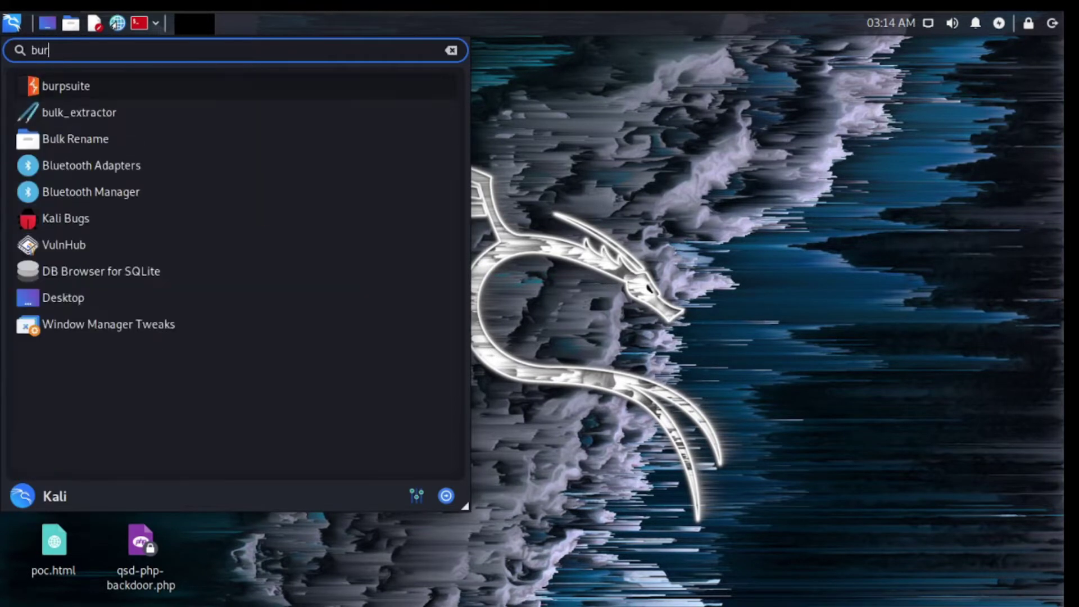
Launch Burp Suite Community Edition from the 'burpsuite' result in the Kali application menu search
left_click(102, 87)
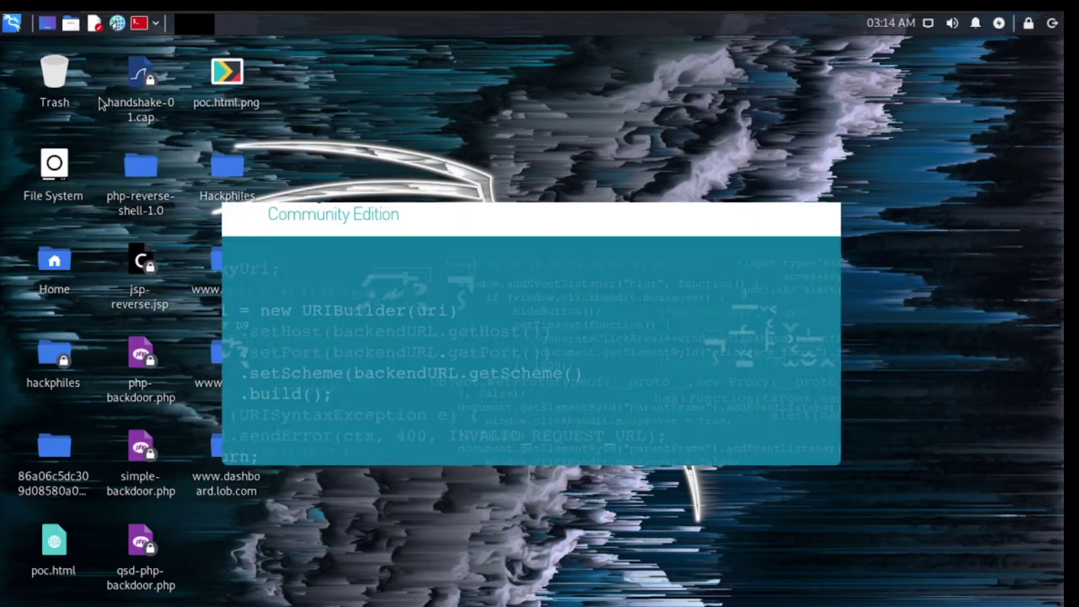
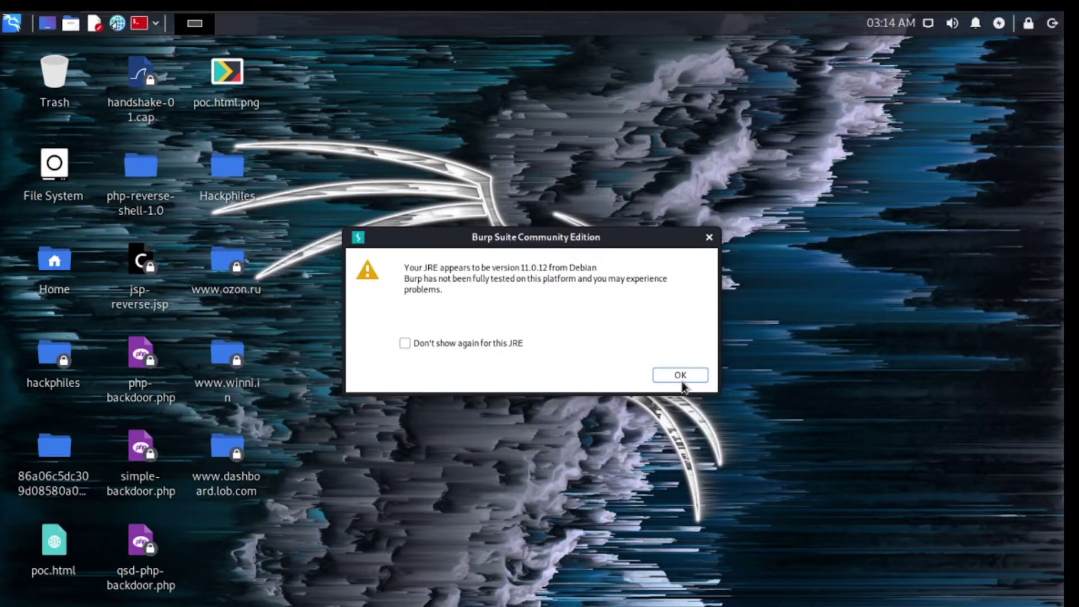
Dismiss the Java version warning and close the update notice without updating
left_click(678, 377)
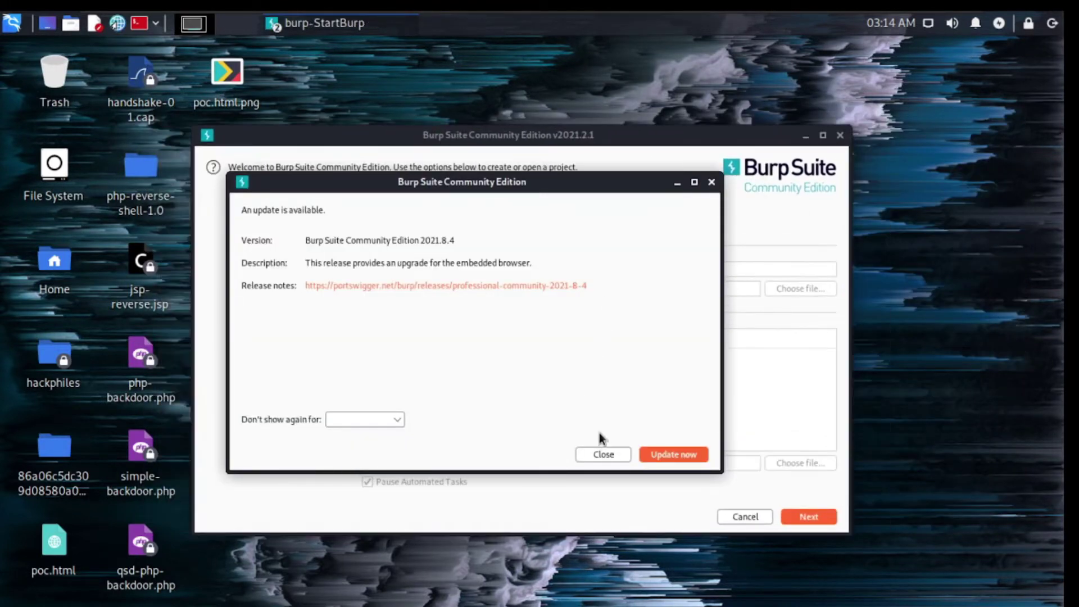
left_click(603, 455)
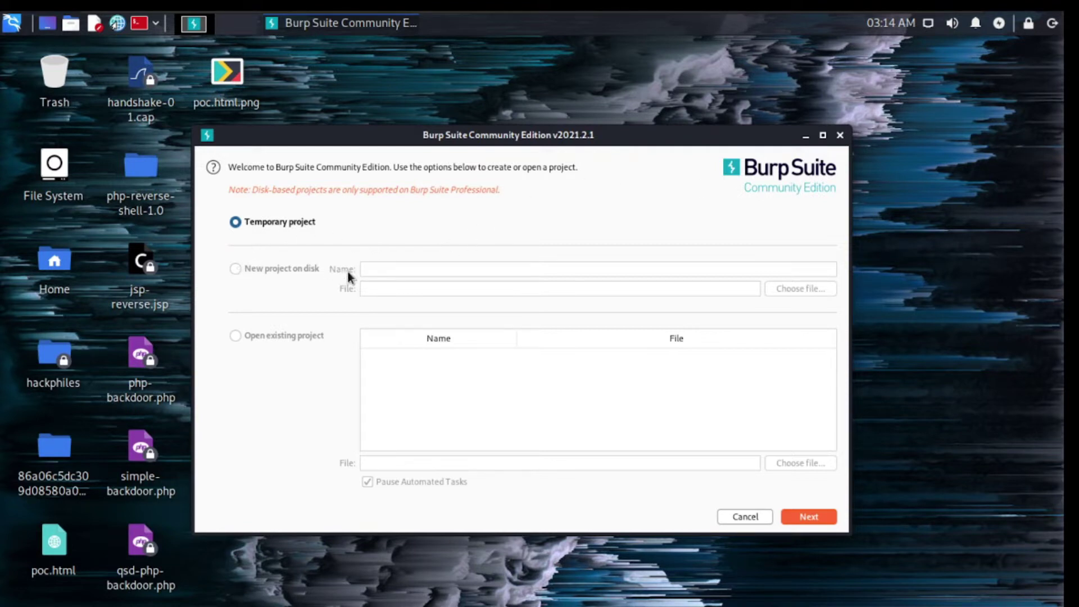
Choose Temporary project in the startup wizard and continue to the configuration page
key("Down")
left_click(256, 222)
left_click(806, 516)
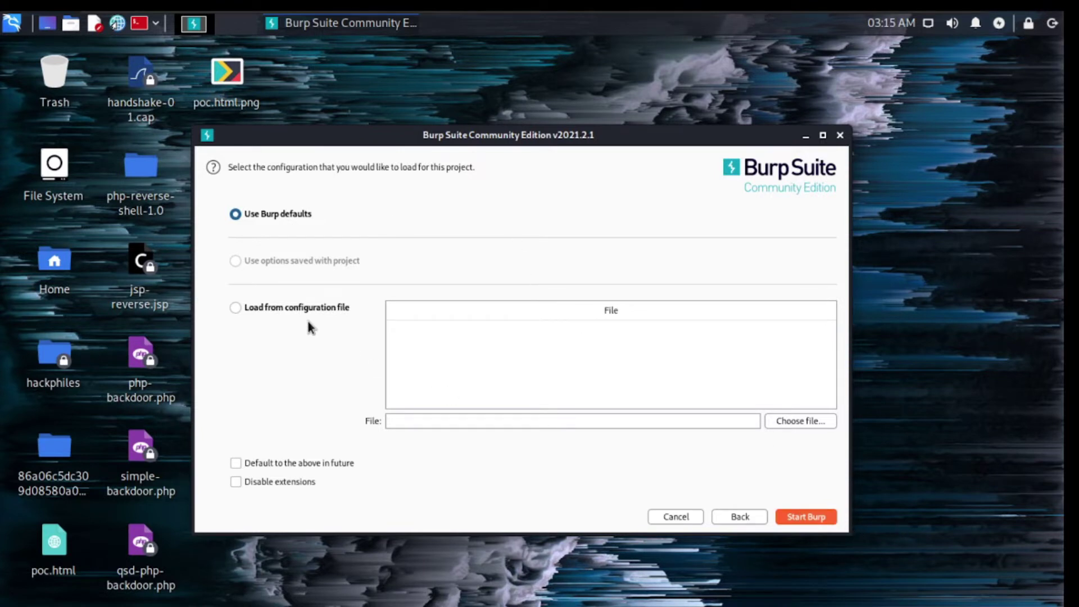
Start Burp with the Use Burp defaults configuration option
left_click(296, 307)
left_click(267, 215)
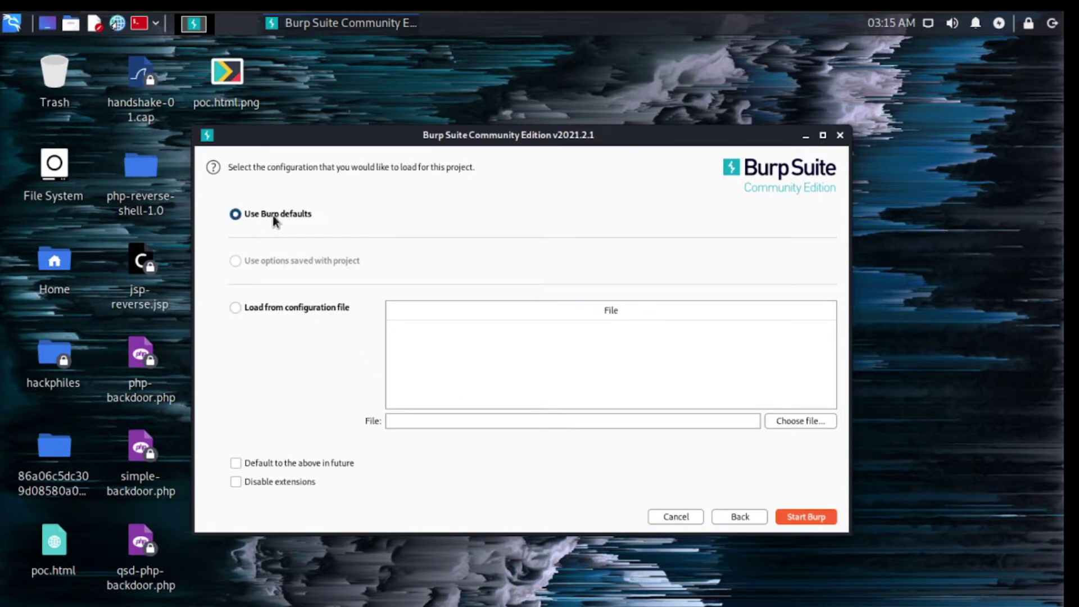
left_click(795, 518)
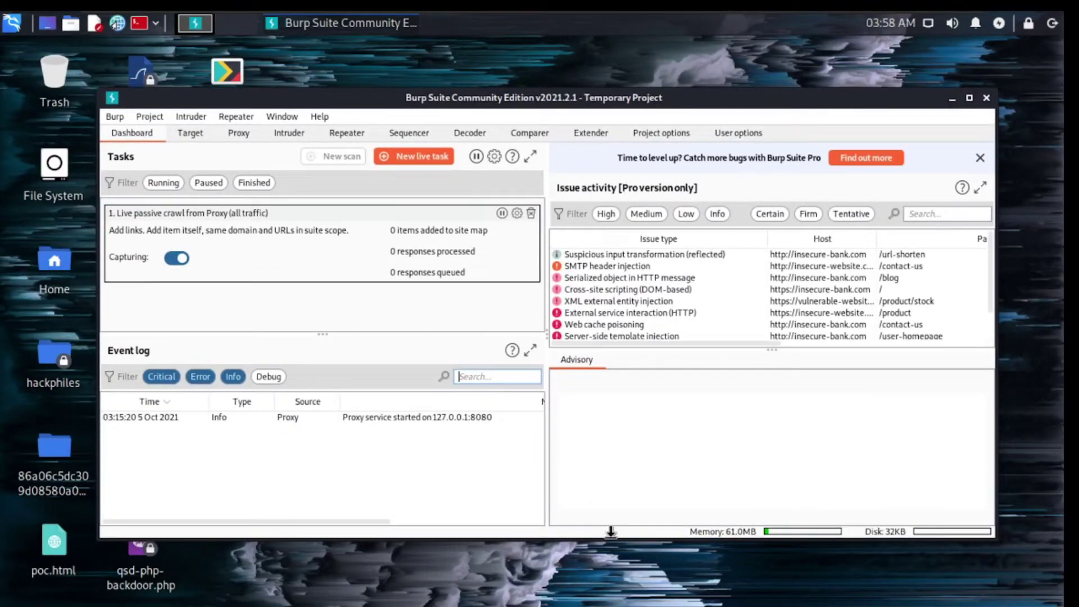
Resize and maximize the Dashboard window, restore it, then maximize it again
left_click_drag(613, 538, 624, 599)
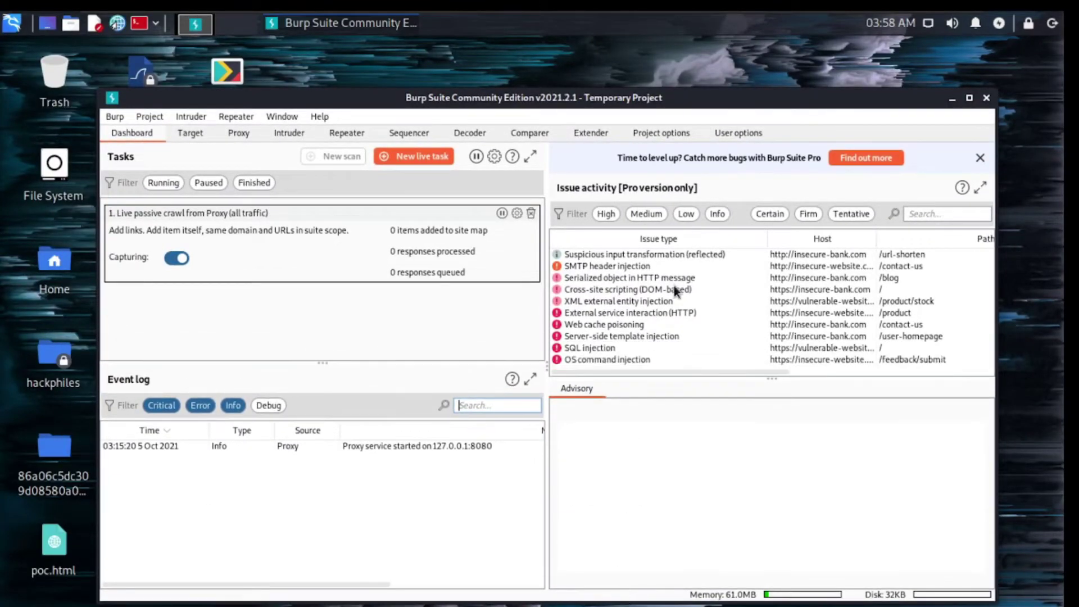
left_click(969, 99)
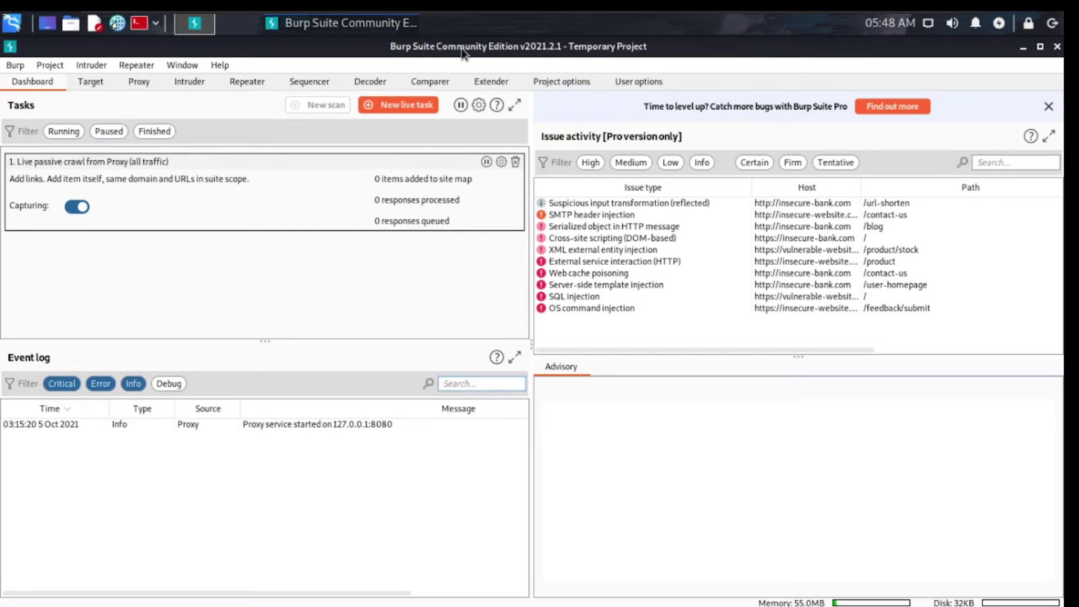
left_click_drag(461, 49, 418, 132)
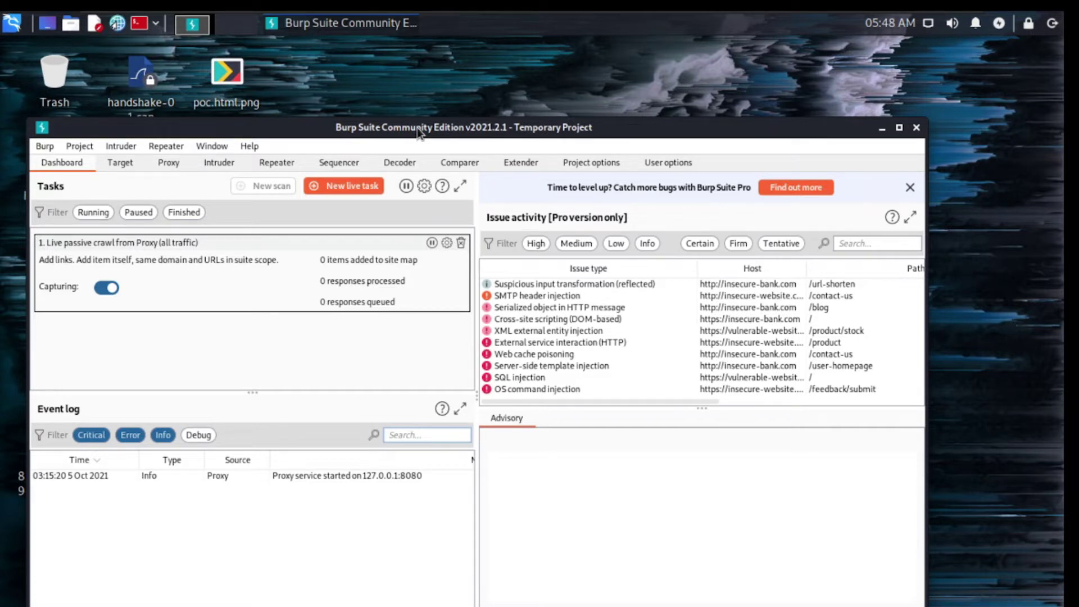
left_click(899, 128)
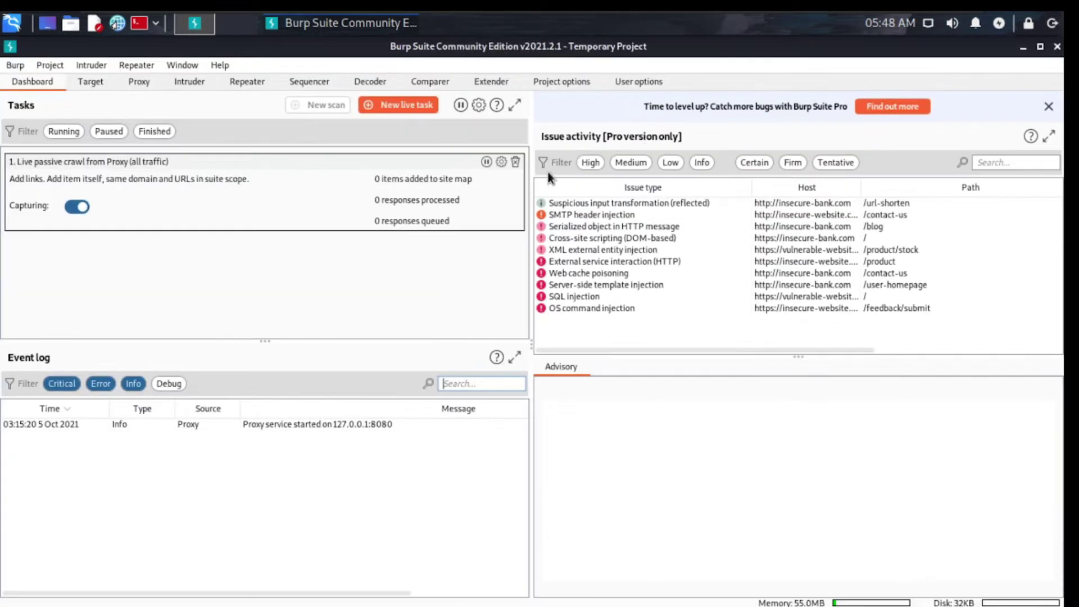
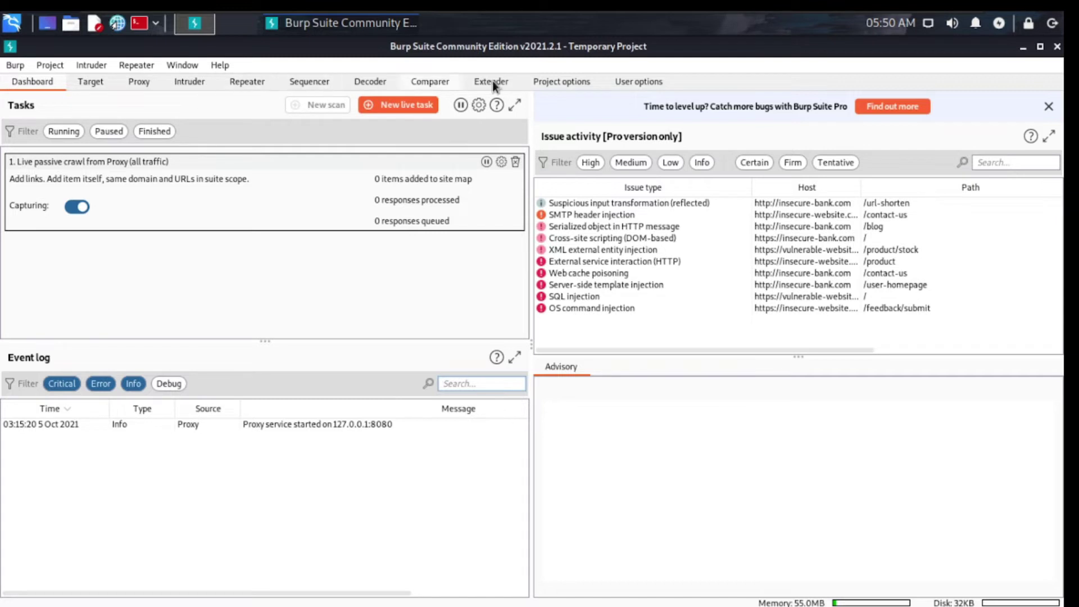
Look through Burp's menus, then open the new live task setup and cancel it
left_click(11, 66)
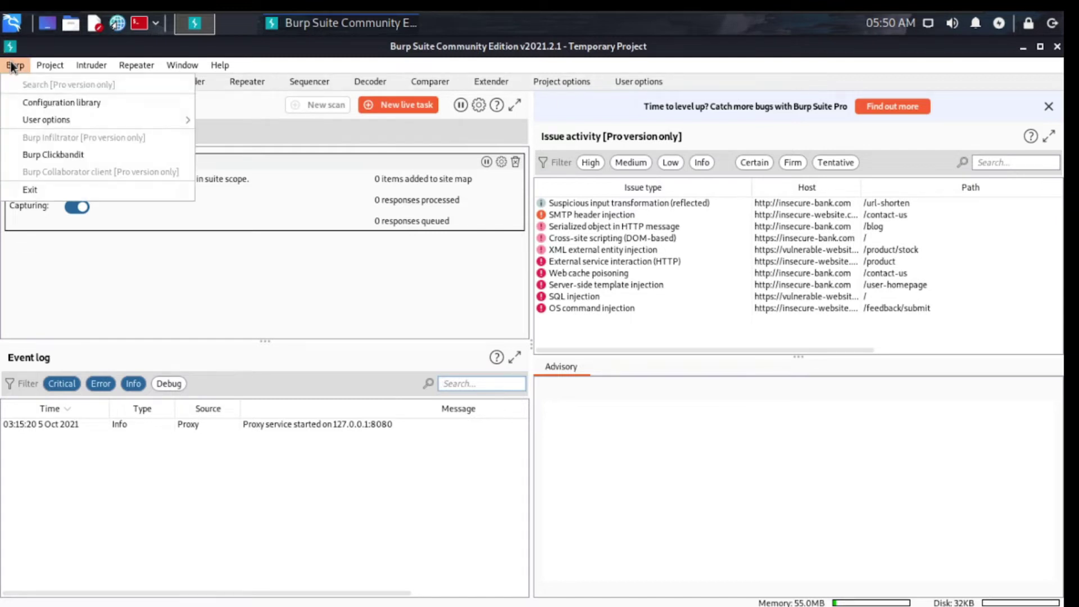
left_click(20, 66)
left_click(54, 67)
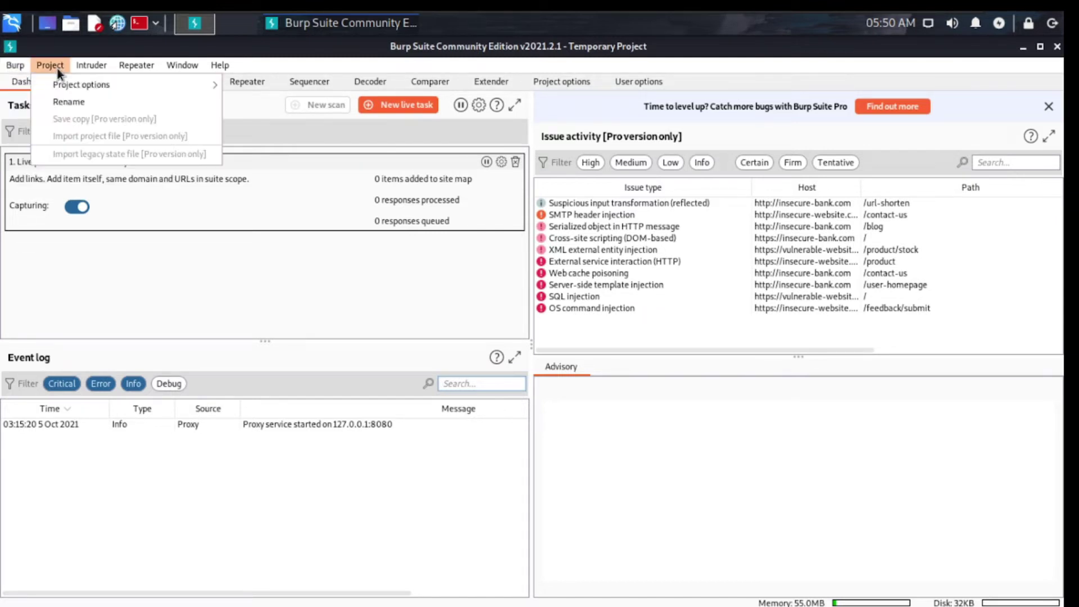
mouse_move(117, 66)
left_click(182, 66)
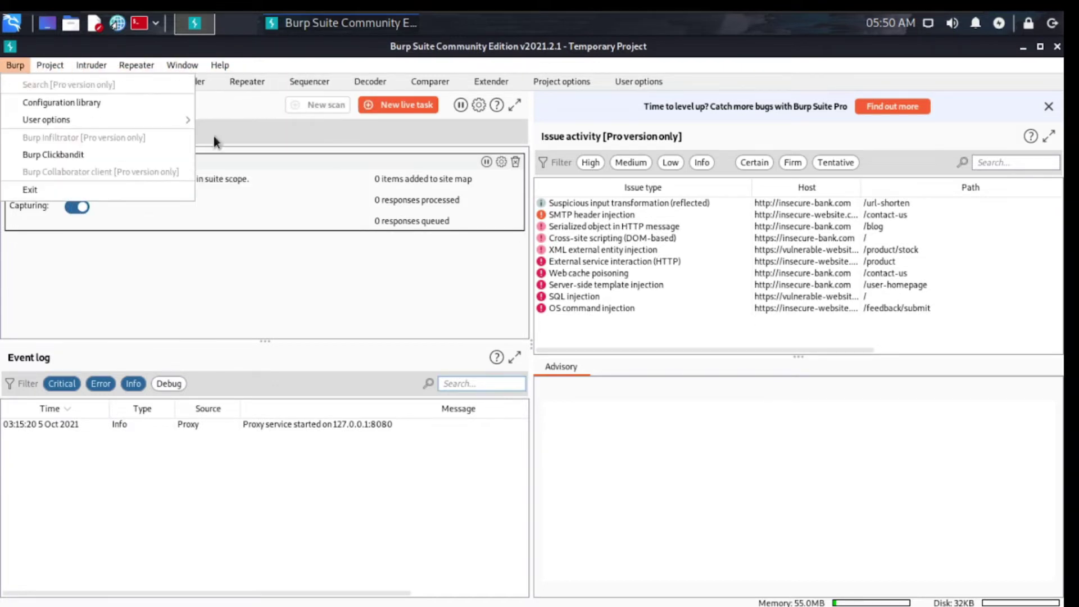
left_click(308, 336)
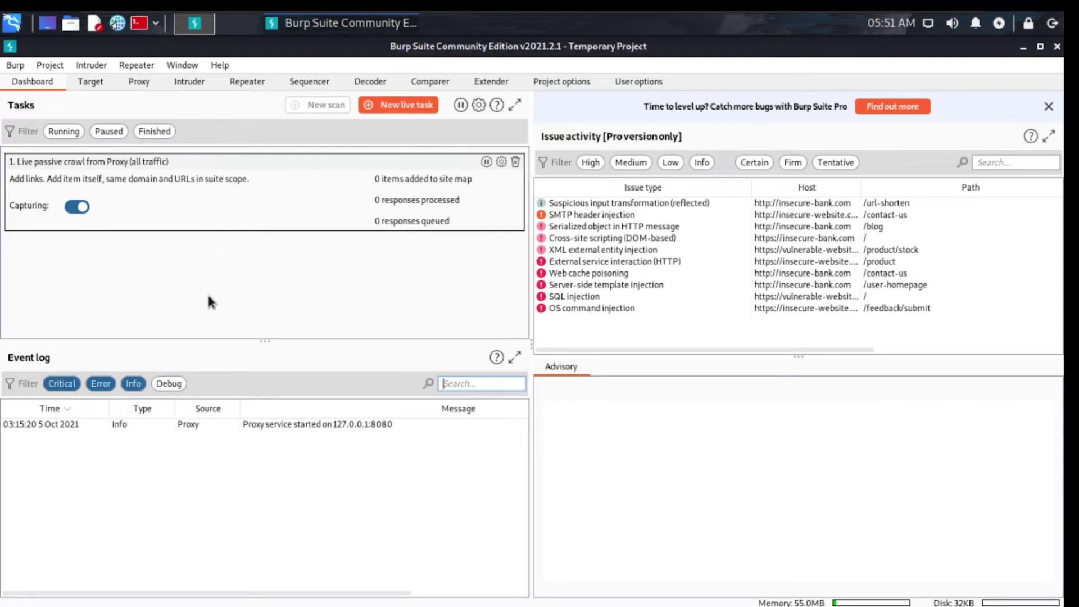
left_click(398, 105)
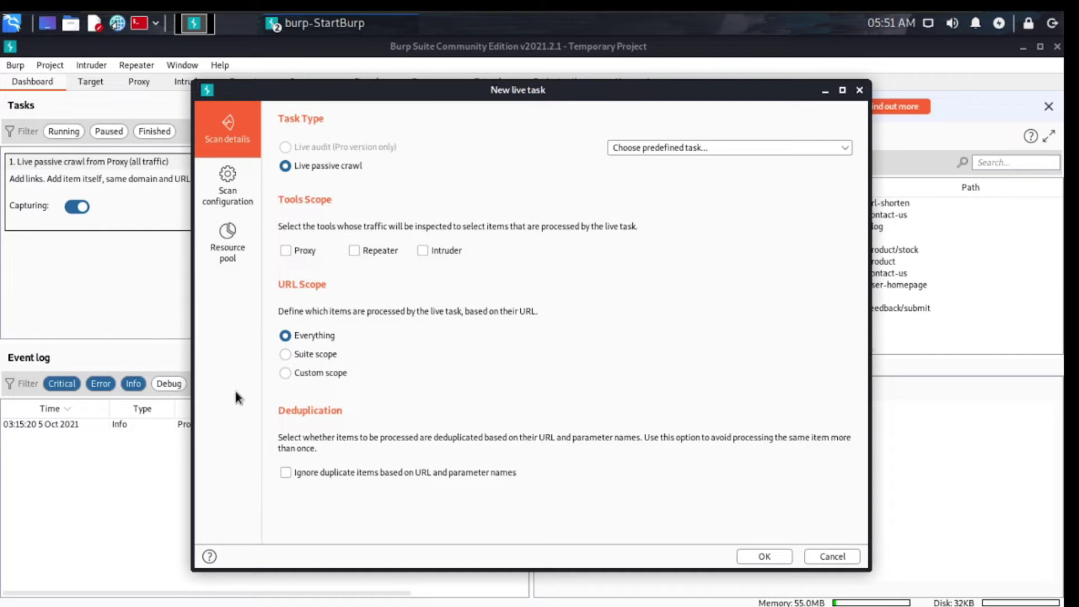
left_click(861, 91)
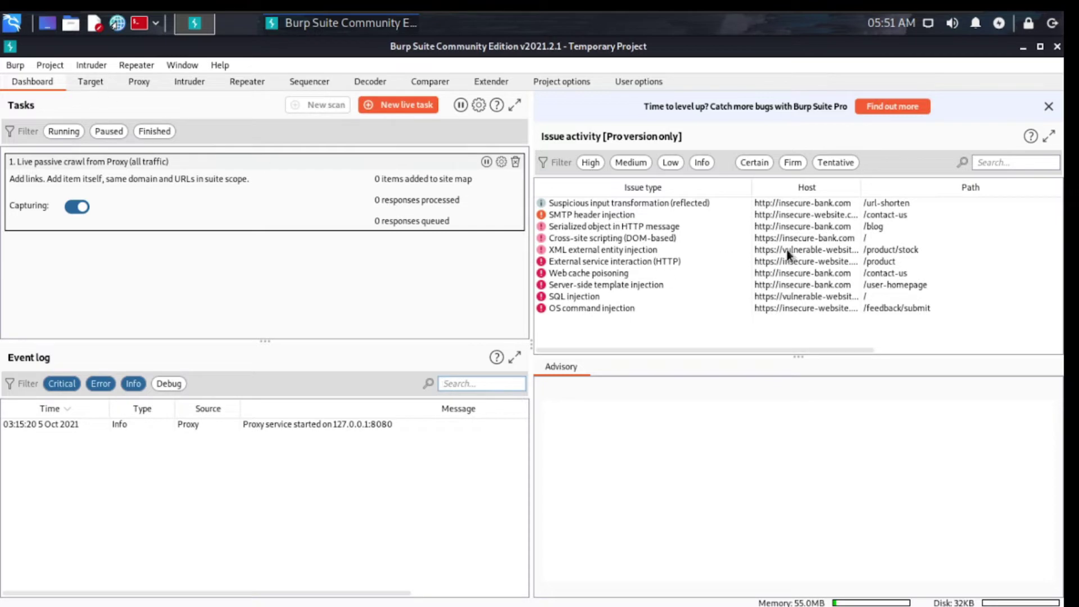
Shrink the Burp window, launch Firefox, and open the portswigger top site in a new tab
left_click_drag(410, 62, 398, 293)
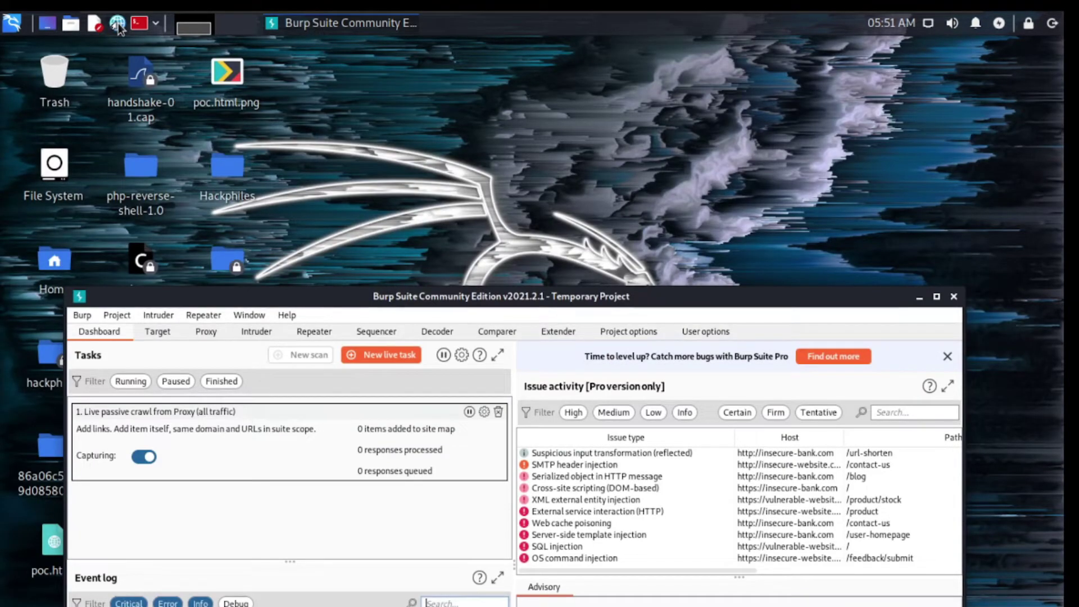
left_click(118, 24)
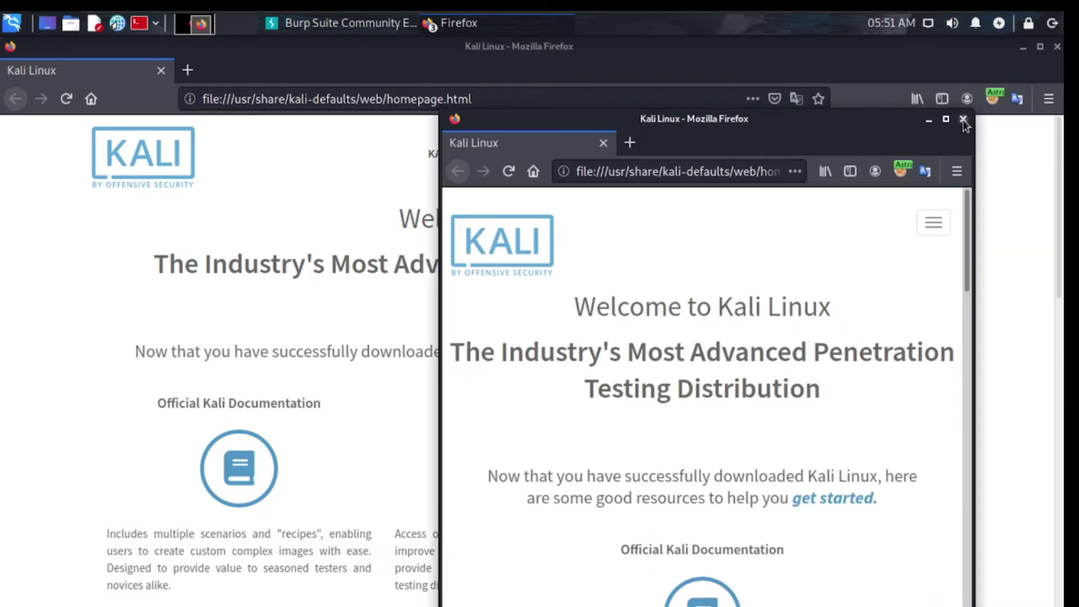
left_click(964, 121)
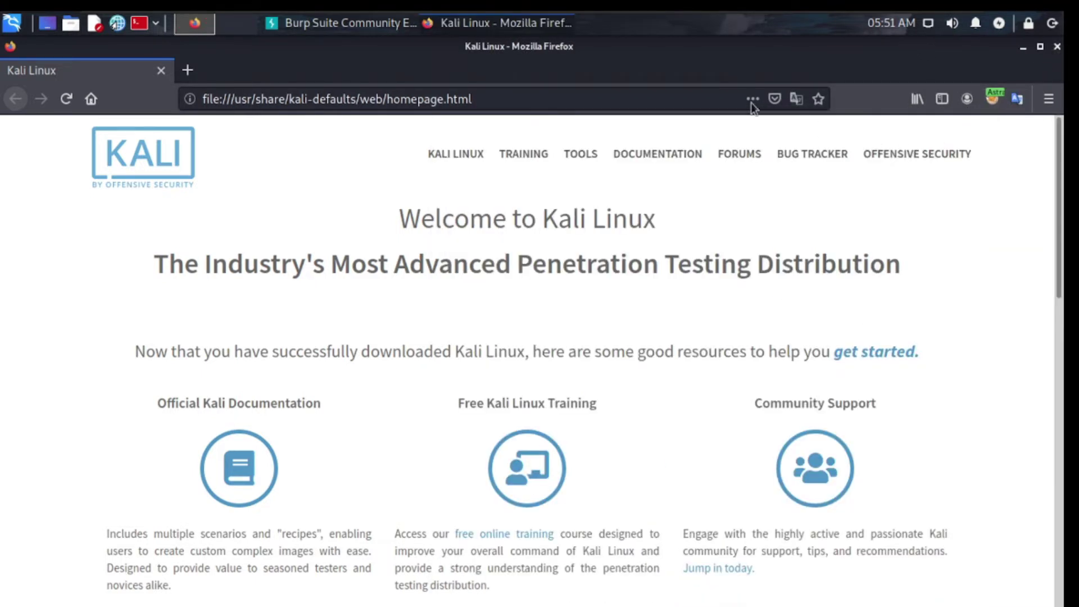
left_click(188, 70)
left_click(161, 71)
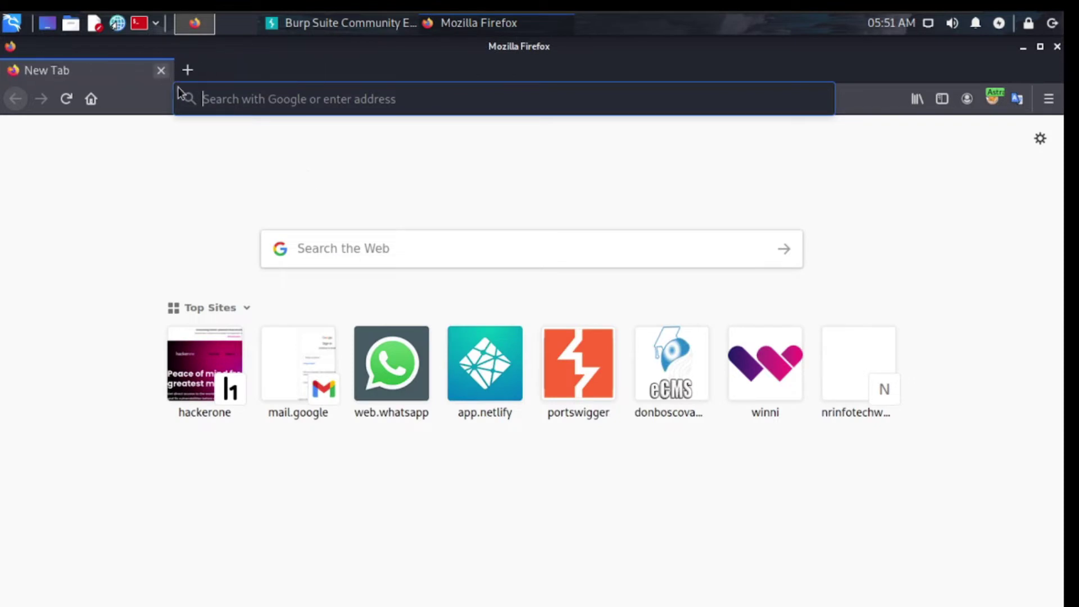
left_click(595, 383)
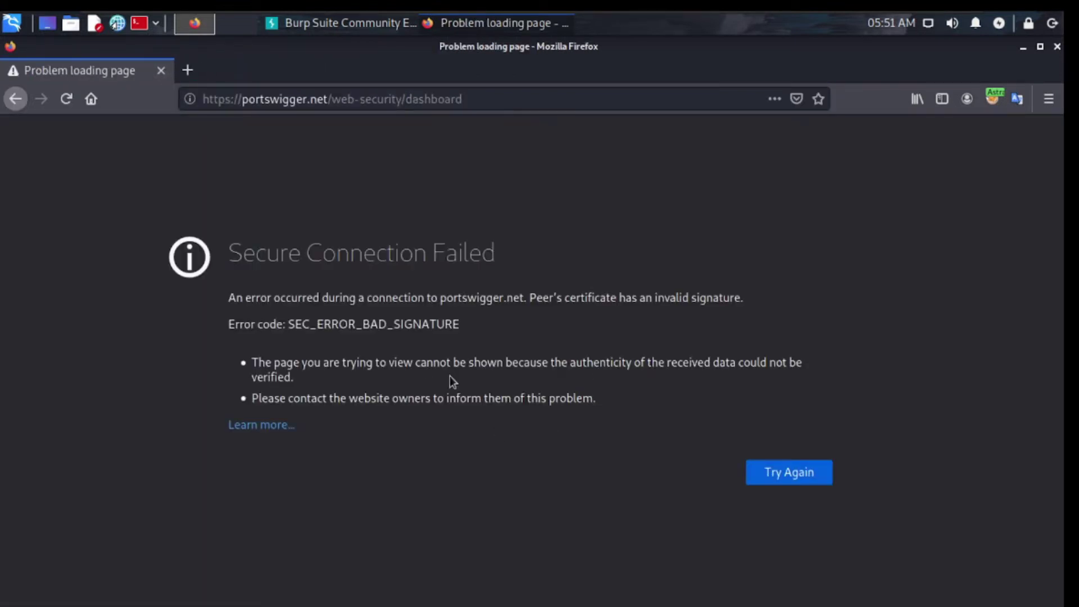
Set FoxyProxy to Turn Off and retry loading the Web Security Academy dashboard
left_click(1017, 99)
left_click(993, 99)
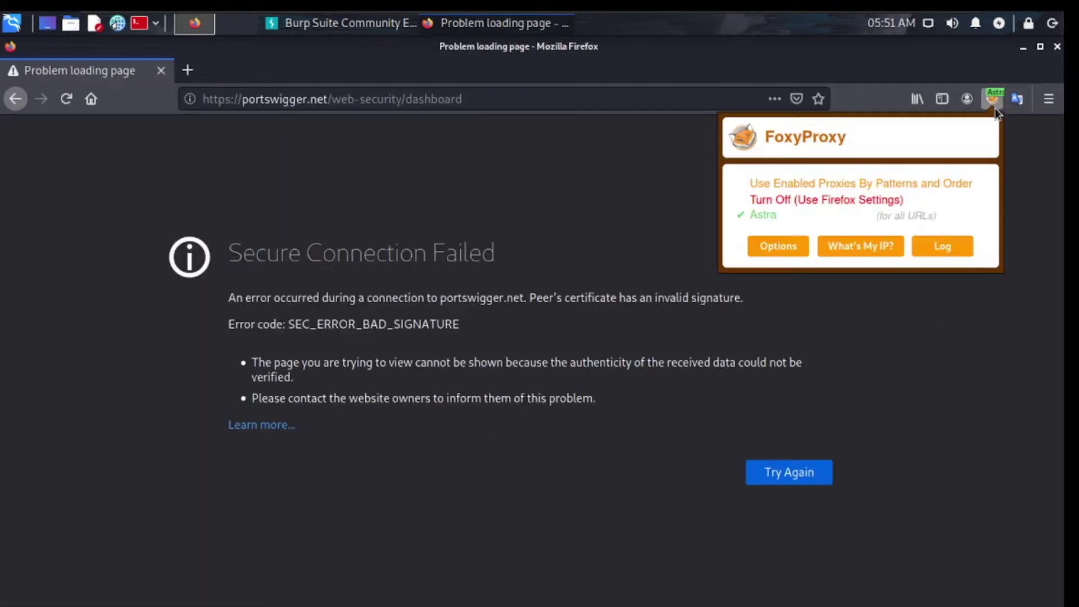
left_click(823, 200)
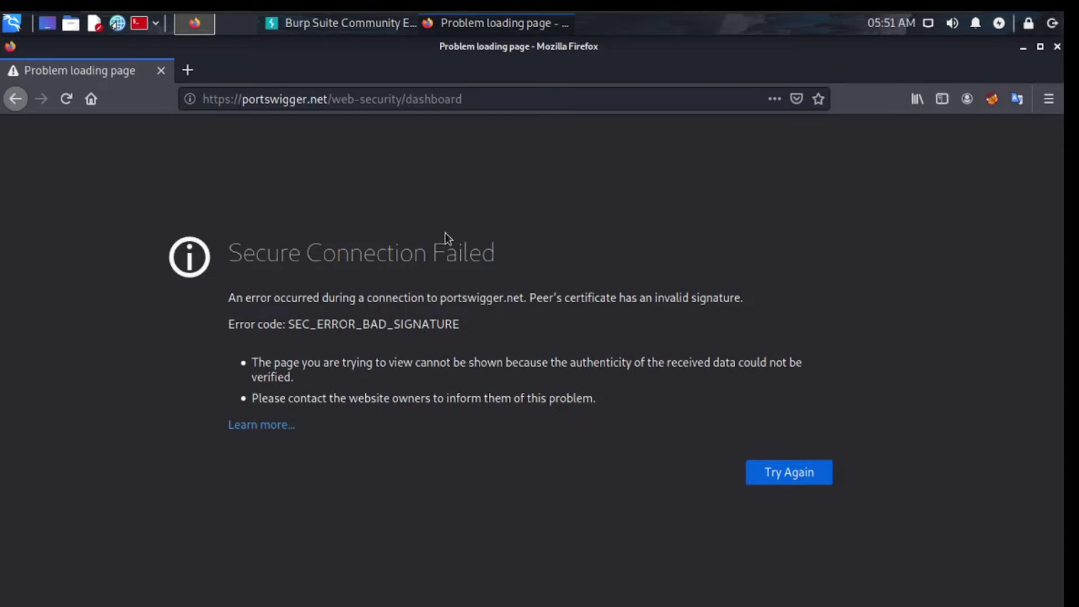
left_click(787, 471)
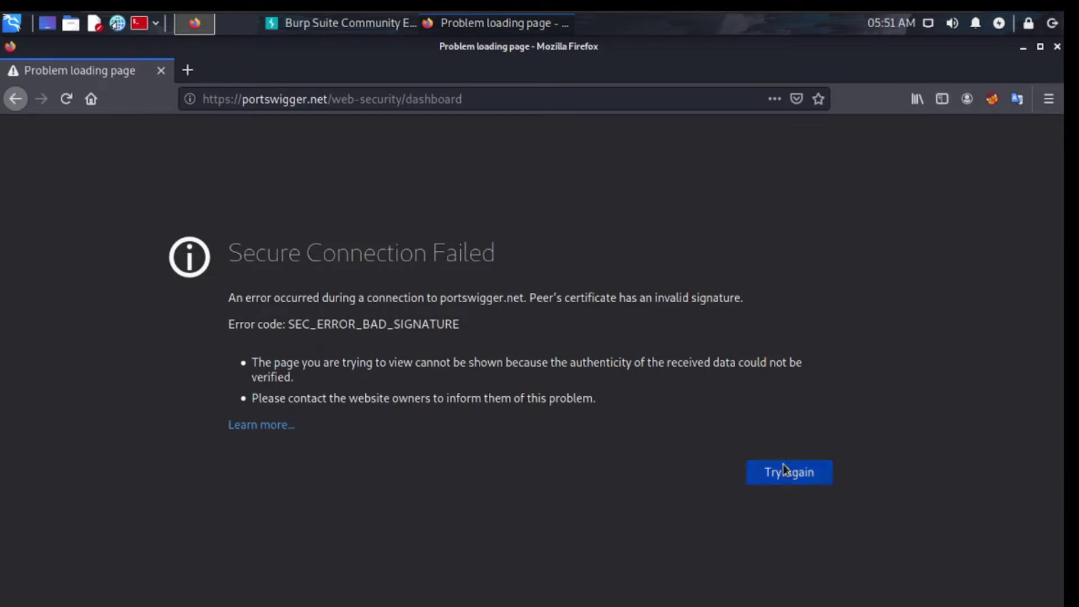
left_click(989, 109)
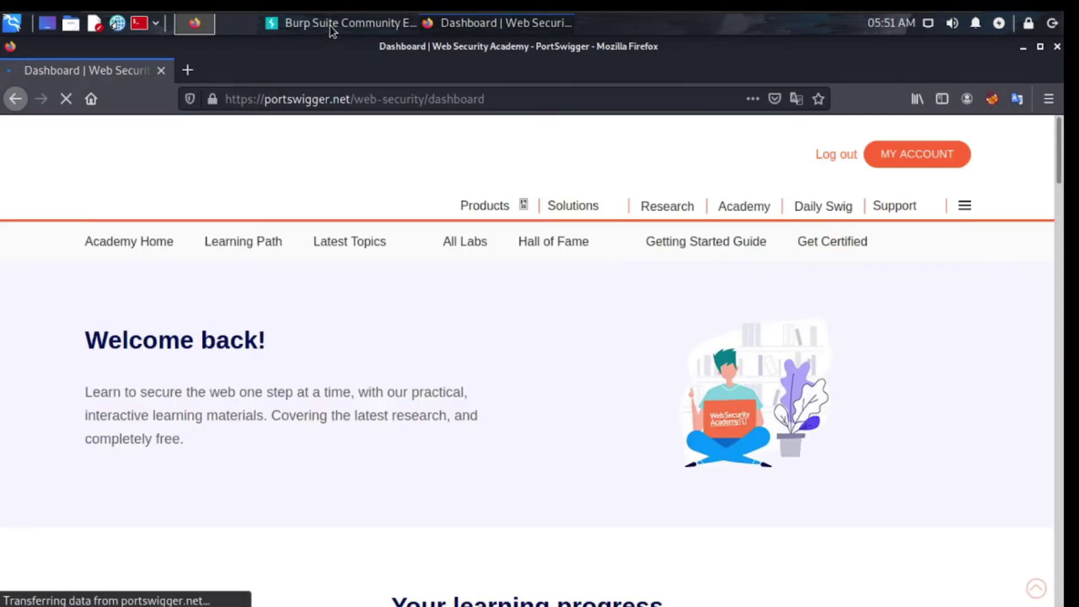
left_click(329, 25)
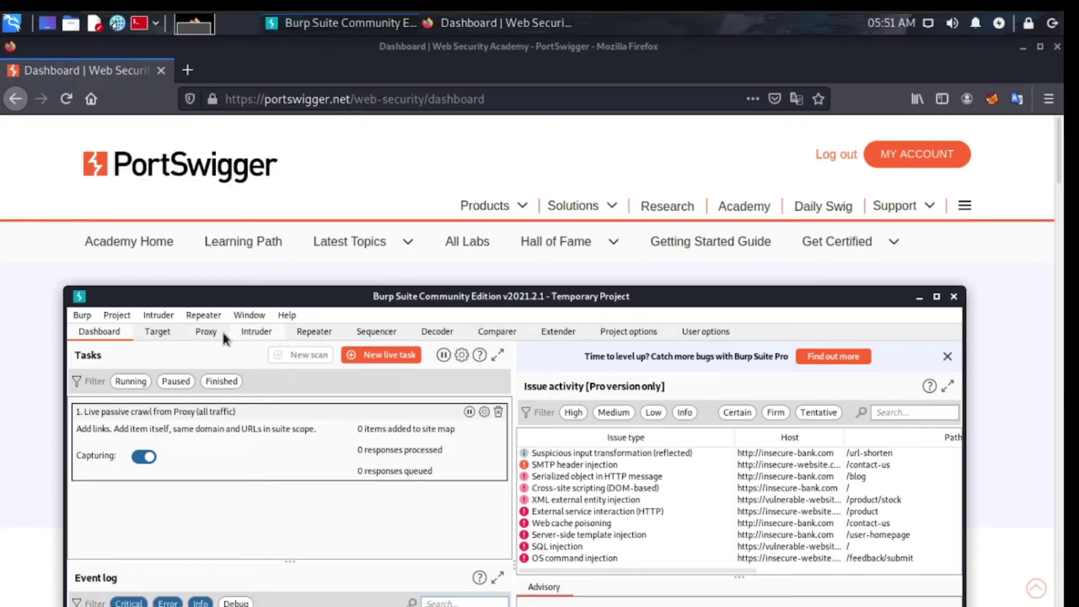
Open Burp's Proxy > Intercept view and check FoxyProxy's current mode in Firefox
left_click(211, 333)
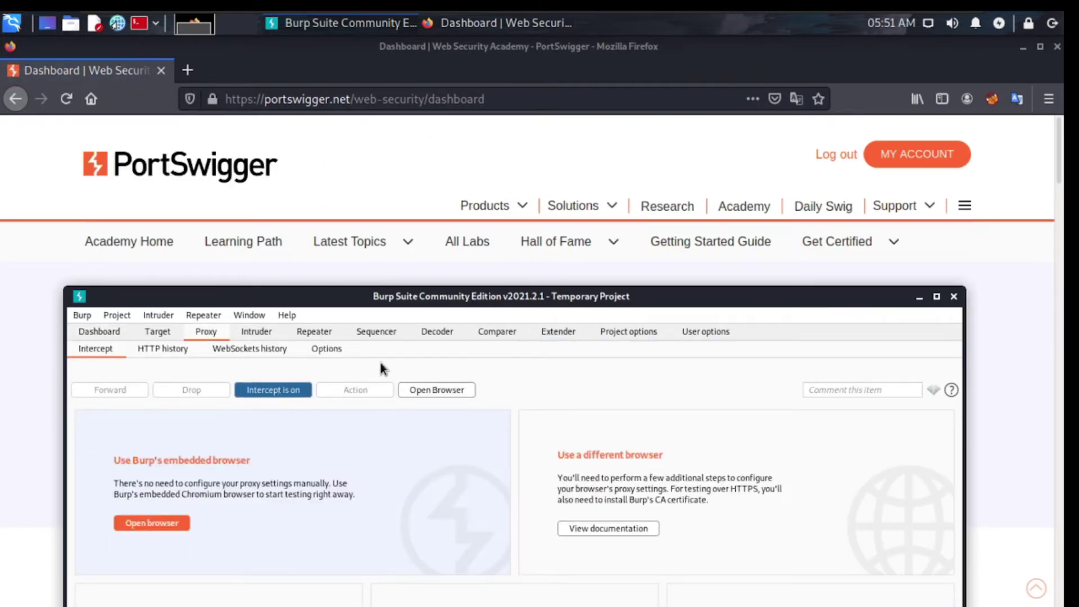
left_click_drag(410, 297, 427, 159)
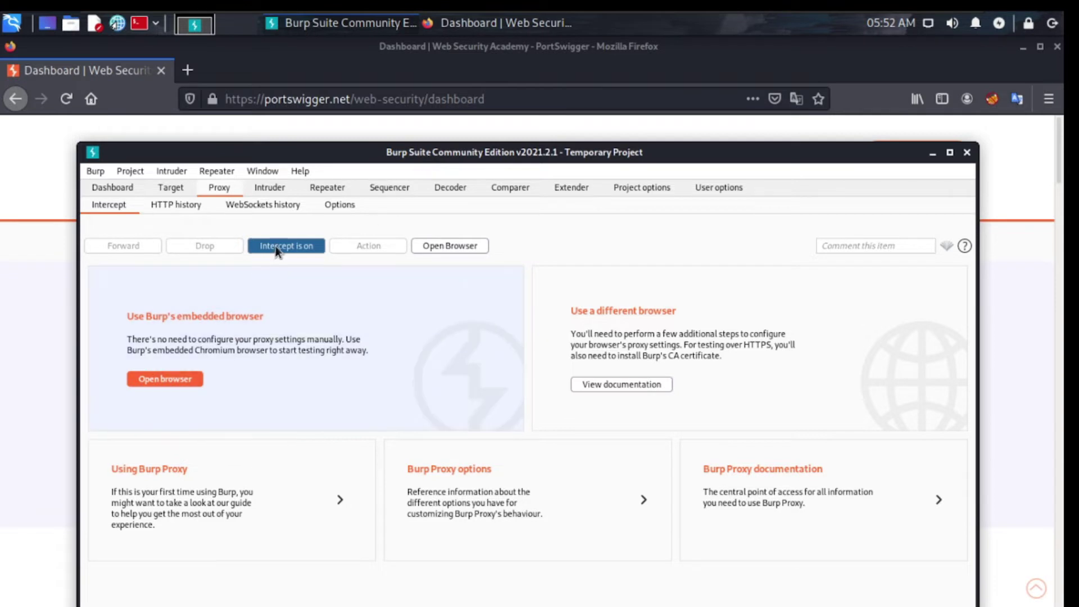
left_click(993, 99)
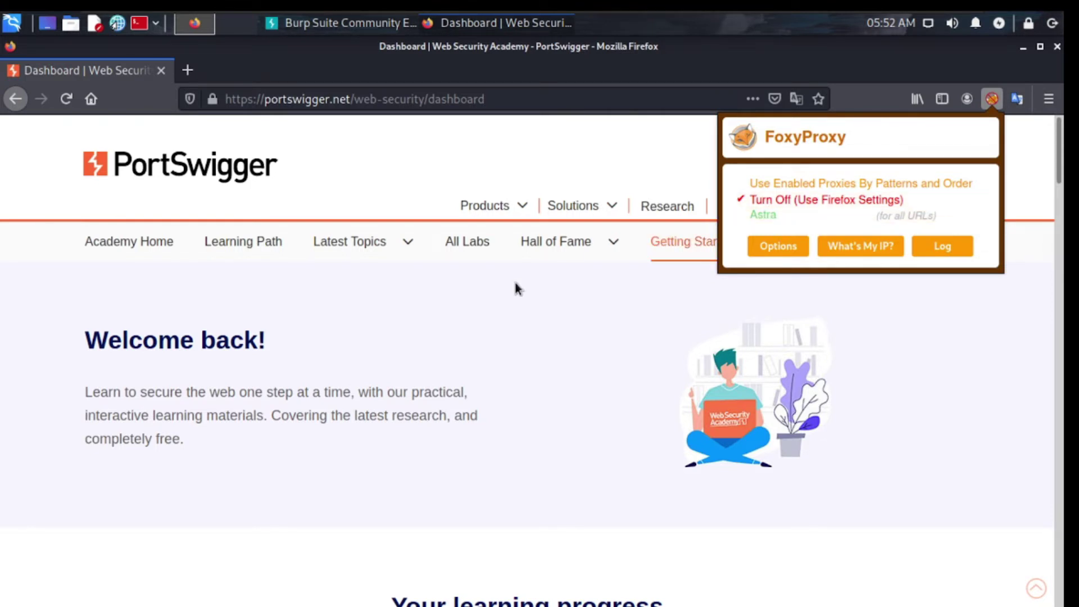
left_click(579, 396)
left_click(343, 24)
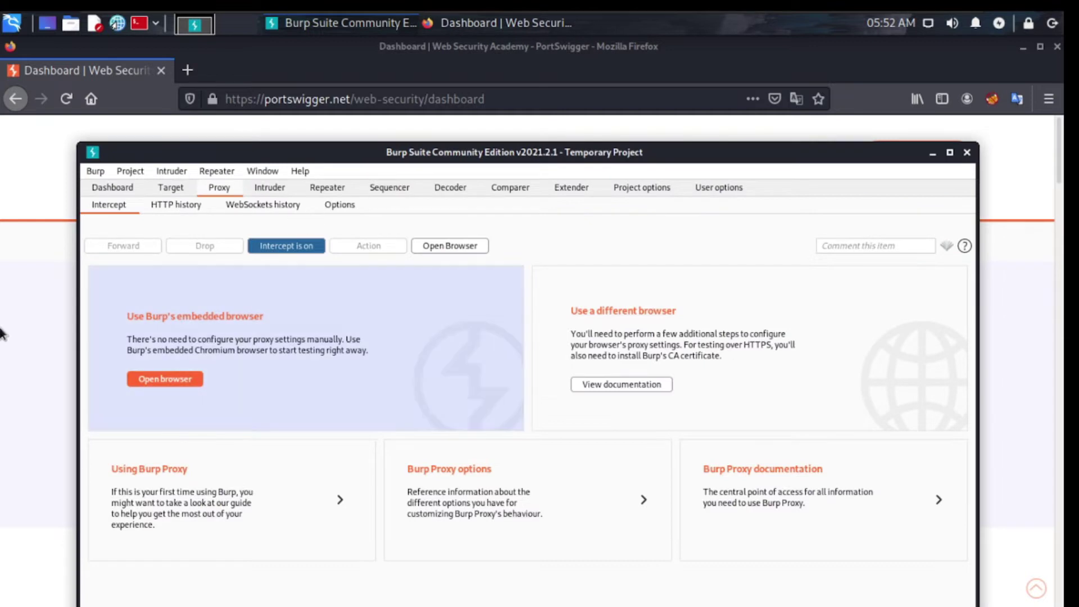
left_click(11, 304)
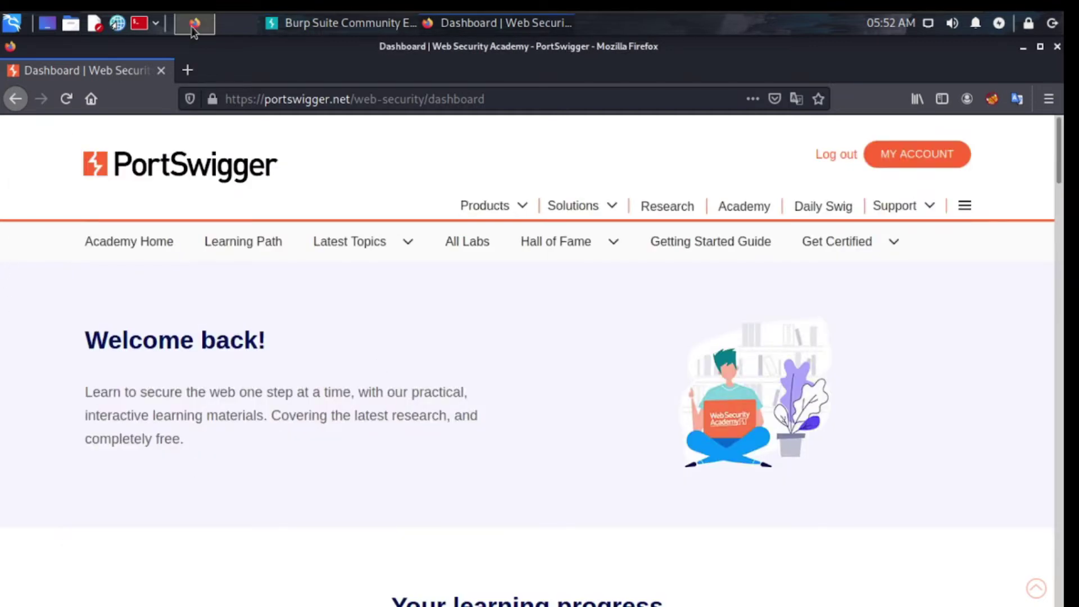
left_click(324, 26)
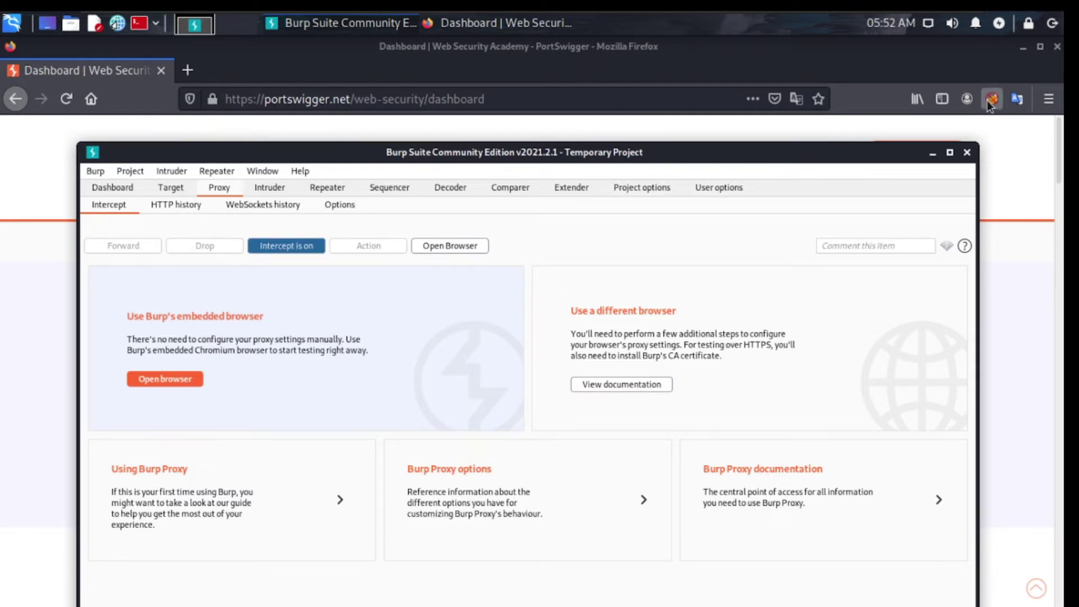
Reposition Burp, briefly view the Target site map, then turn interception off and return to Firefox
left_click_drag(855, 160, 797, 164)
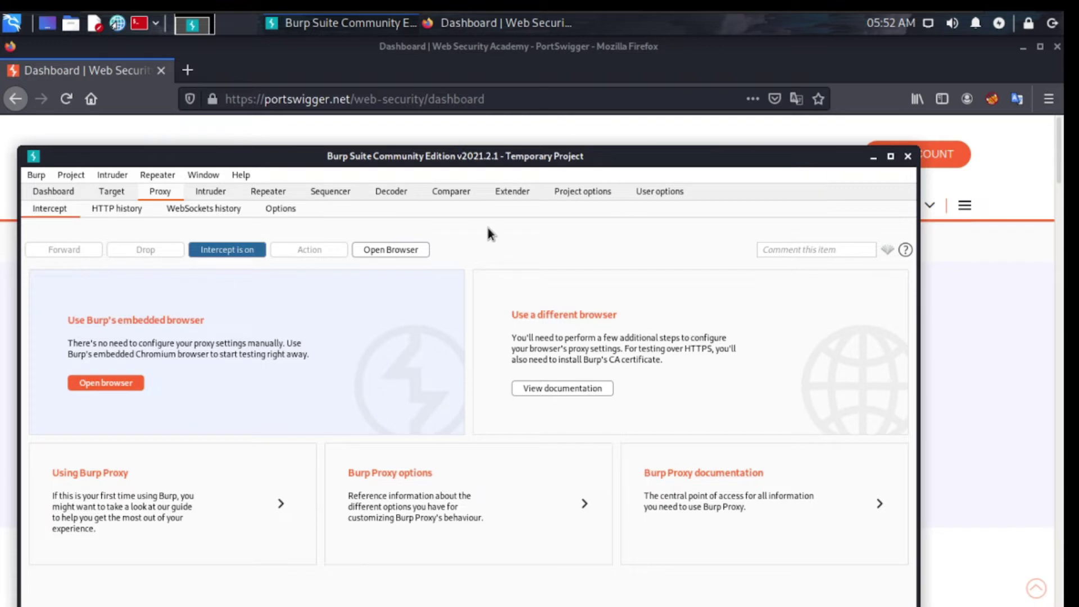
left_click(111, 192)
left_click(160, 191)
left_click_drag(446, 153, 580, 132)
left_click(356, 235)
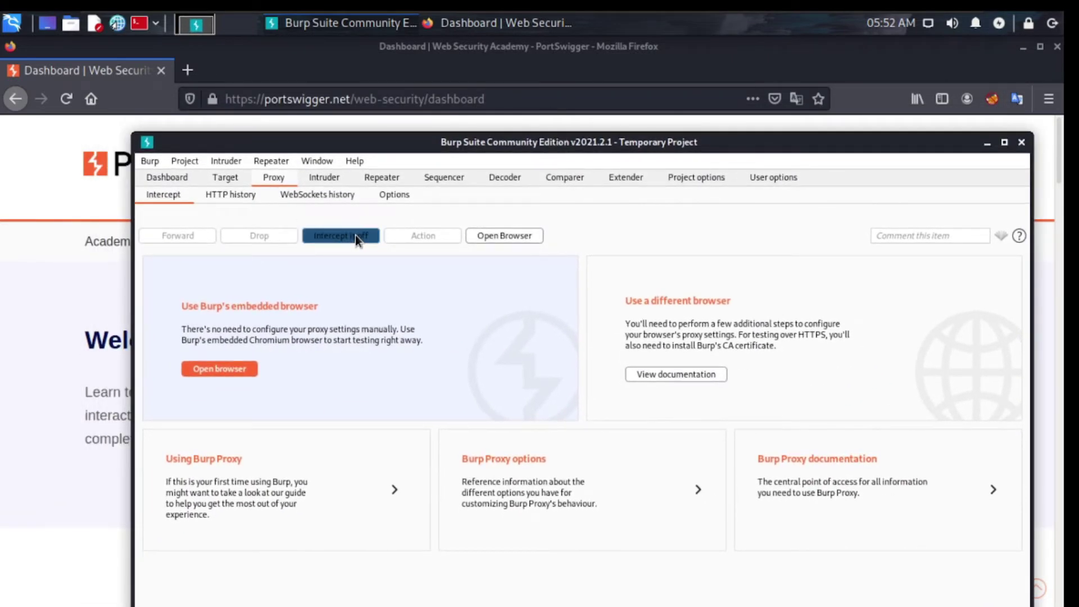
left_click(953, 106)
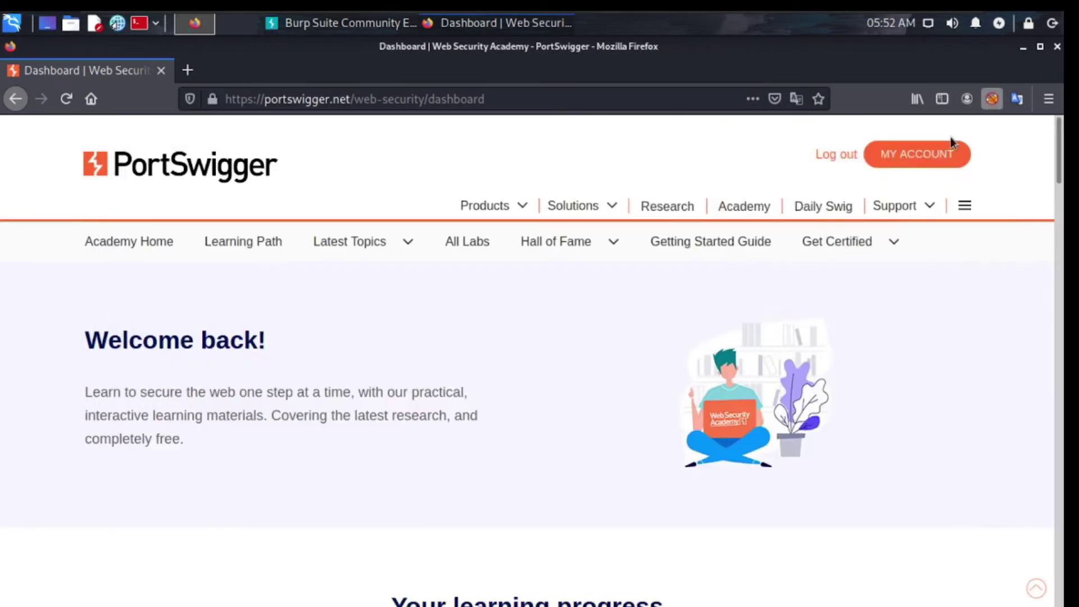
Route Firefox through the Astra proxy in FoxyProxy and open the Learning Path page, retrying after it fails
left_click(991, 99)
left_click(765, 212)
left_click(563, 241)
left_click(255, 242)
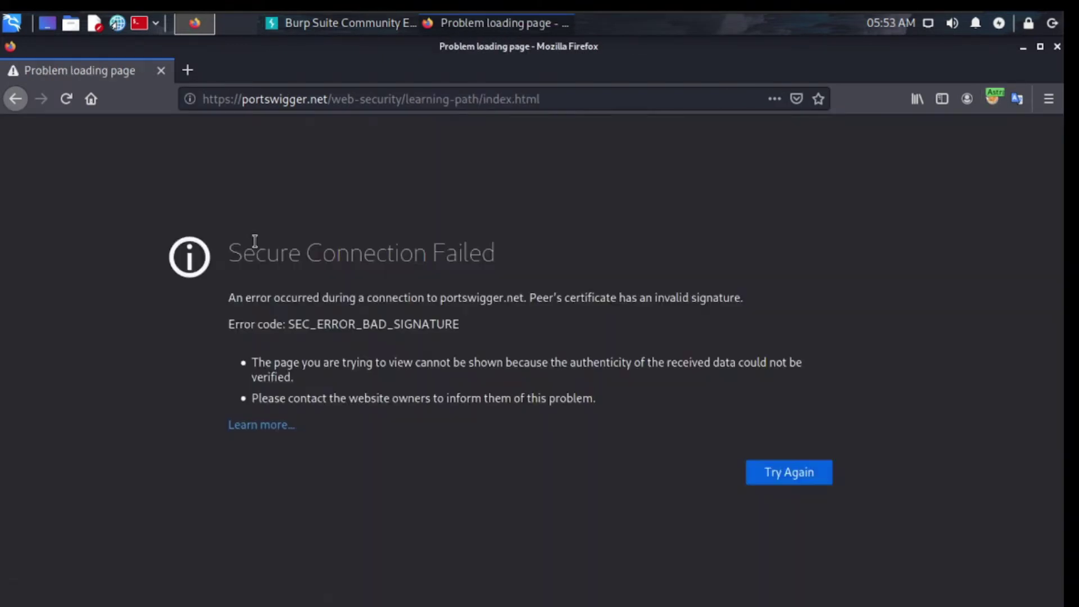
left_click(789, 478)
left_click(359, 23)
left_click(358, 23)
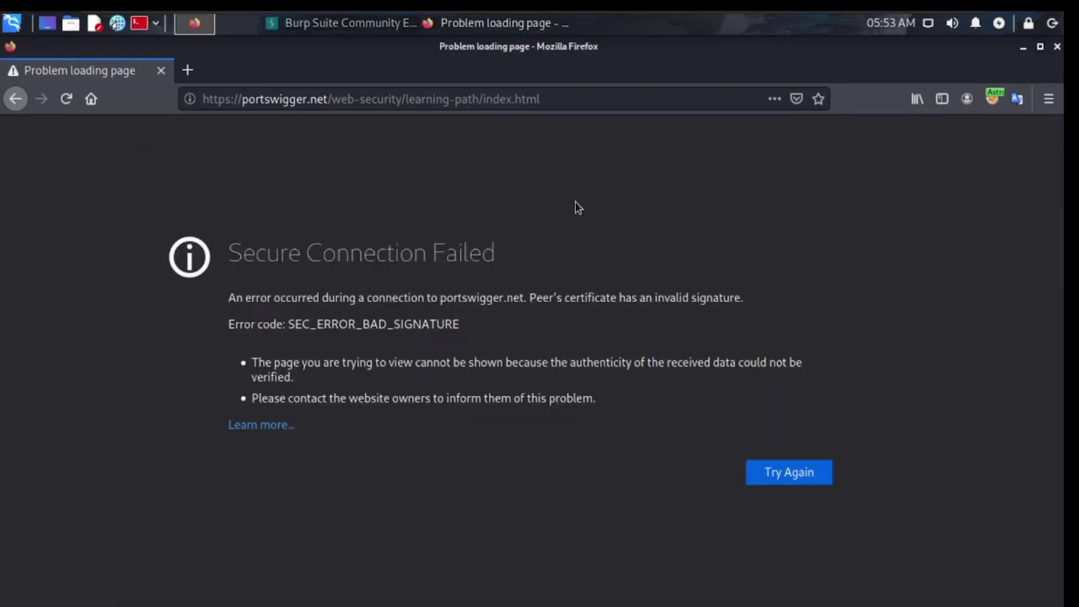
left_click(789, 478)
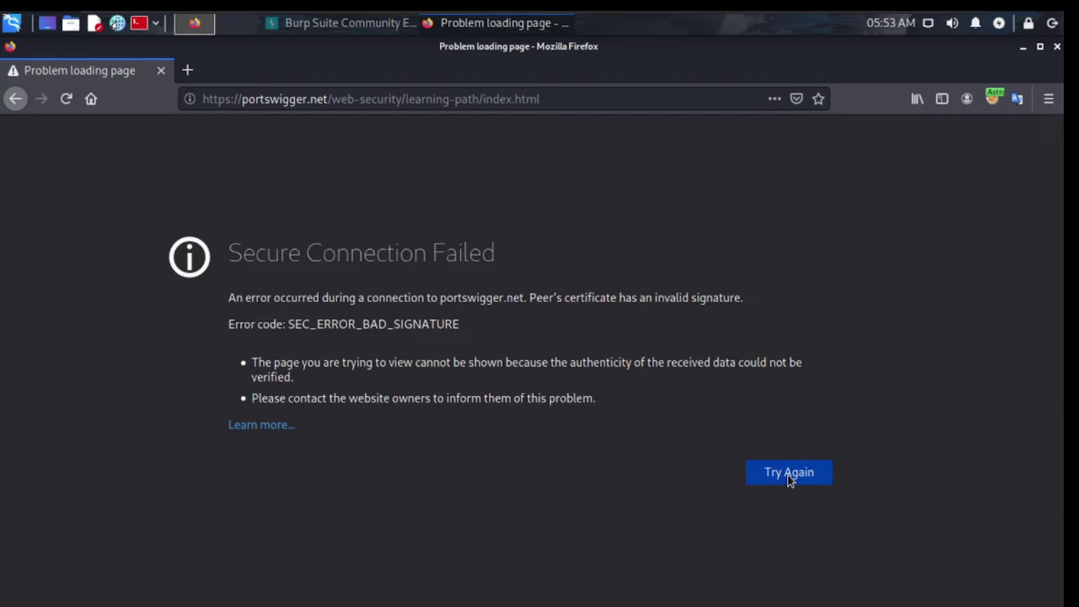
Retry Learning Path once more, then replace the SEC_ERROR_BAD_SIGNATURE error tab with a New Tab
left_click(525, 21)
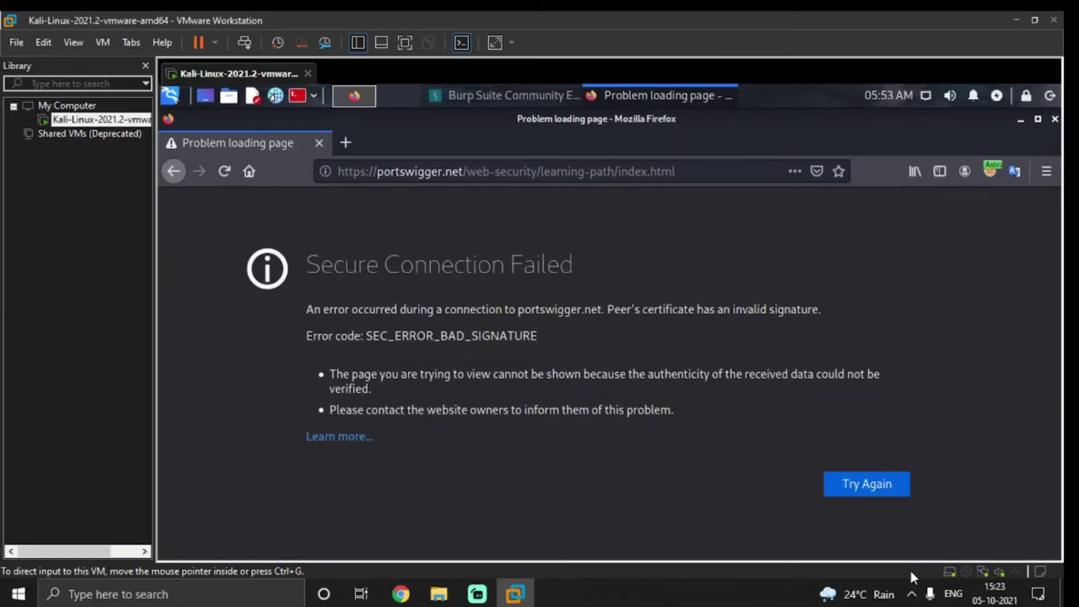
left_click(912, 594)
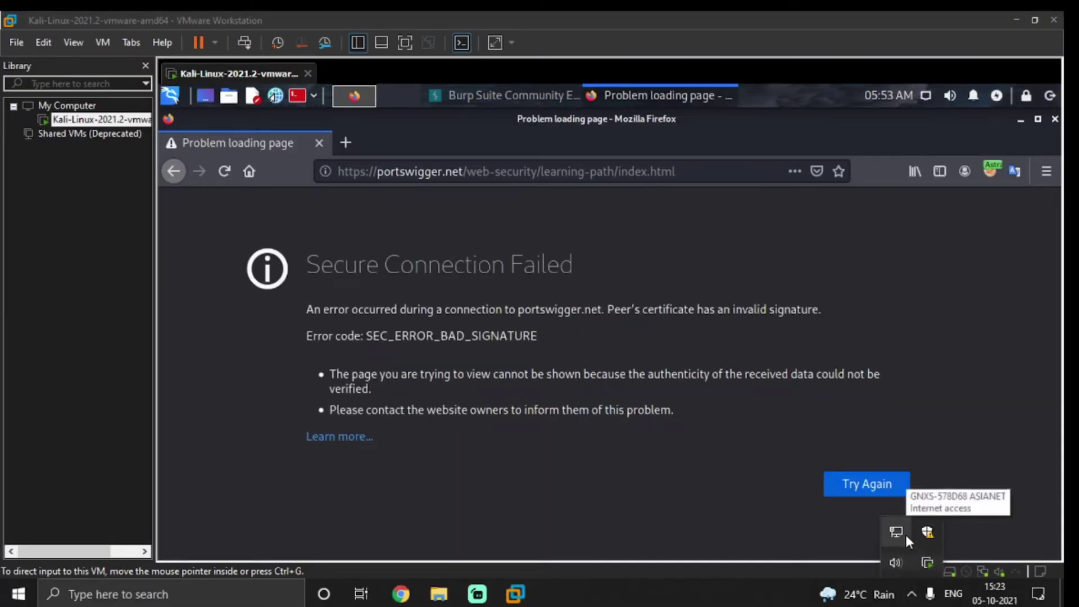
left_click(912, 594)
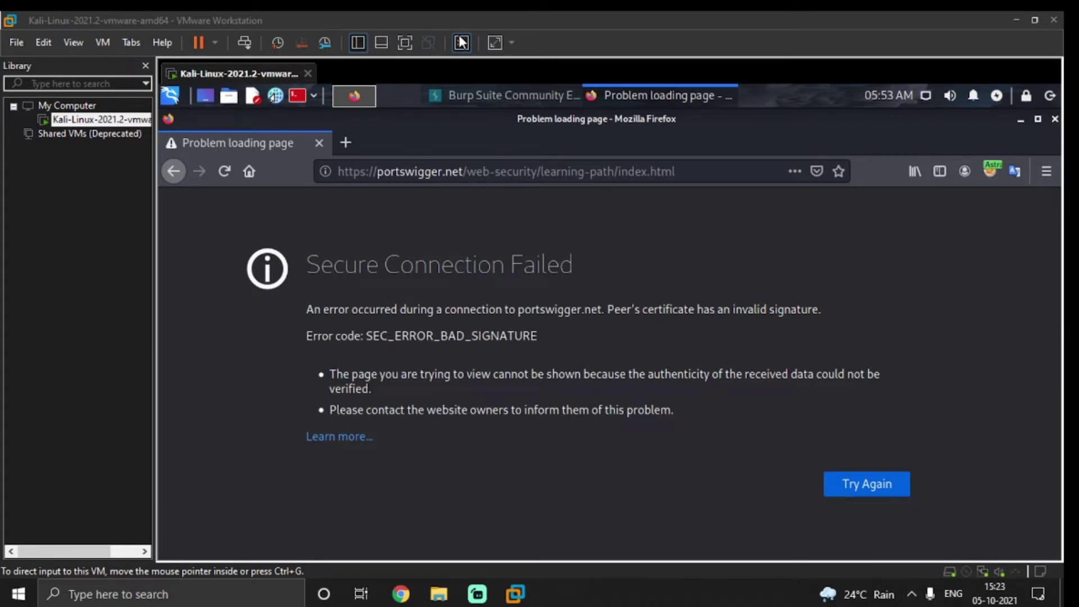
left_click(405, 42)
left_click(773, 474)
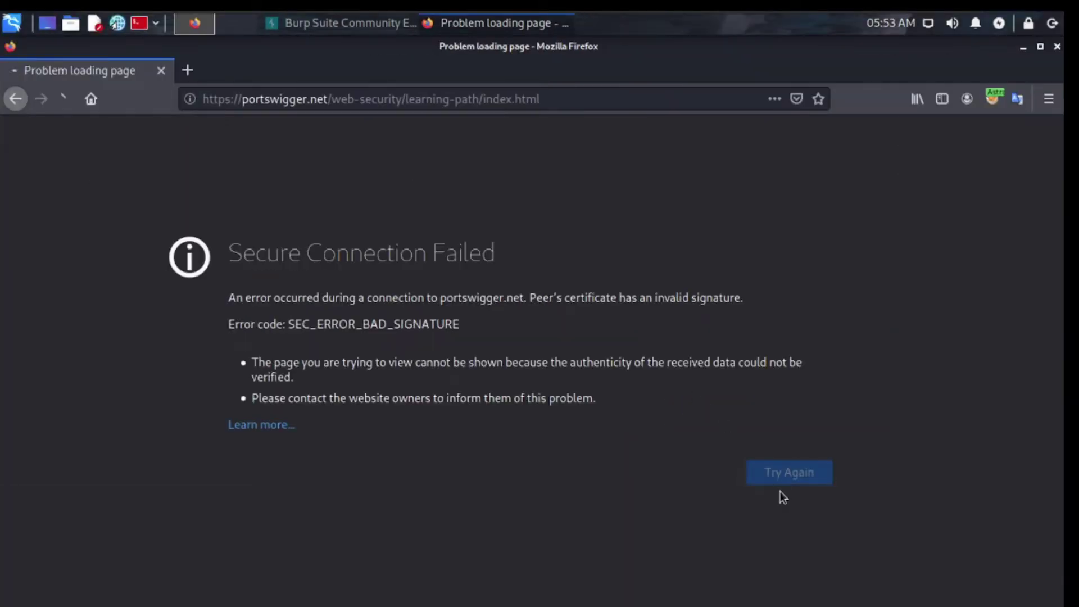
left_click_drag(311, 324, 228, 325)
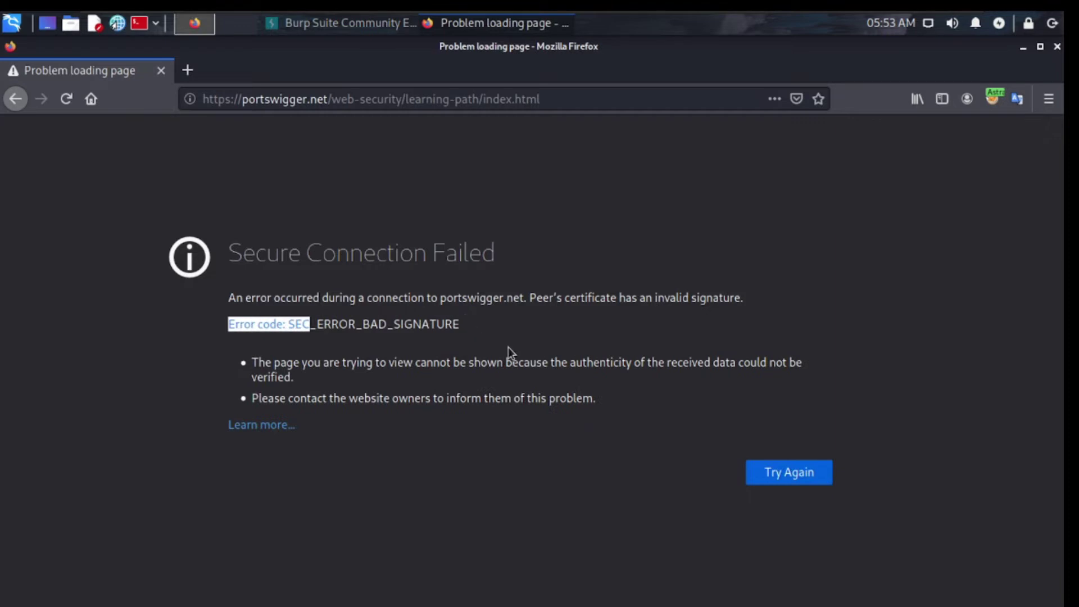
left_click(188, 69)
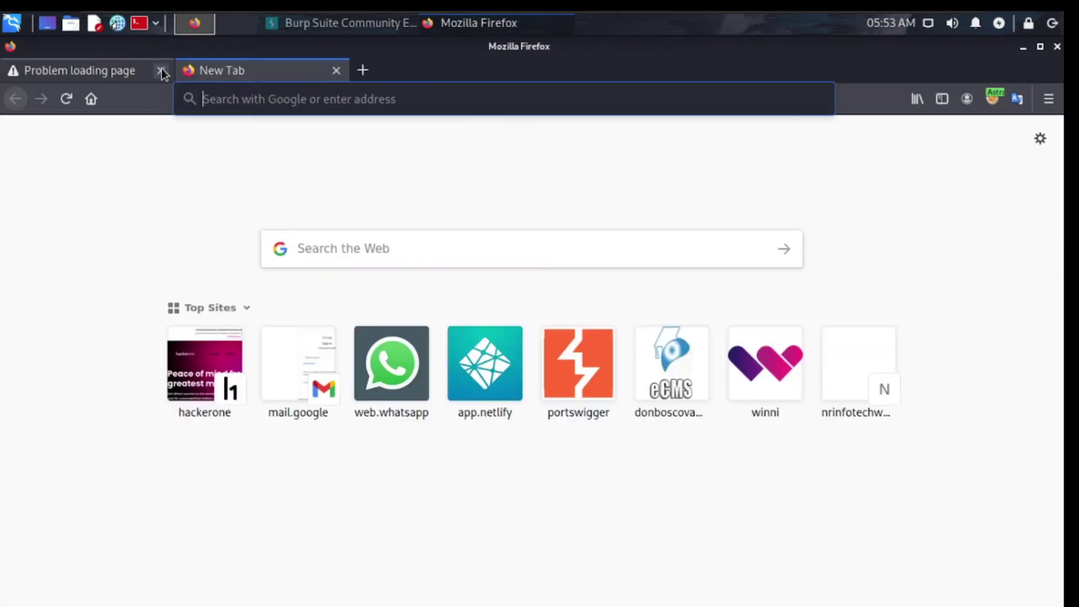
left_click(161, 69)
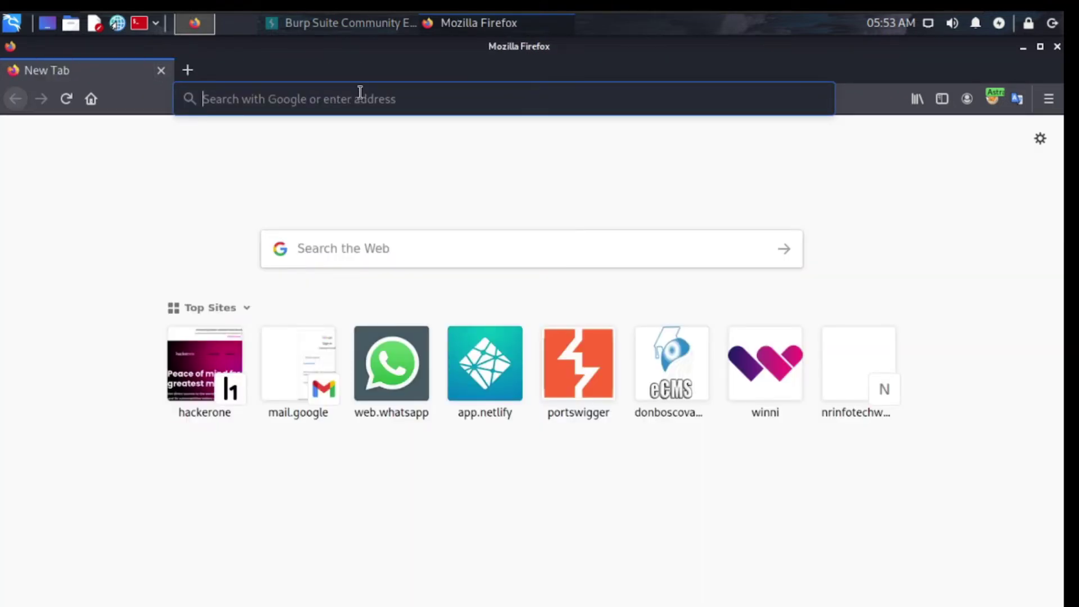
Exit Burp Suite Community Edition, confirming with Yes
left_click(384, 25)
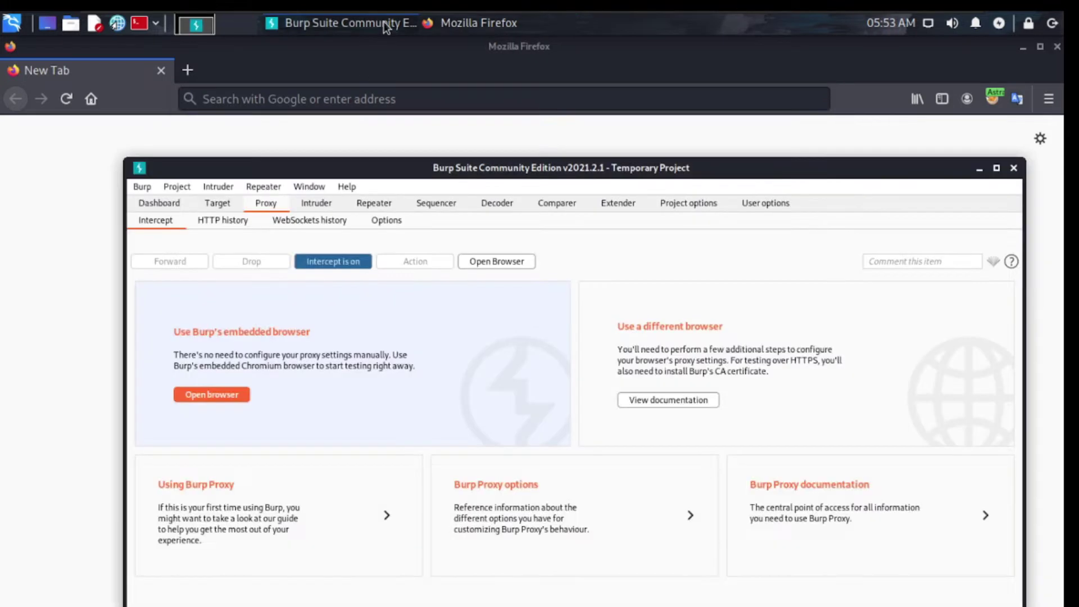
left_click(1014, 168)
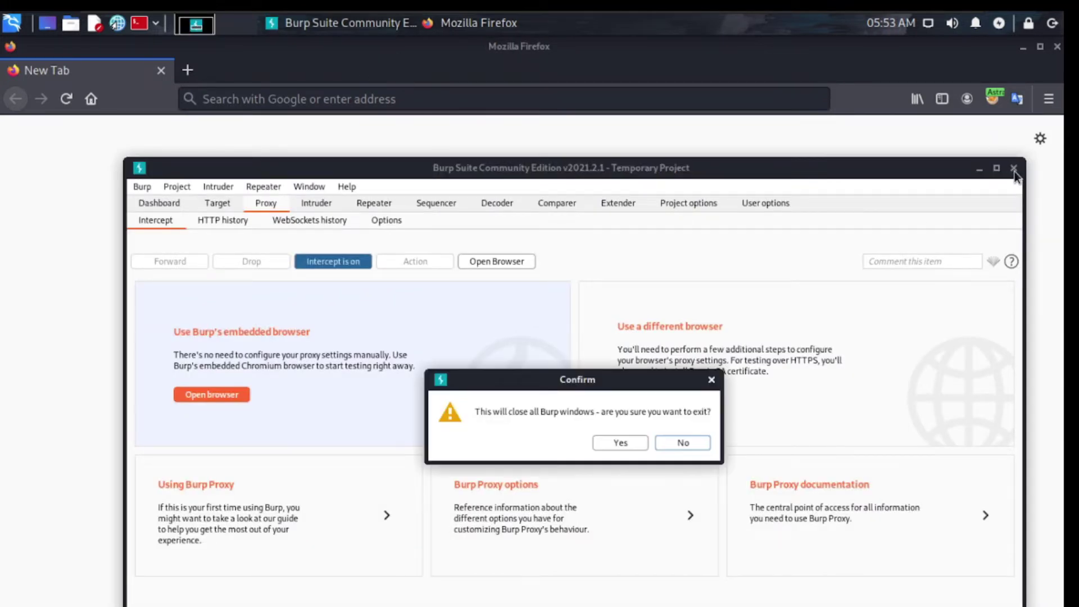
left_click(620, 444)
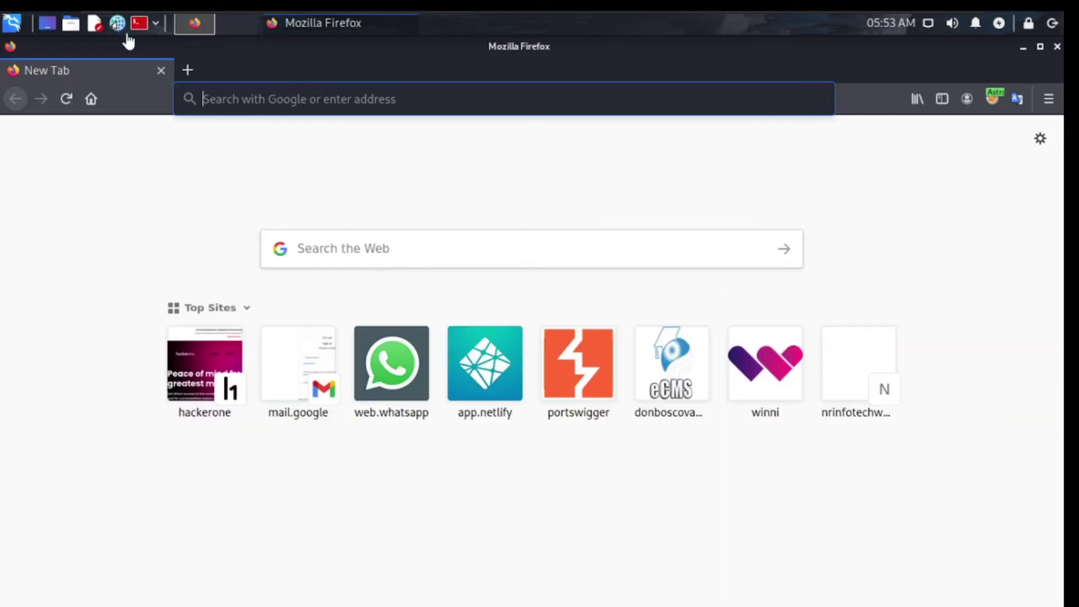
Open the Root Terminal Emulator and authenticate with the root password
left_click(158, 25)
left_click(157, 25)
left_click(157, 25)
left_click(158, 27)
left_click(144, 28)
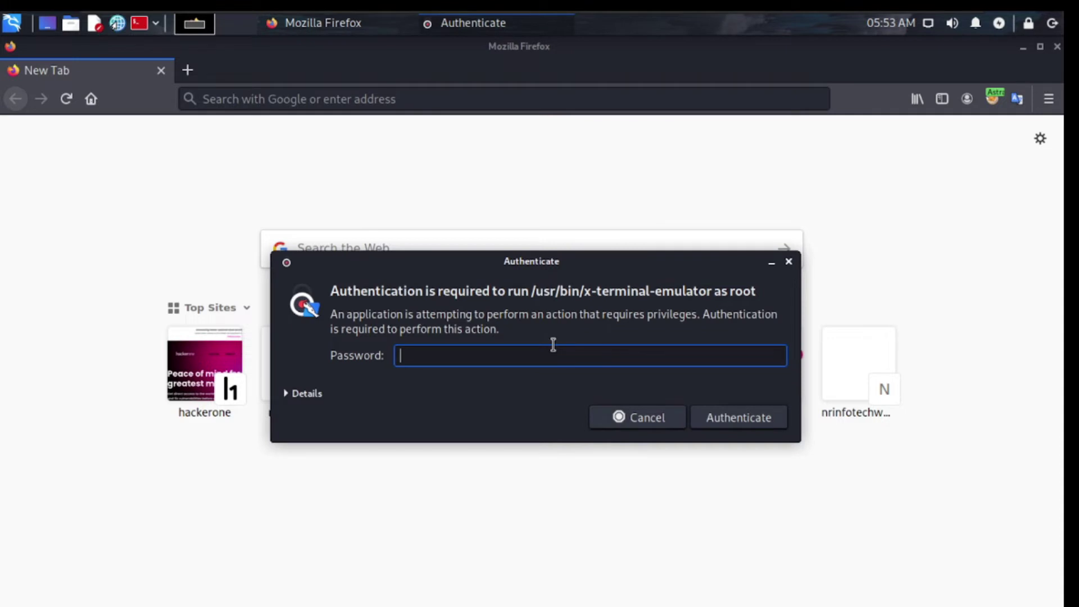
type("kali")
key("Return")
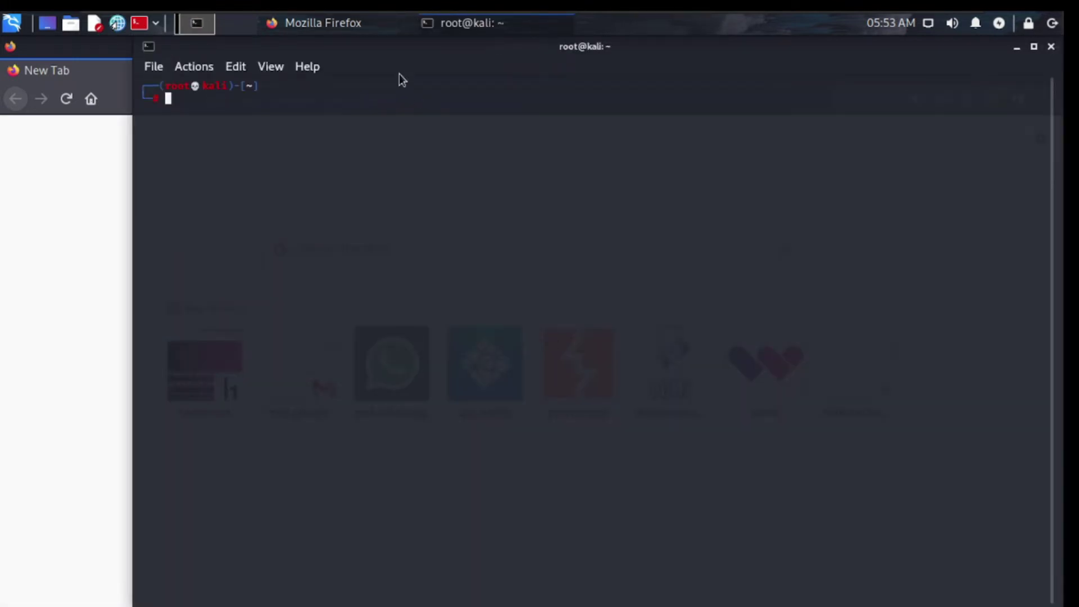
Run bash bp.sh in the root terminal to launch Burp Suite Professional
left_click_drag(396, 45, 390, 148)
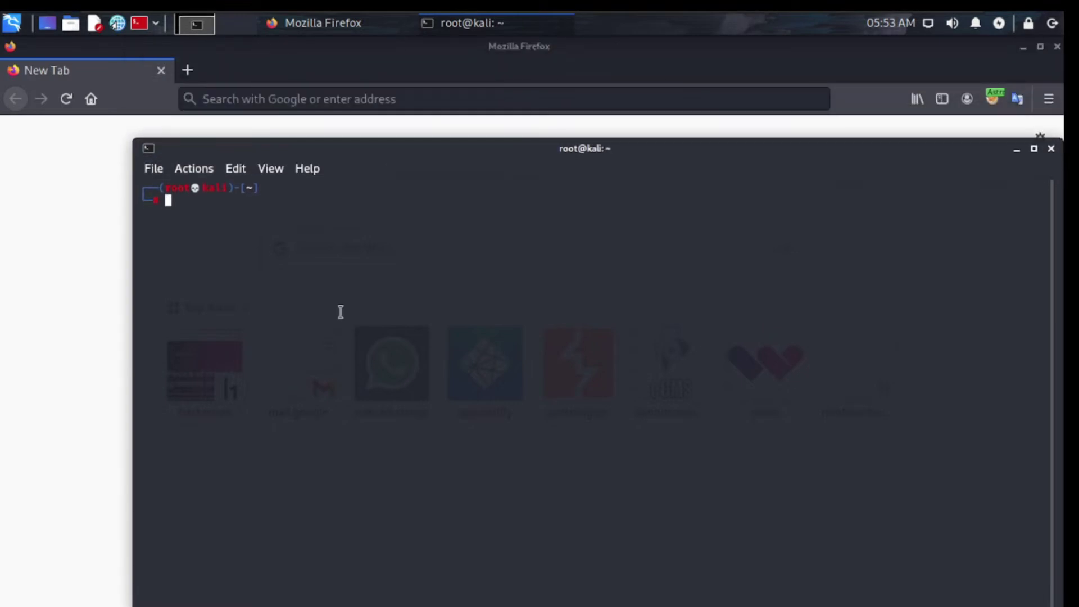
type("bash bp.sh")
key("Return")
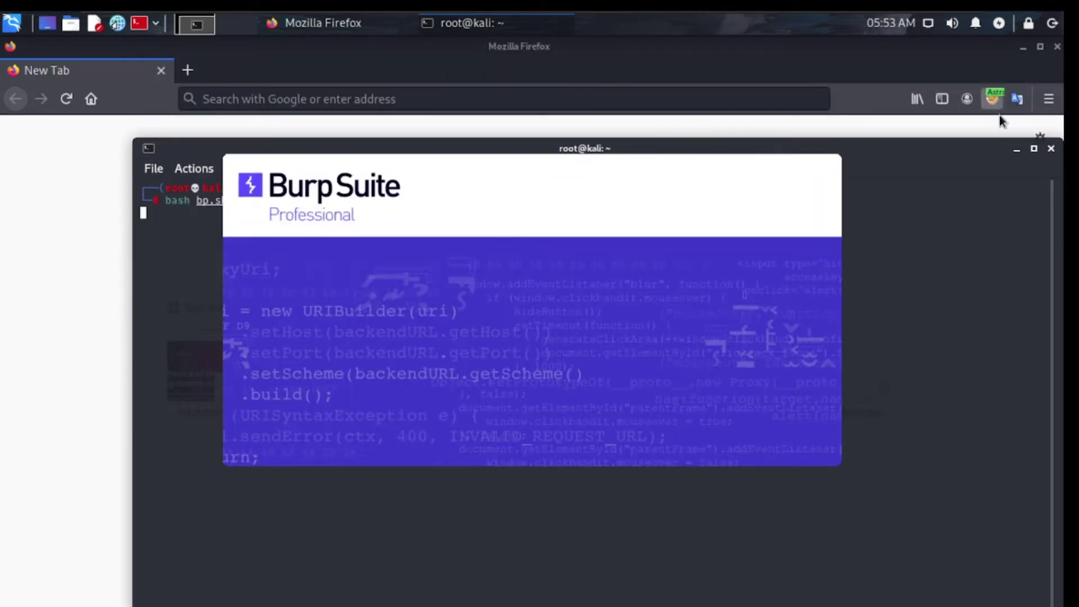
Minimize the terminal, start Burp Professional v2021.8 with 'Use Burp defaults', and return to Firefox
left_click(1018, 150)
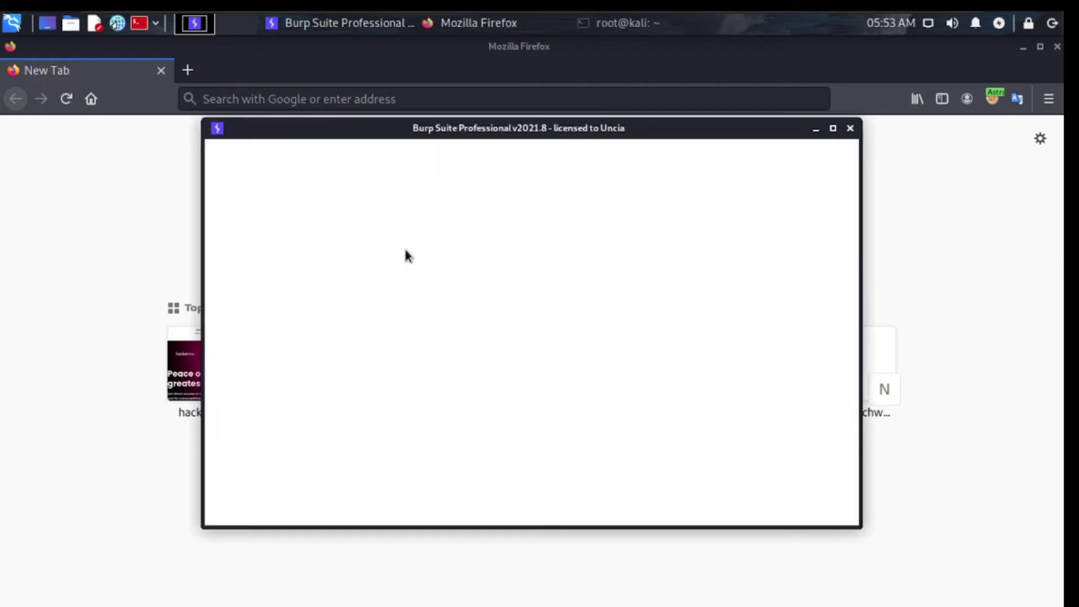
left_click(816, 517)
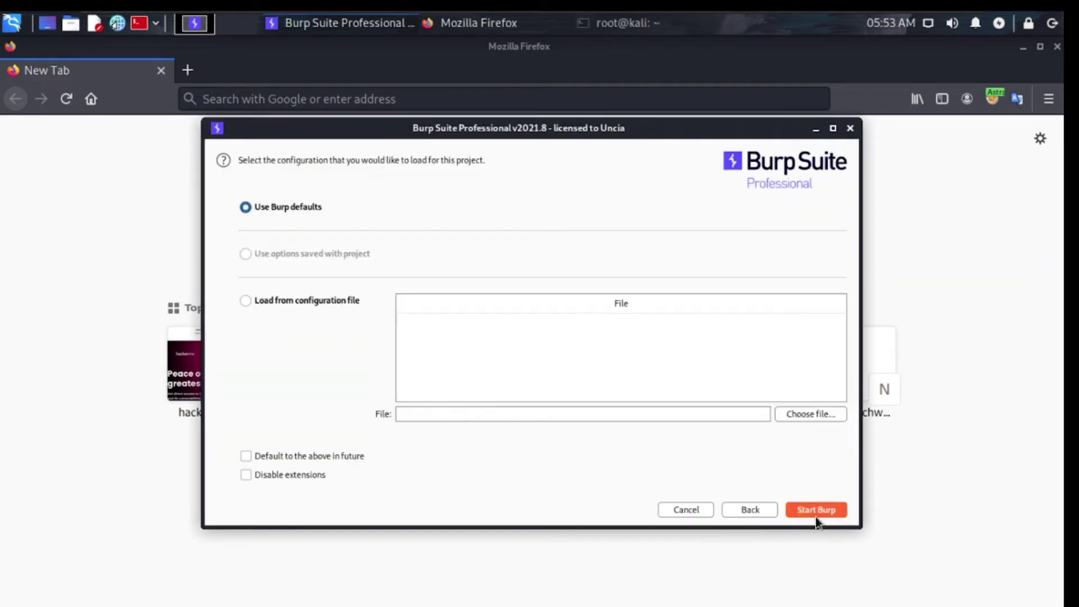
left_click(815, 516)
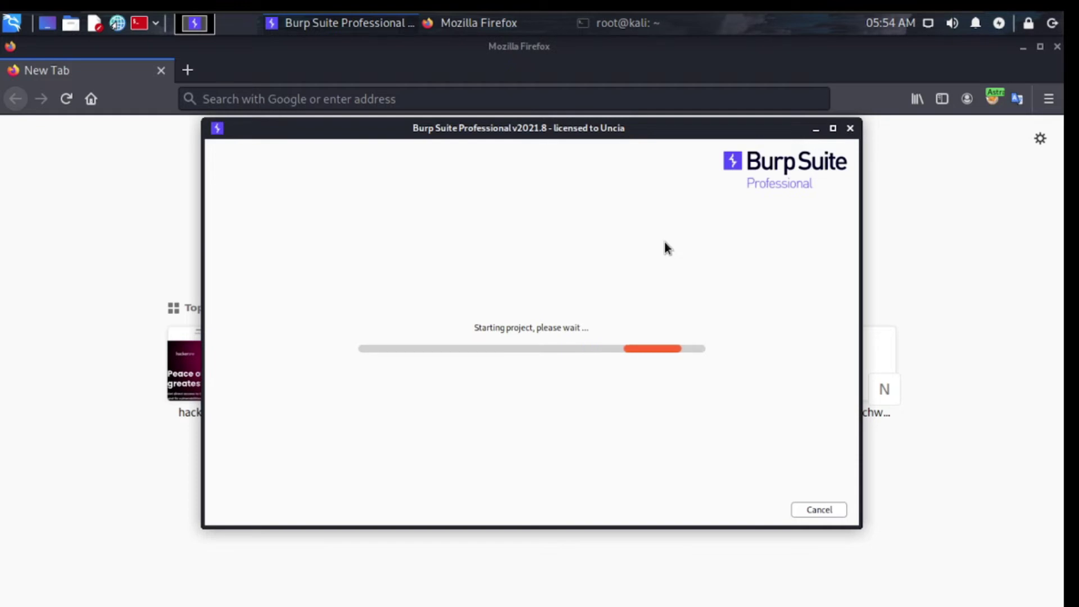
left_click(2, 242)
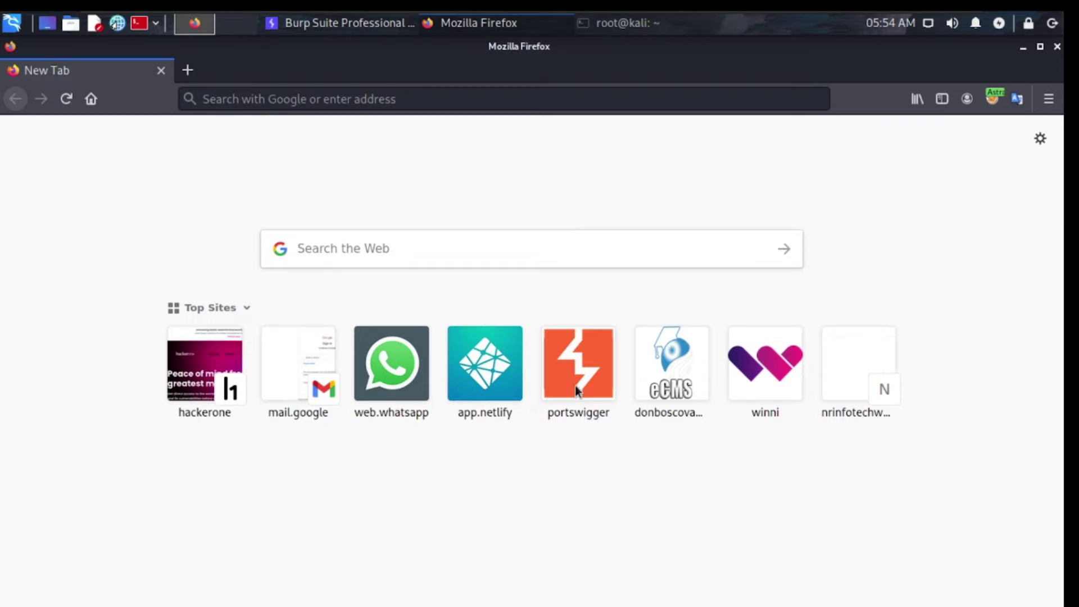
Load the portswigger top site and turn interception off in Burp Professional's Proxy > Intercept view
left_click_drag(522, 293, 591, 388)
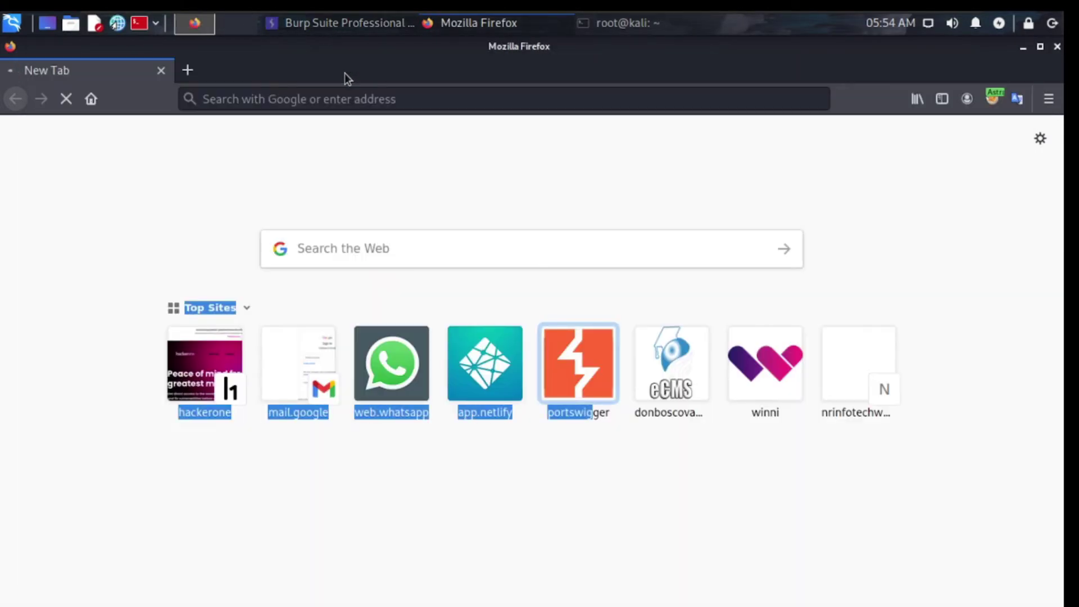
left_click(319, 32)
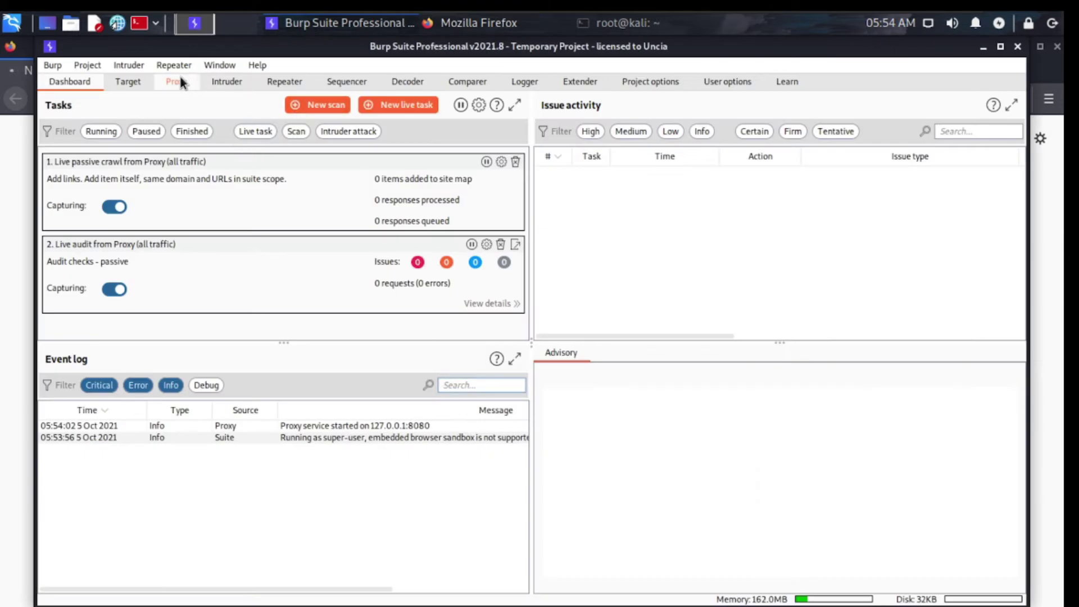
left_click(176, 82)
left_click(256, 148)
left_click(4, 219)
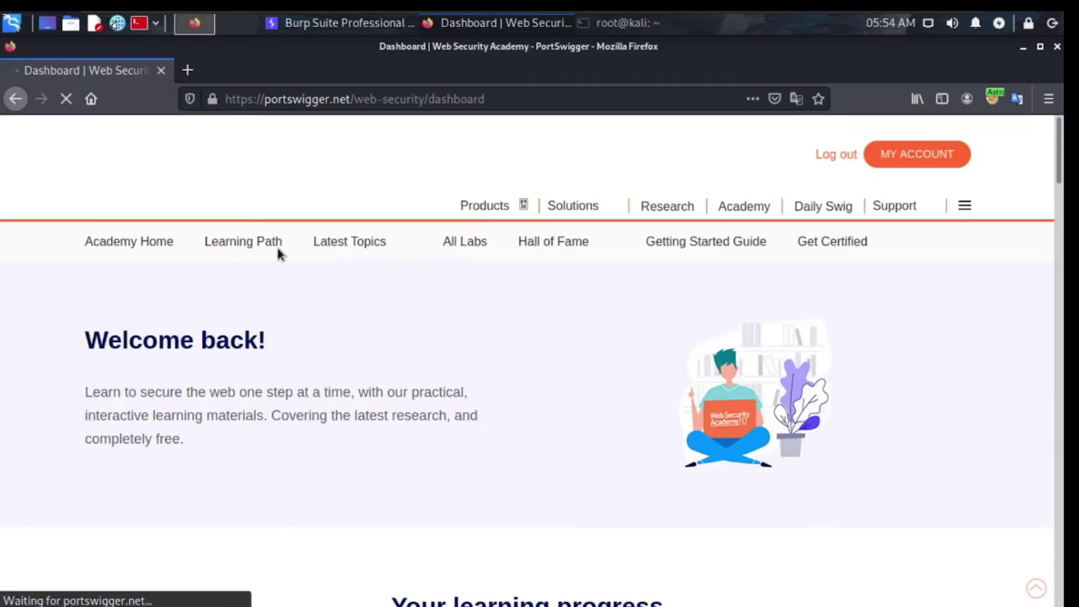
left_click(354, 24)
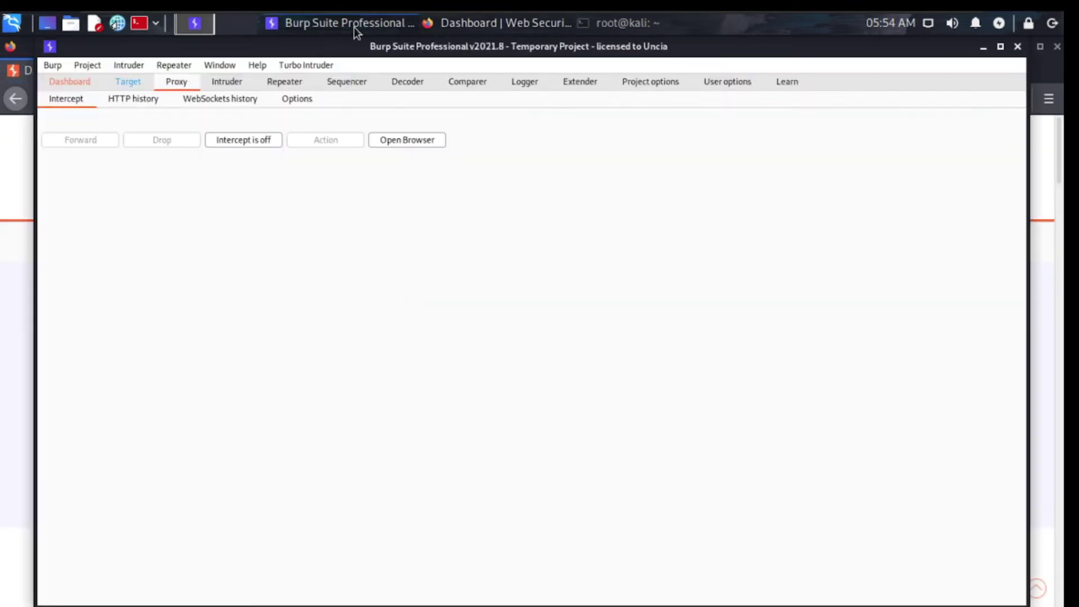
left_click(354, 23)
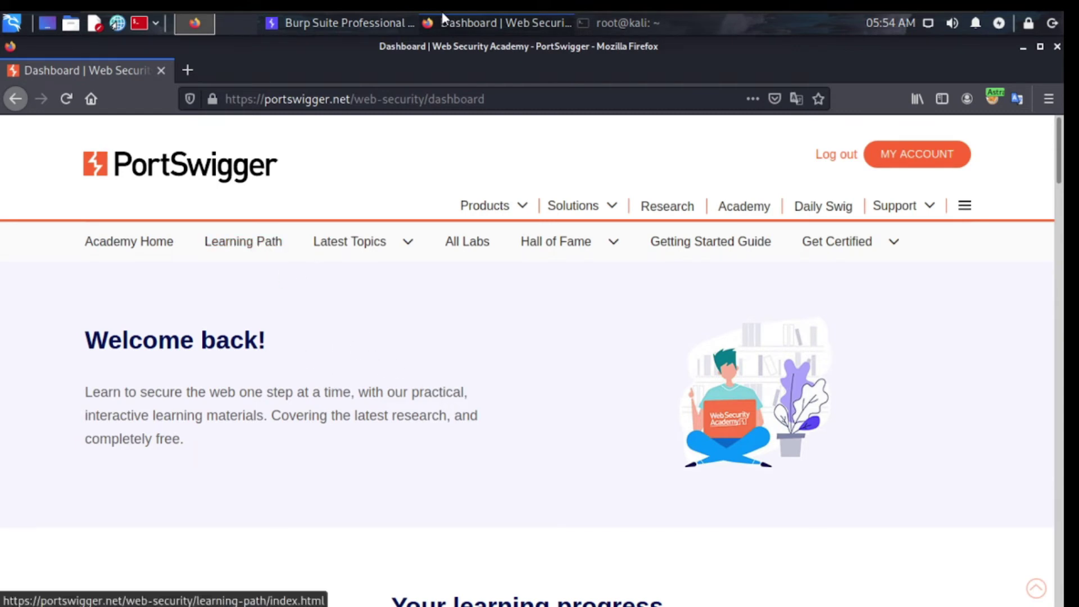
left_click(348, 24)
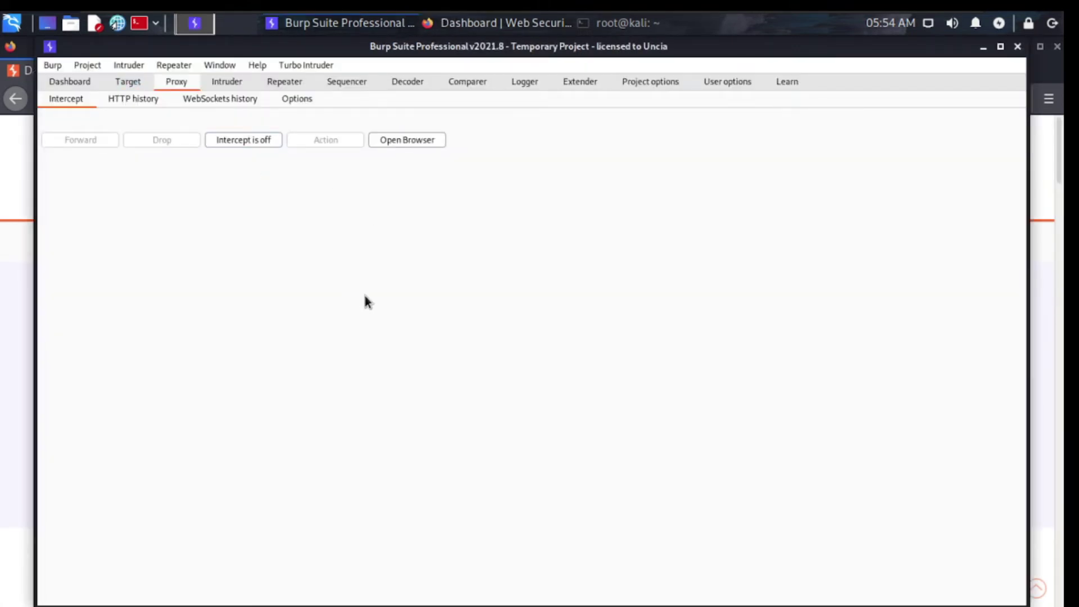
left_click(87, 65)
left_click(55, 86)
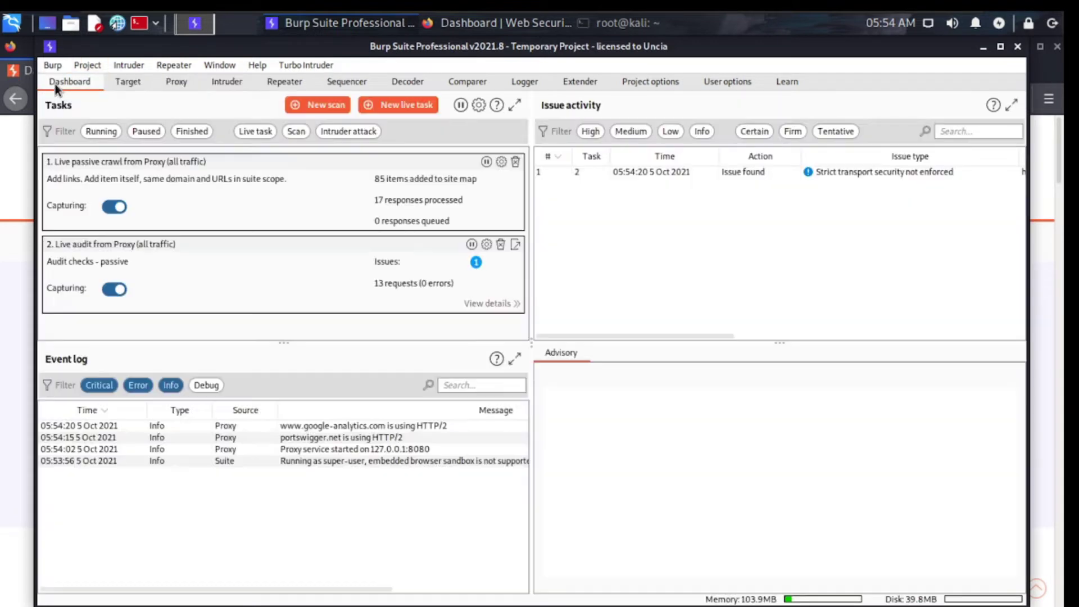
left_click(180, 83)
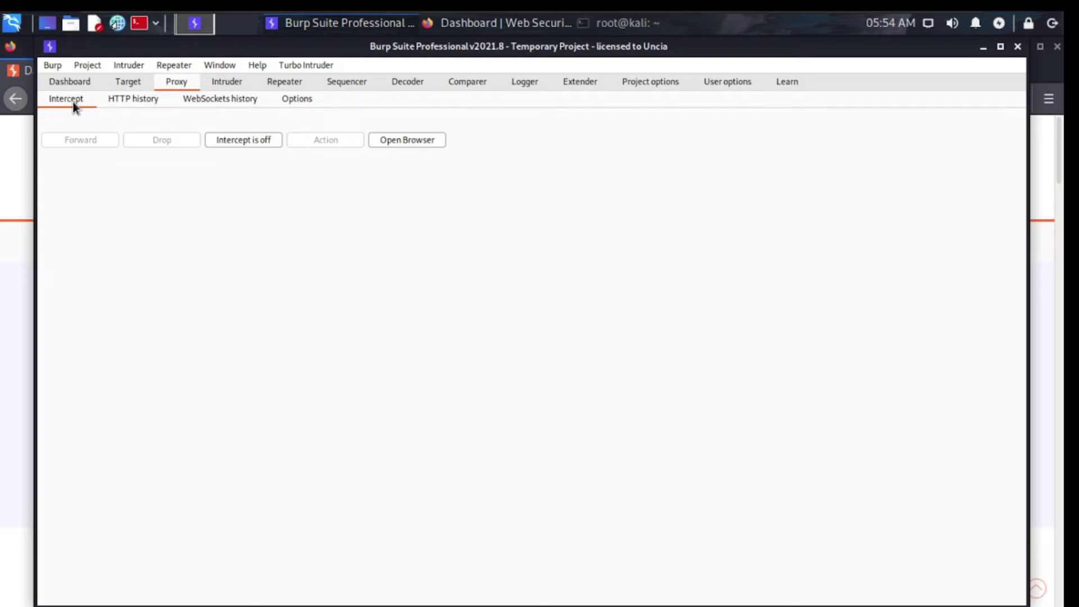
Turn interception on, open Learning Path in Firefox, and inspect the captured GET /web-security/learning-path/index.html
left_click(264, 140)
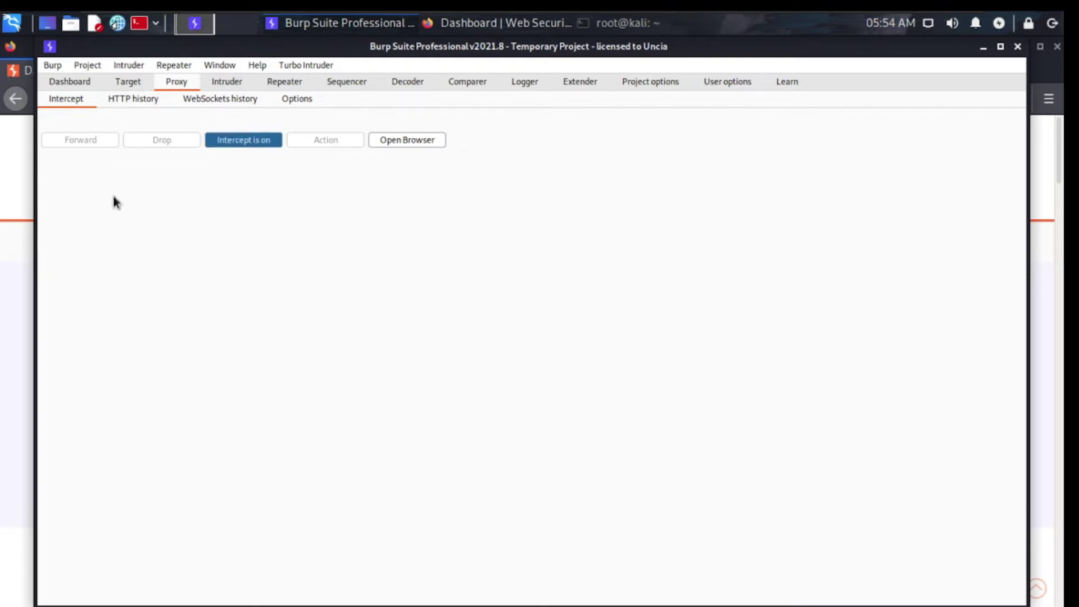
left_click(5, 271)
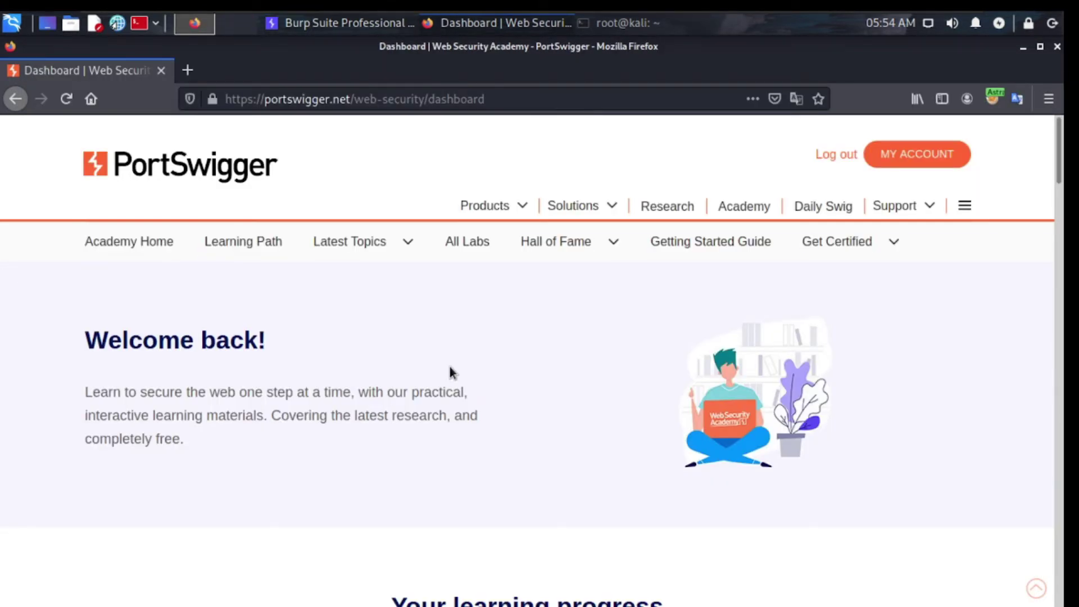
left_click(270, 243)
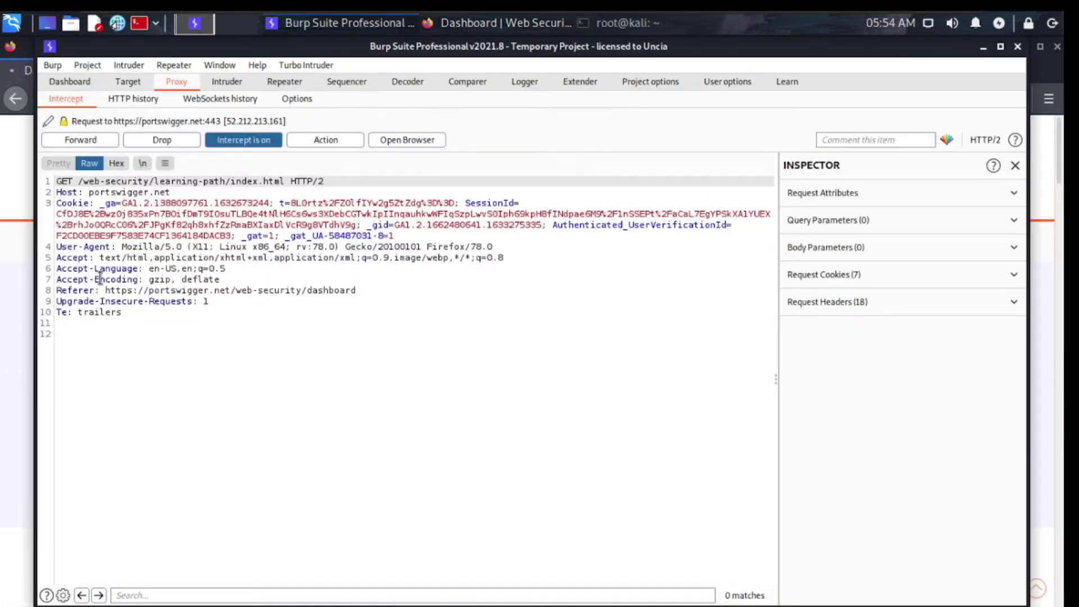
left_click_drag(57, 182, 190, 322)
left_click(189, 323)
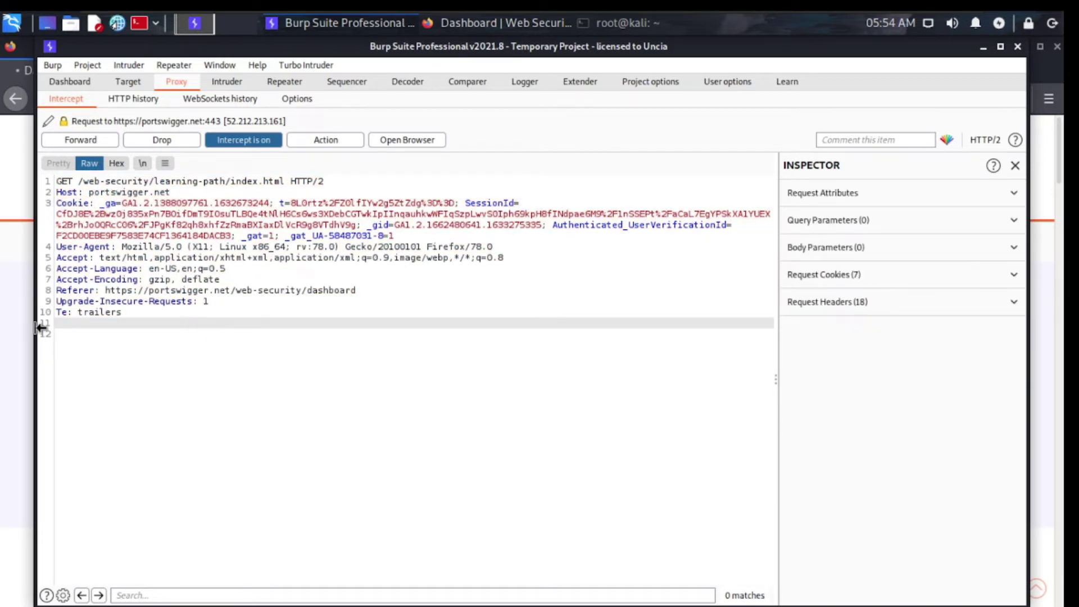
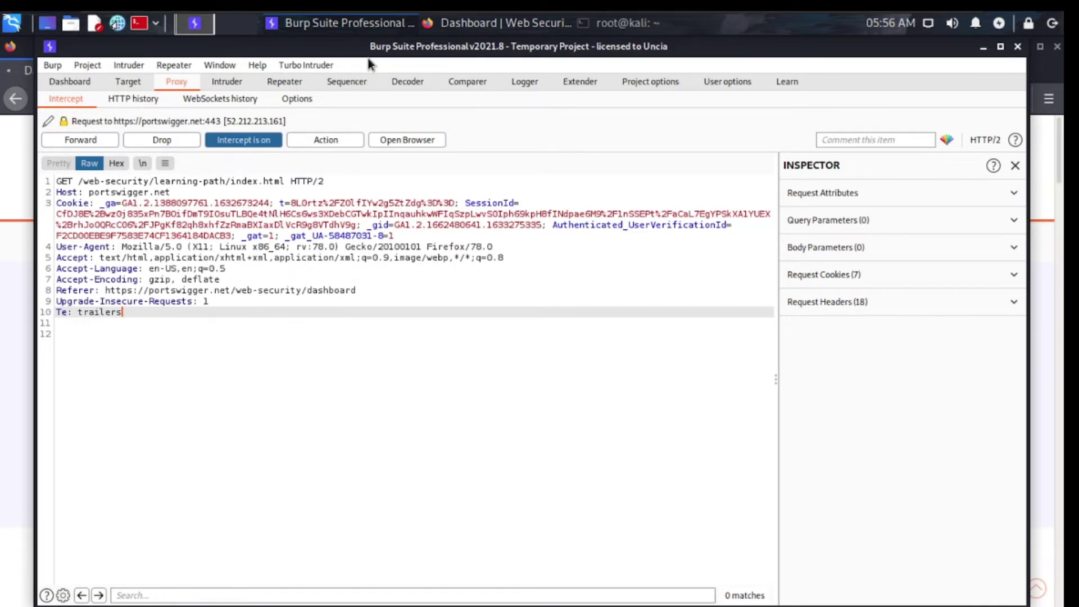
Shift the Burp window over Firefox and place the cursor at the end of the Te: trailers line
left_click_drag(396, 71, 430, 114)
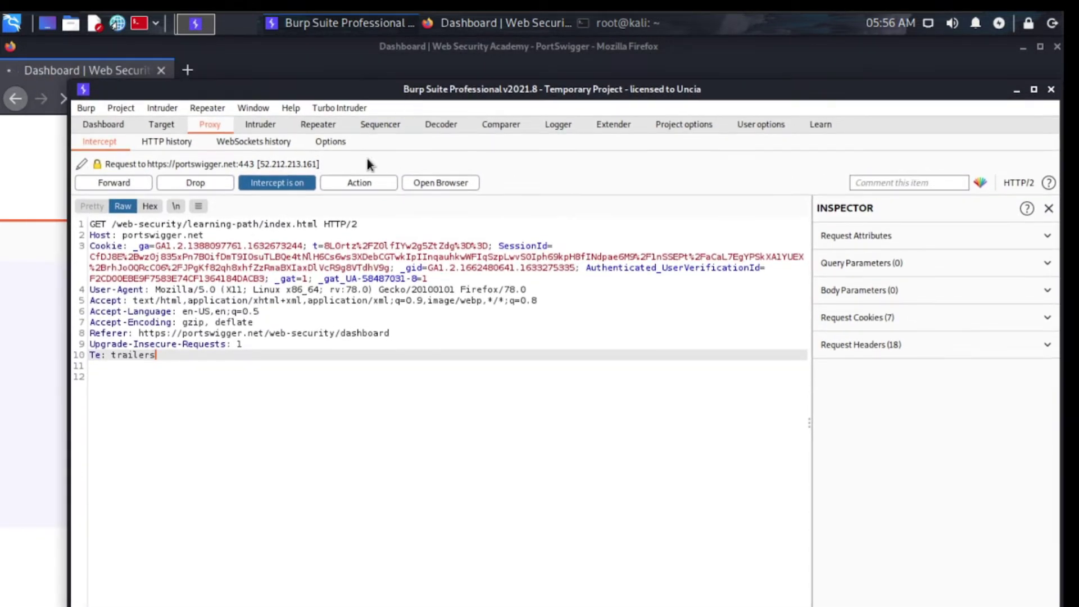
left_click(264, 362)
left_click(249, 355)
left_click_drag(385, 100, 329, 108)
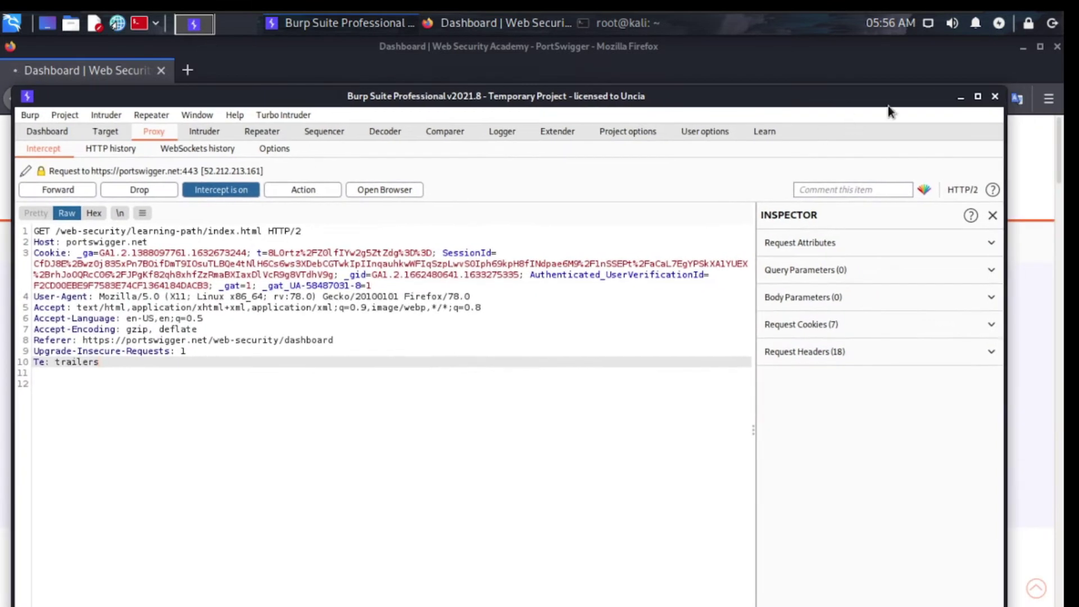
Minimize and restore Burp twice to view the PortSwigger dashboard, then move Burp down-right over Firefox
left_click(961, 98)
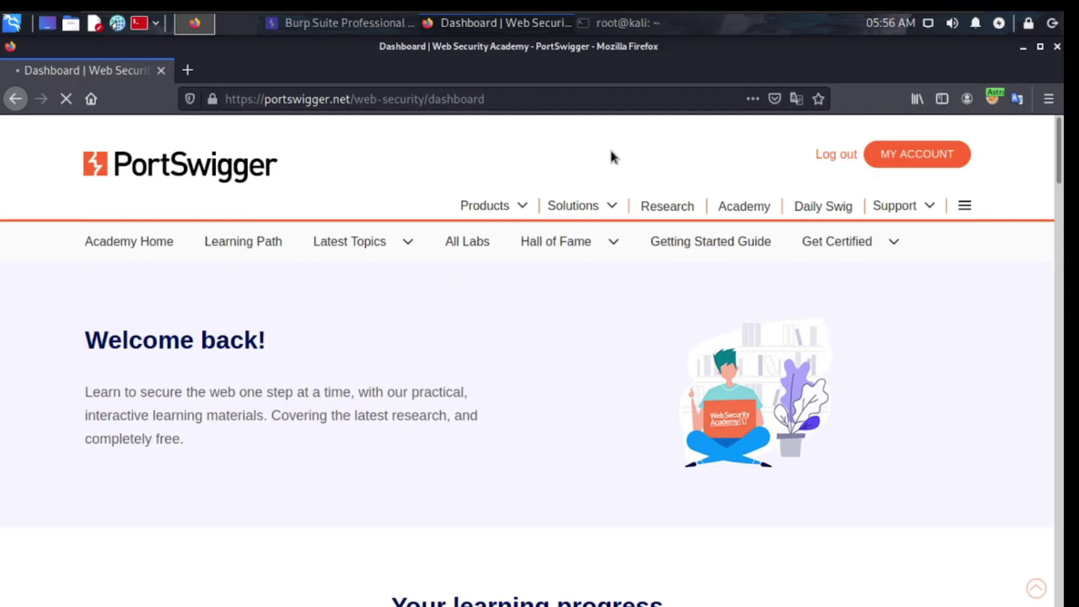
left_click(333, 32)
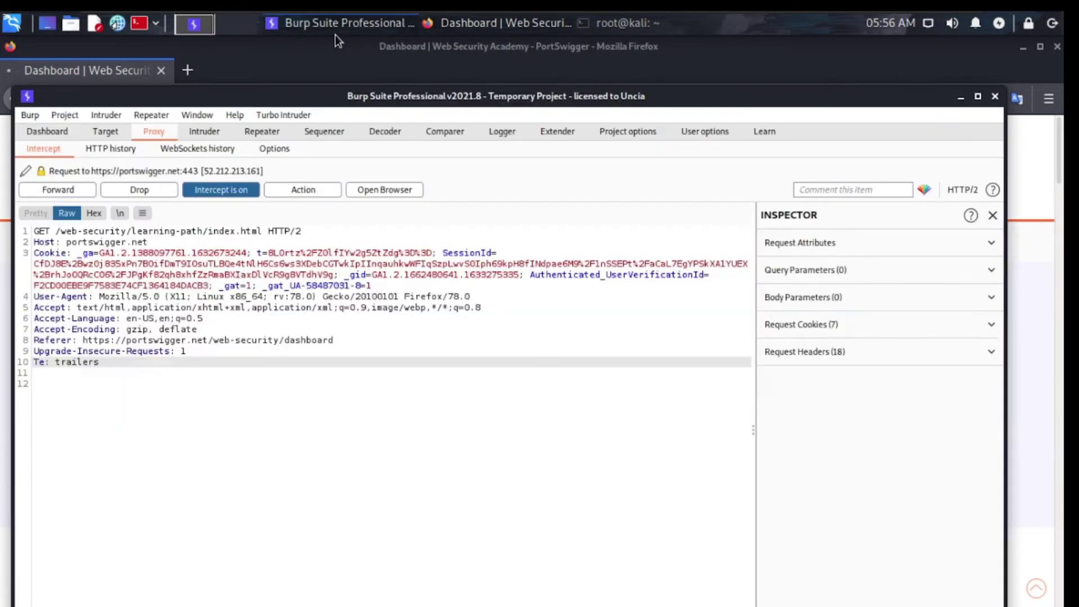
left_click(961, 99)
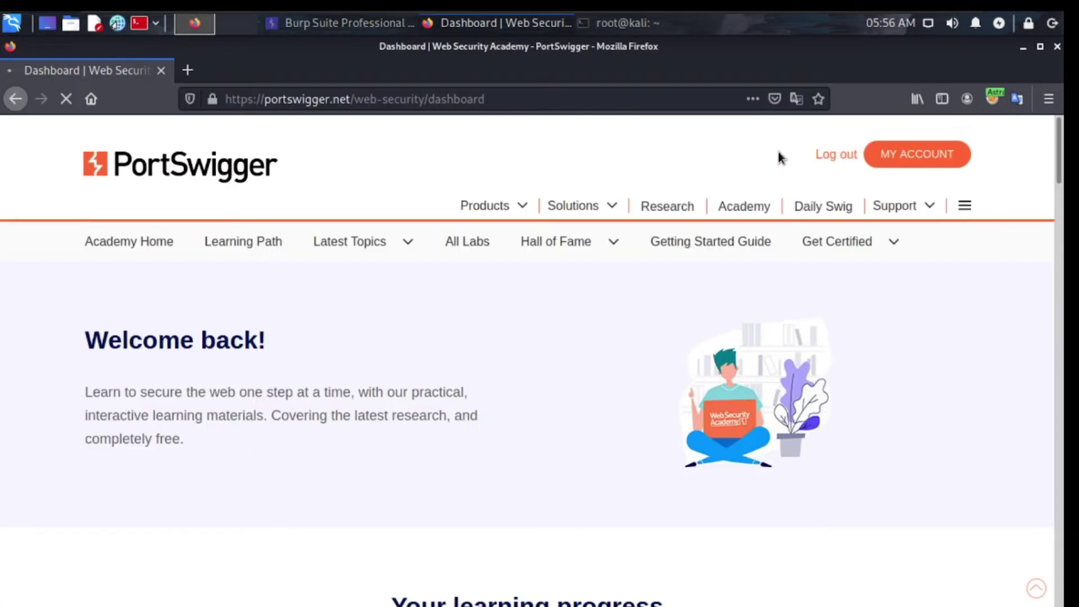
left_click(351, 33)
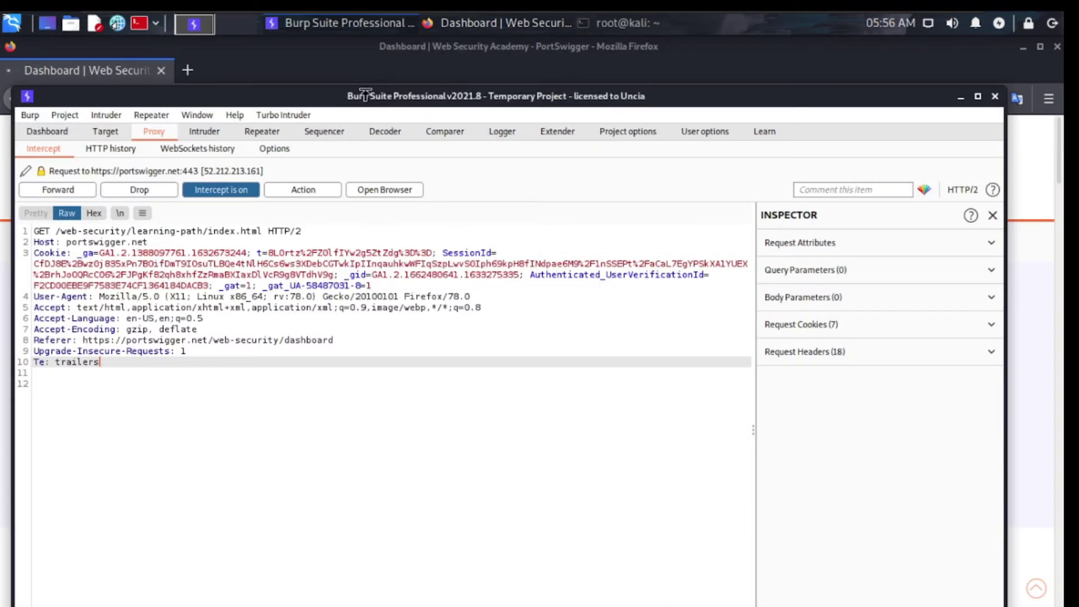
left_click_drag(349, 91, 450, 96)
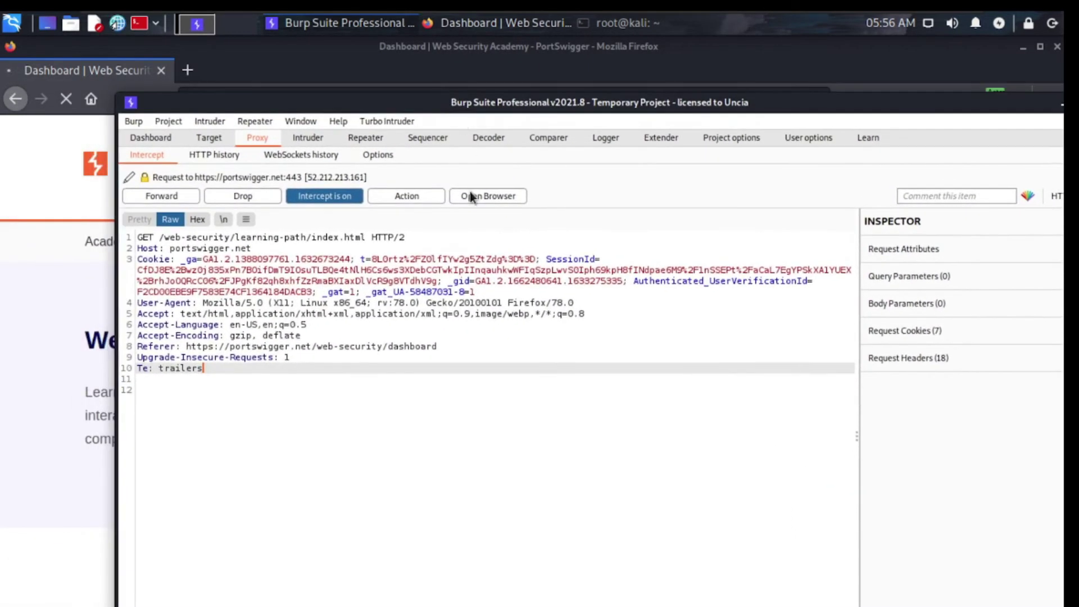
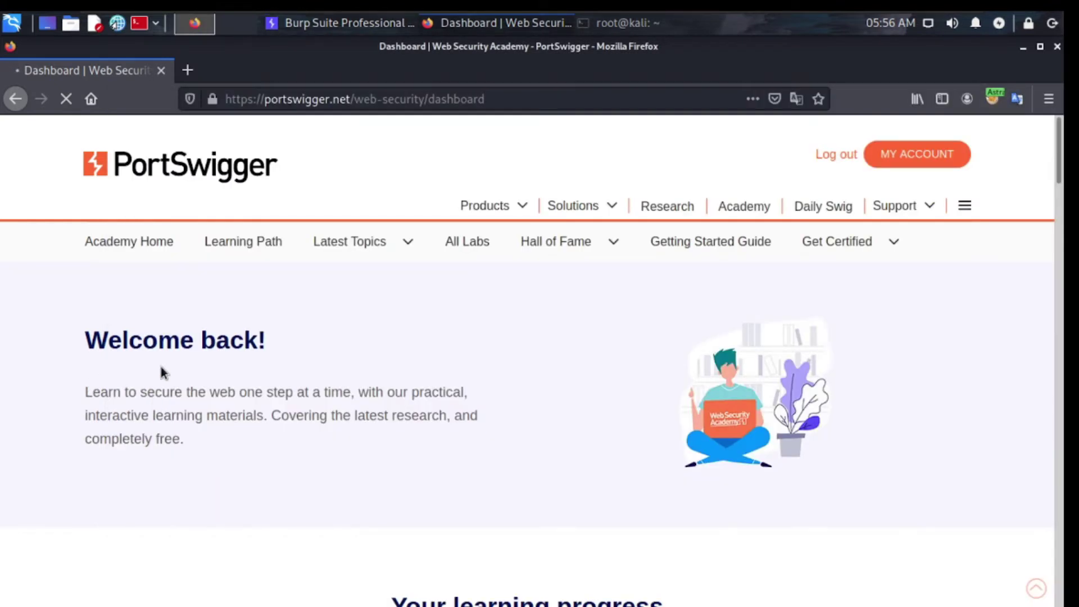
Bring the Burp proxy window forward and reposition it to reveal the page URL
scroll(201, 393, "down", 10)
scroll(207, 406, "down", 5)
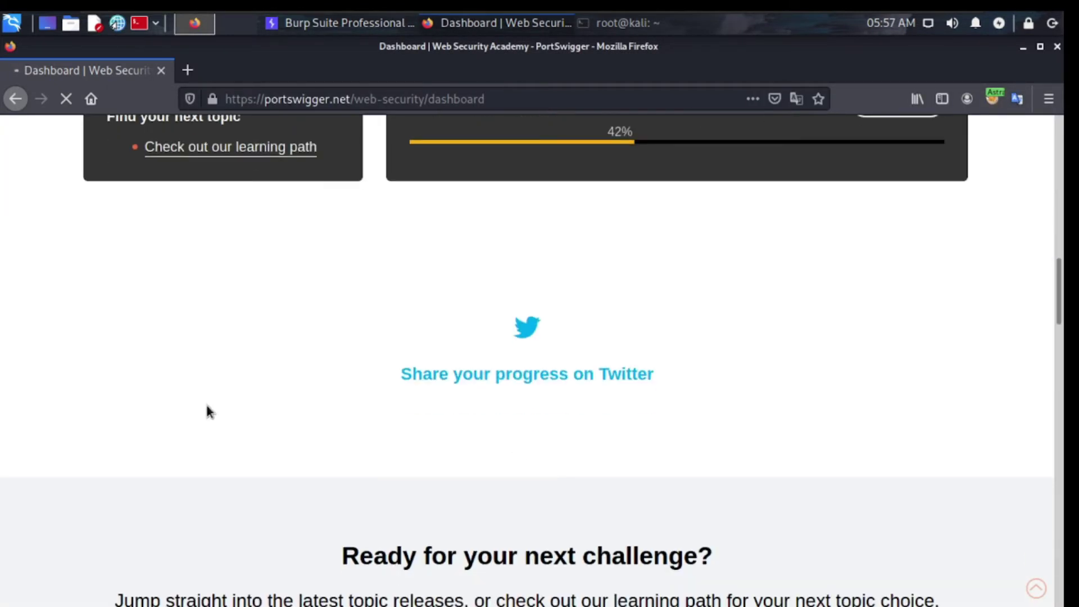
scroll(206, 404, "up", 15)
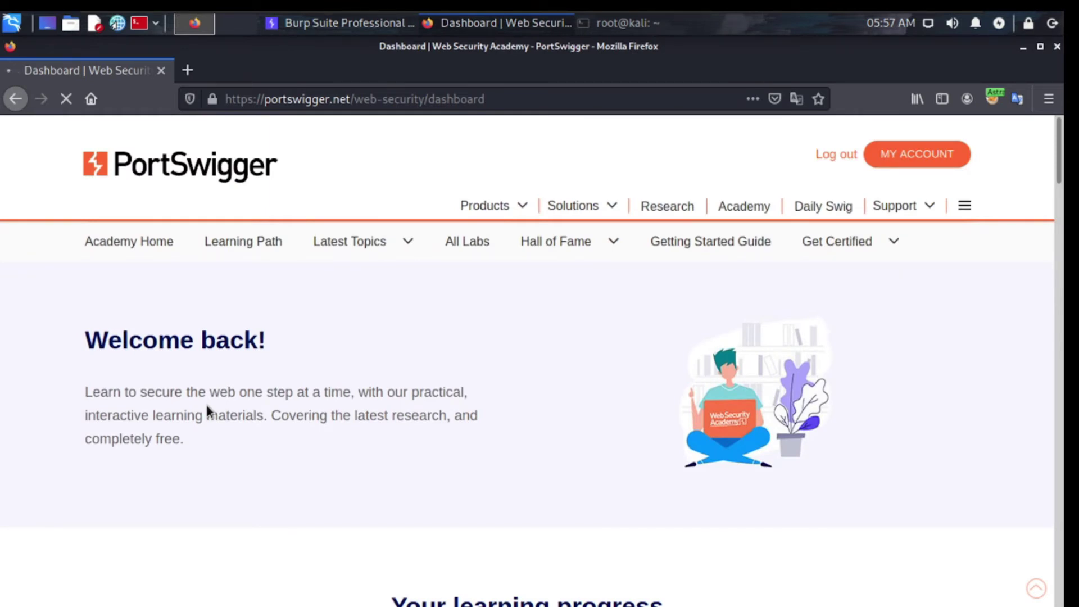
left_click(353, 29)
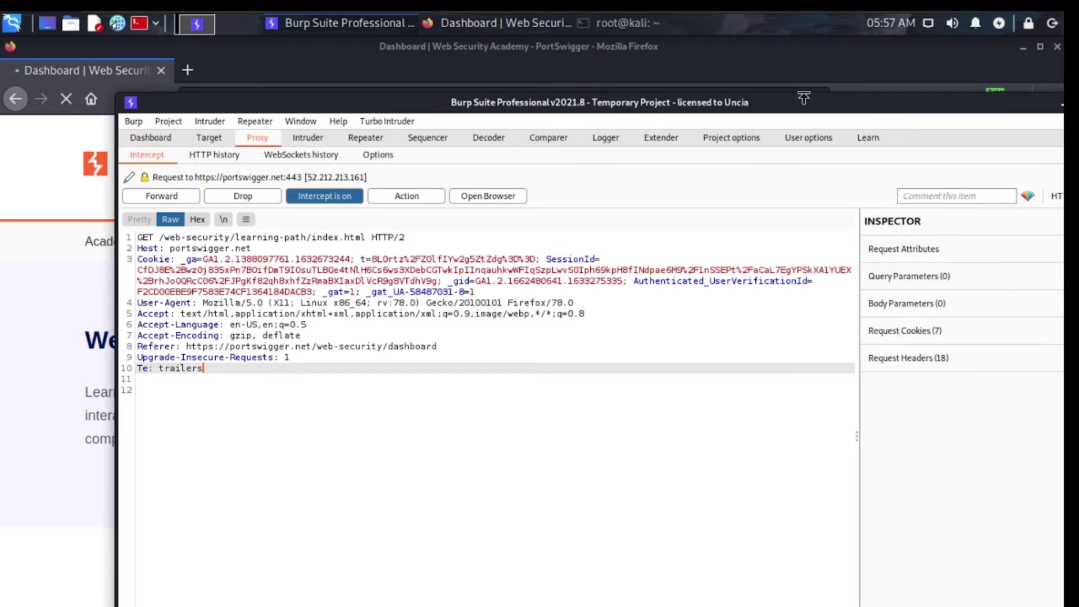
left_click_drag(782, 103, 877, 156)
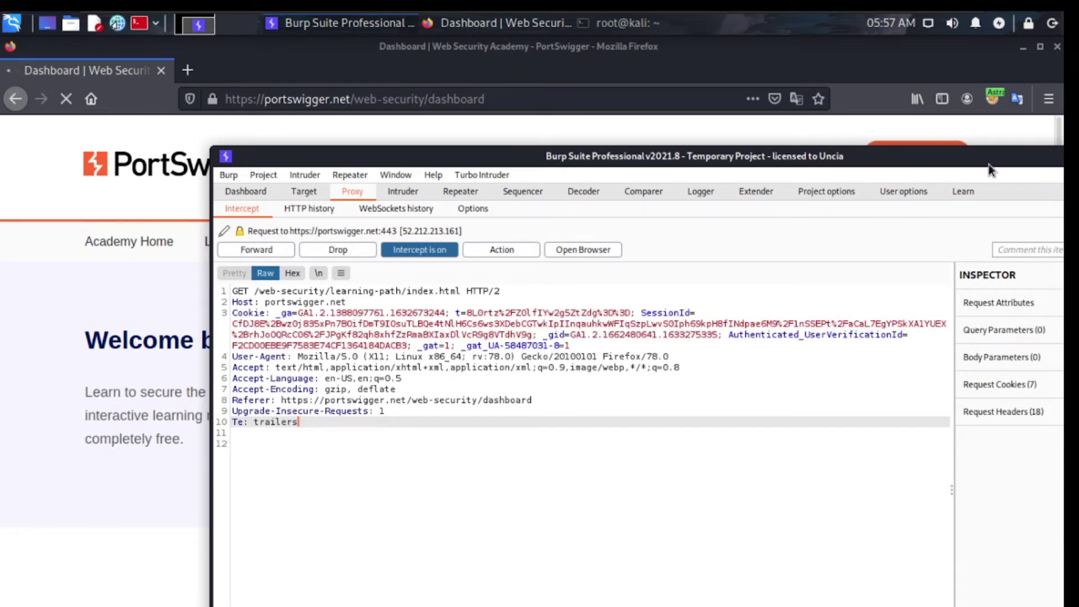
left_click_drag(990, 166, 890, 144)
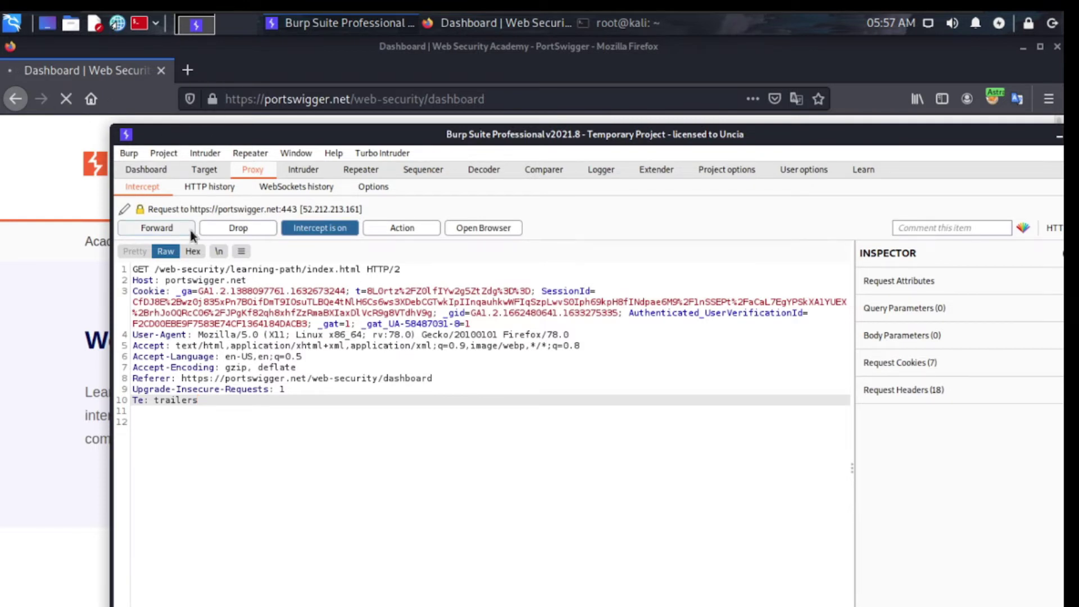
Forward both learning-path requests and the google-analytics request, returning to the loaded Firefox page
left_click(339, 393)
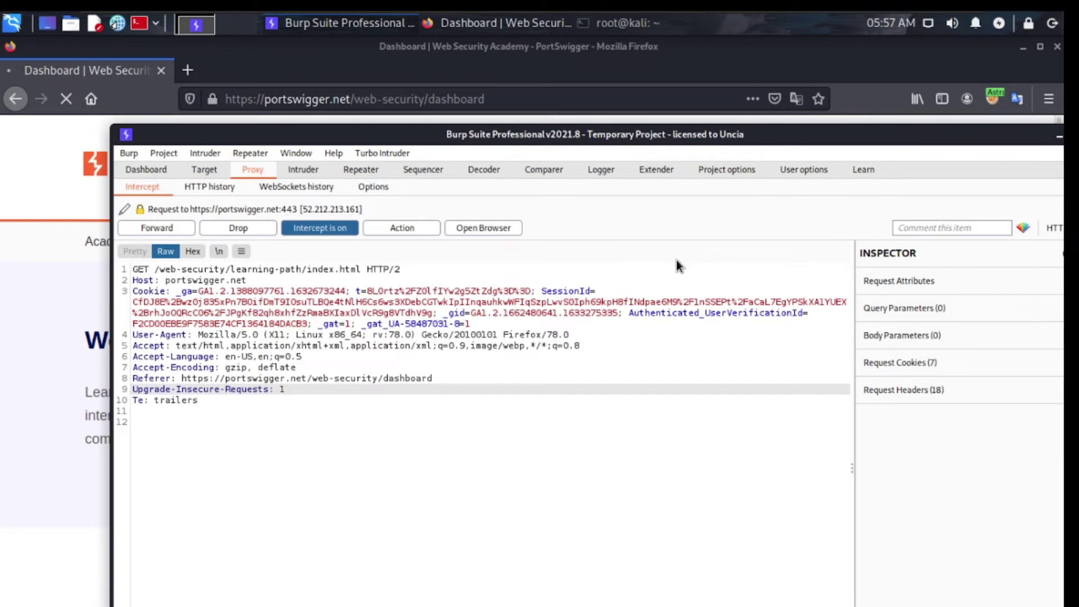
left_click(145, 227)
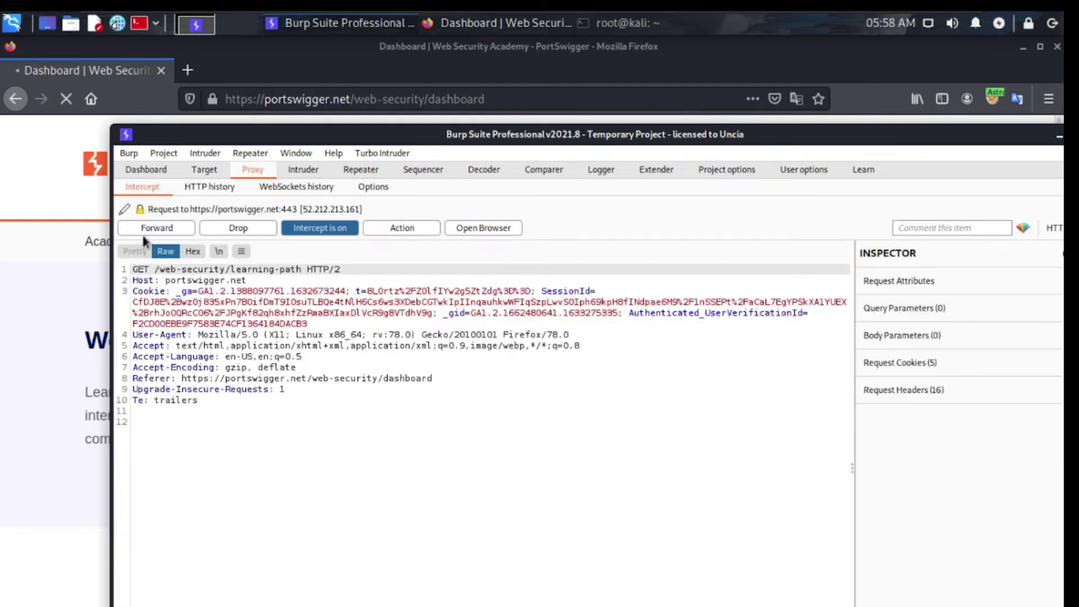
left_click(148, 228)
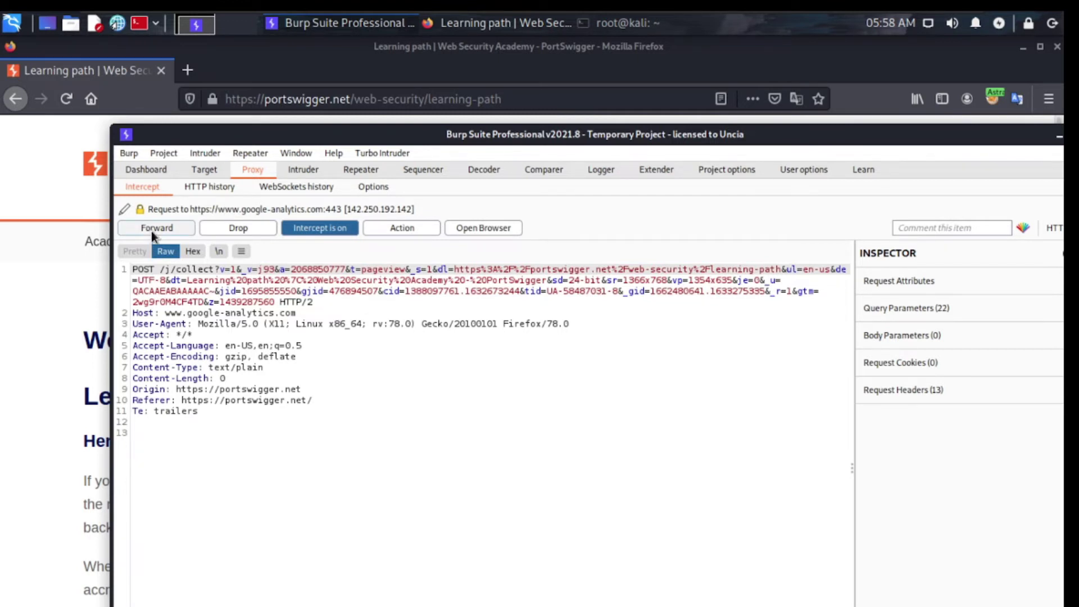
left_click(151, 230)
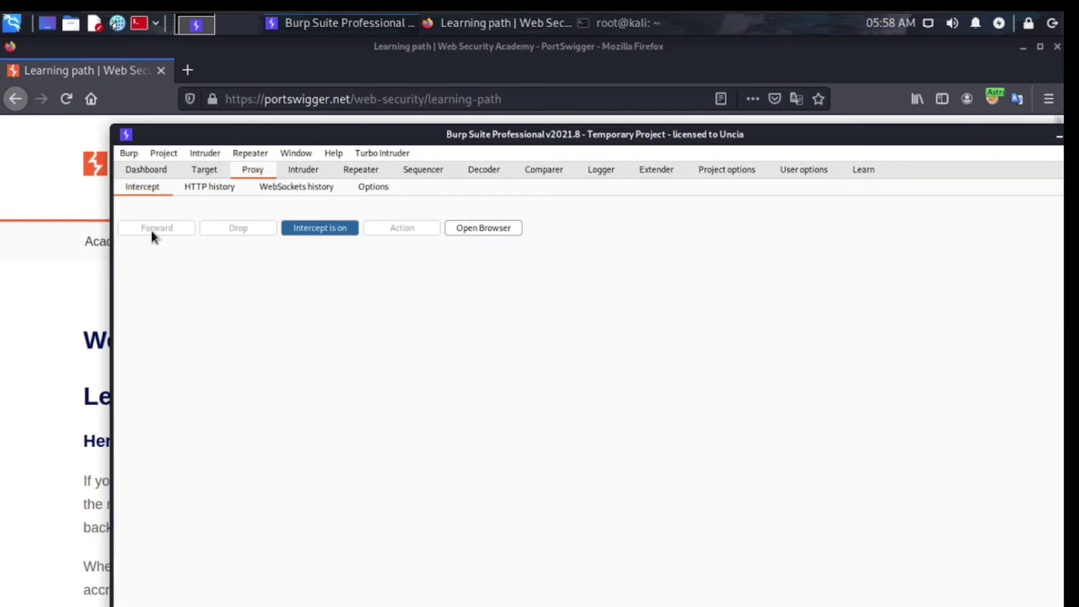
left_click(17, 254)
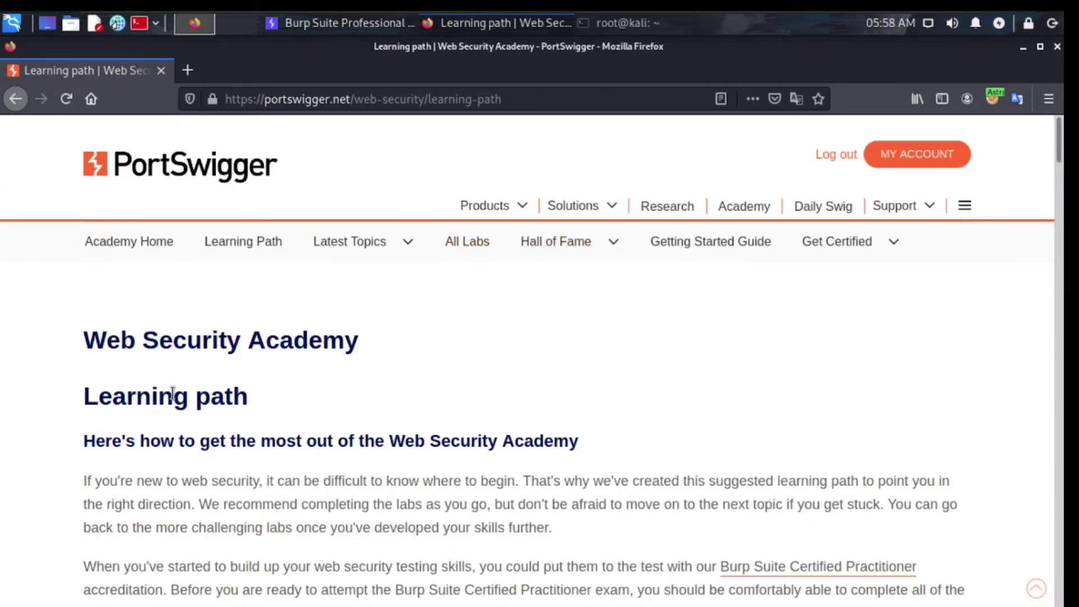
Scroll up and down through the Learning path page to review it
scroll(681, 508, "down", 15)
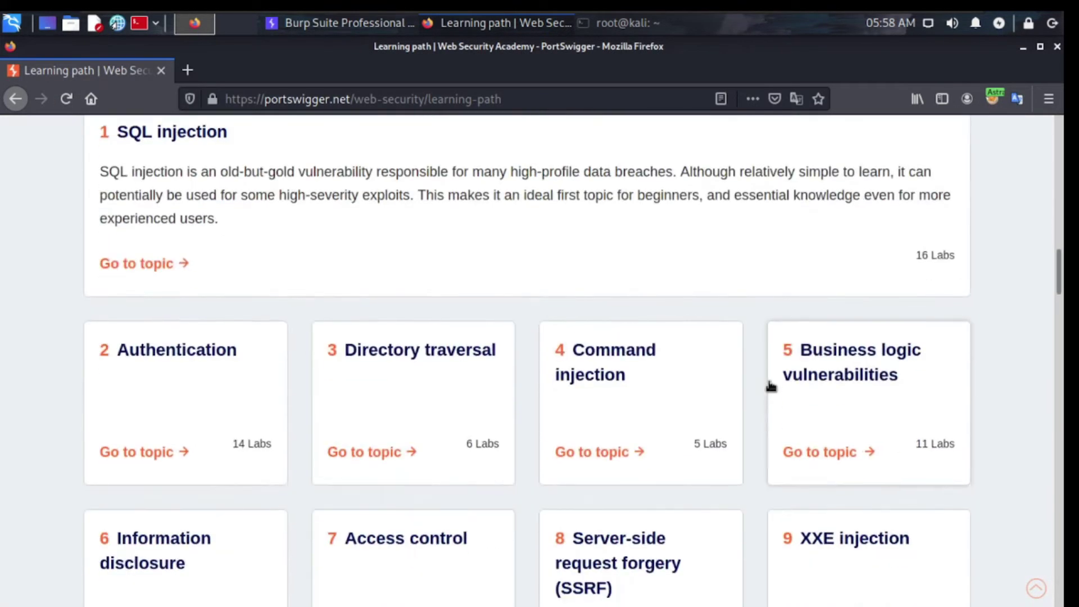
scroll(771, 386, "up", 15)
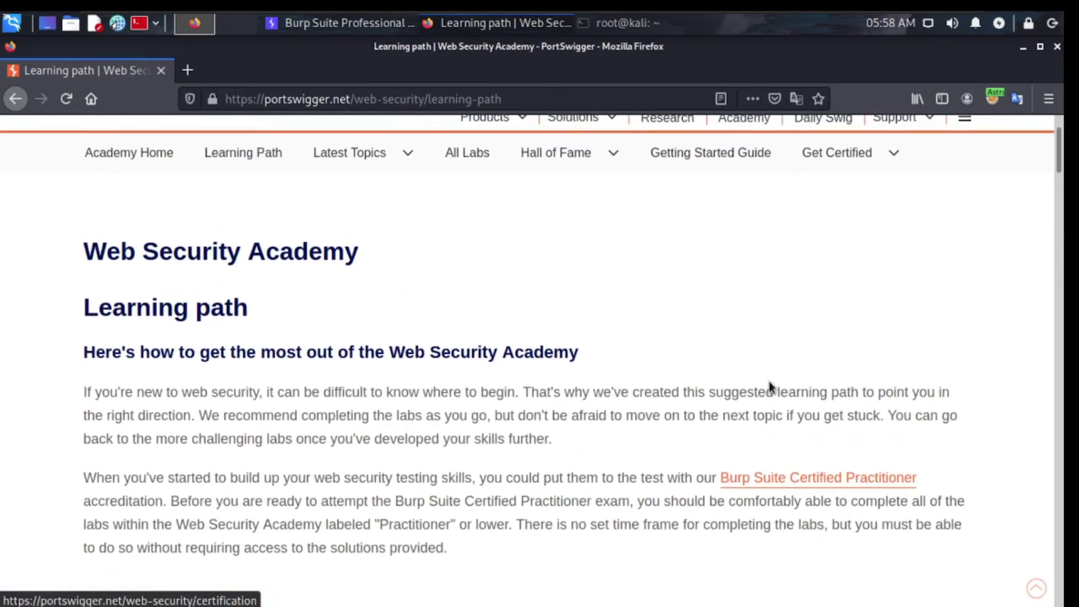
scroll(498, 237, "down", 10)
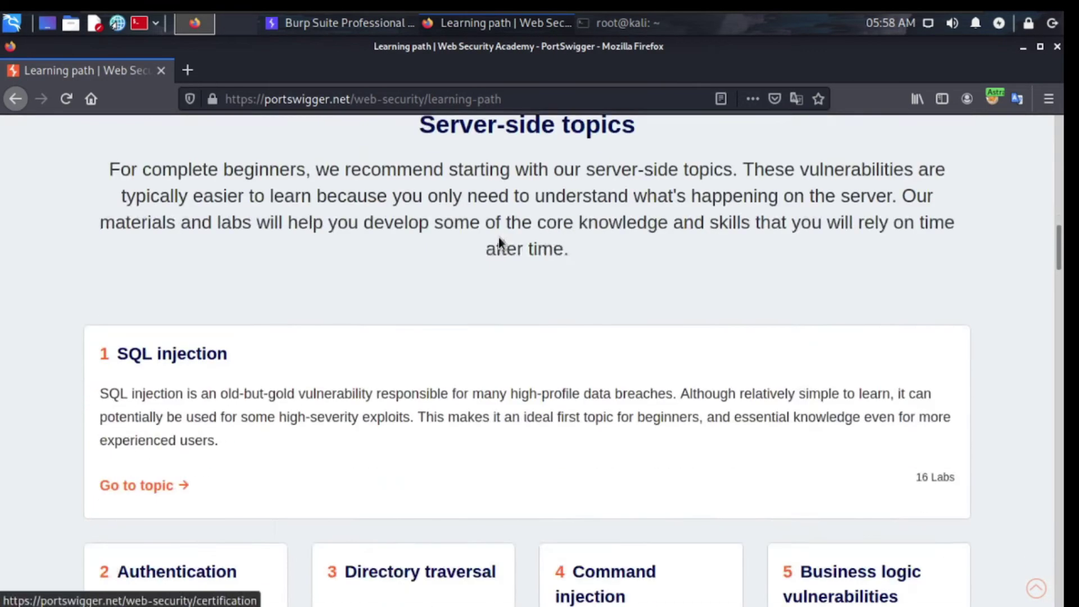
scroll(498, 237, "down", 6)
scroll(499, 240, "up", 4)
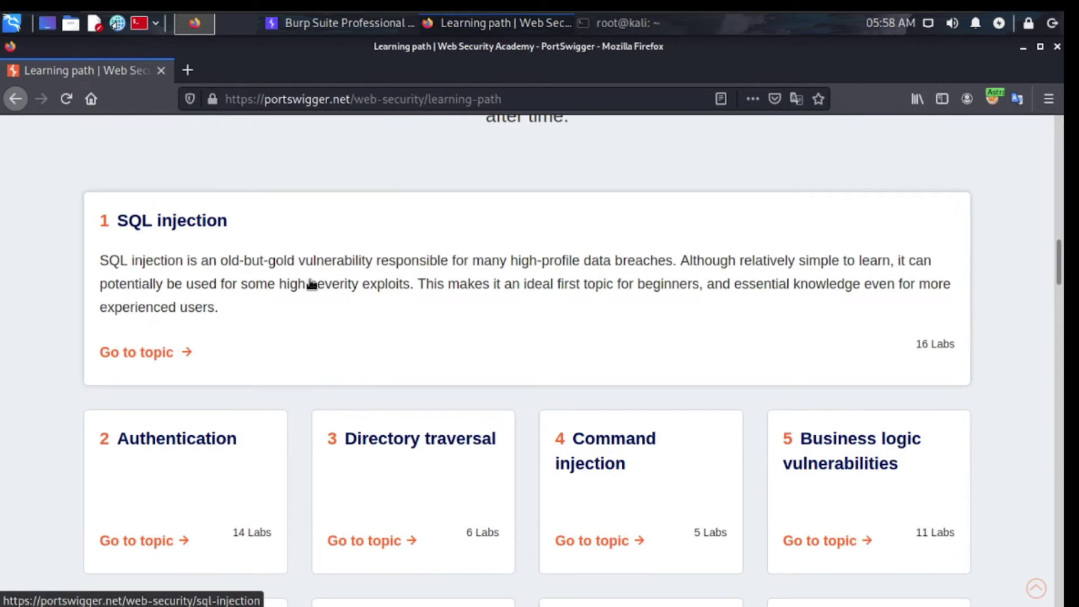
scroll(424, 306, "up", 5)
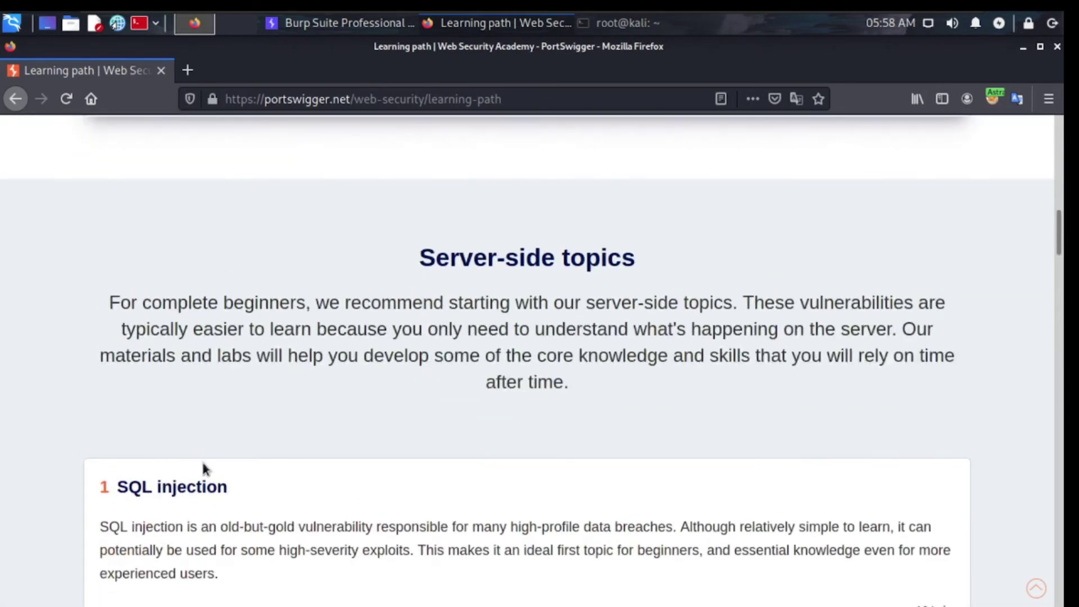
scroll(203, 465, "down", 3)
scroll(568, 496, "up", 6)
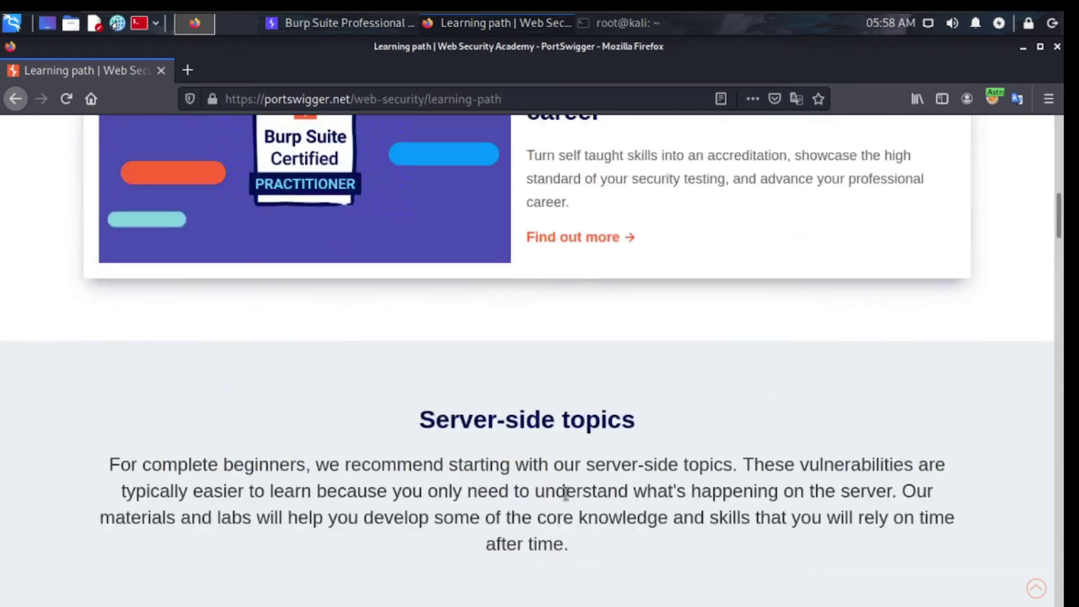
scroll(559, 489, "up", 10)
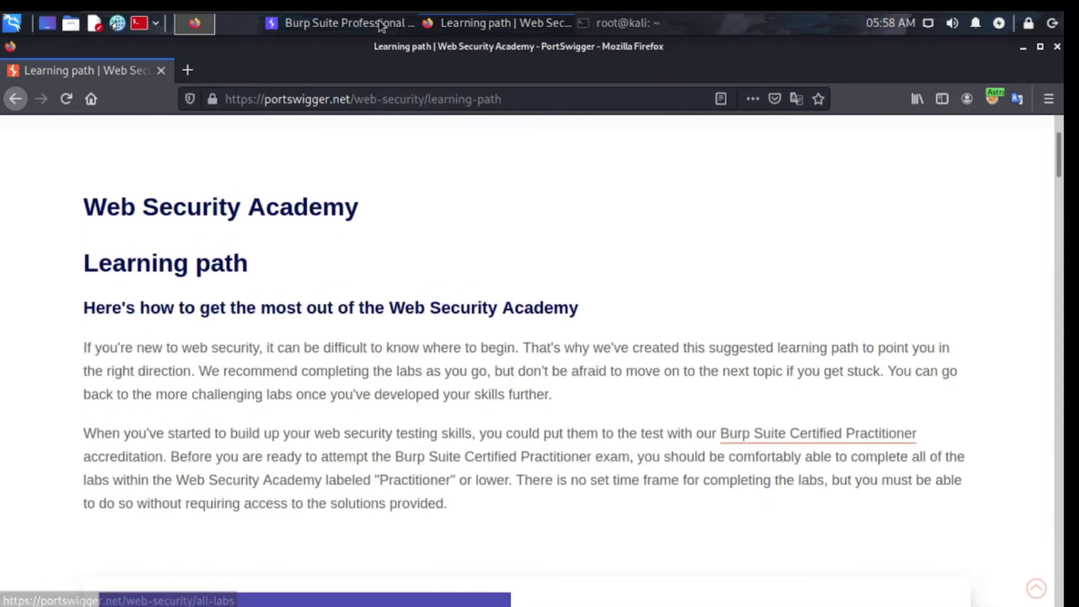
Reload the Learning path page in Firefox so Burp intercepts its new GET request
left_click(382, 25)
left_click(56, 253)
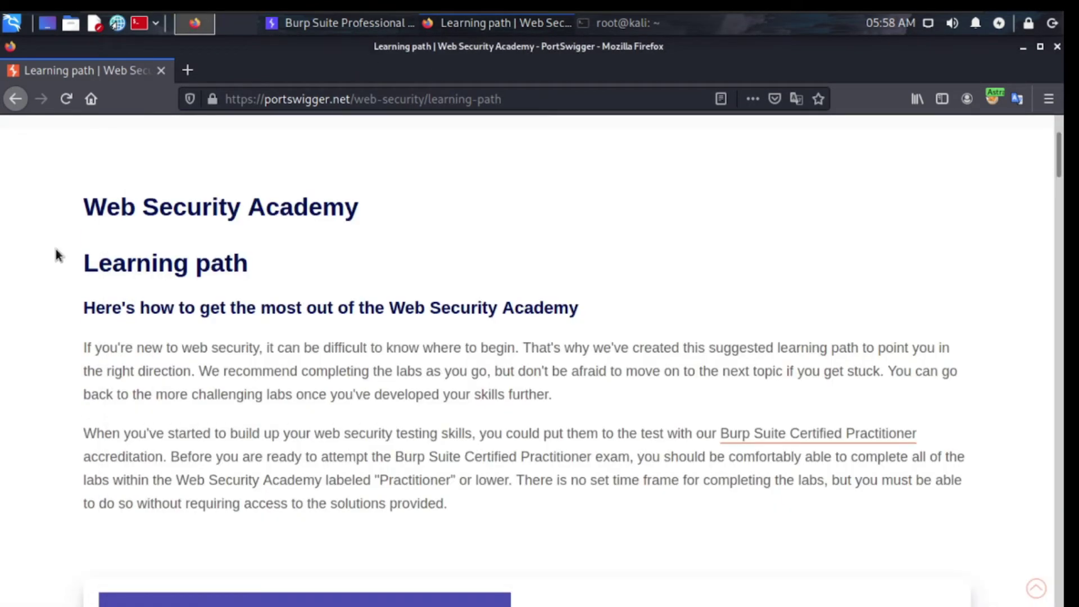
left_click(66, 99)
left_click(271, 26)
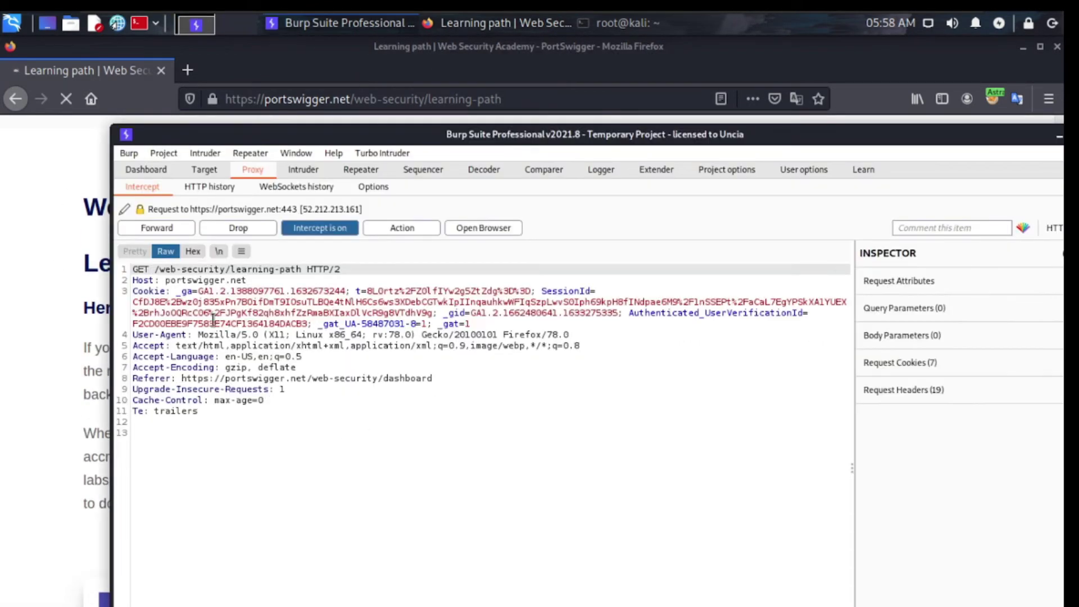
left_click(319, 390)
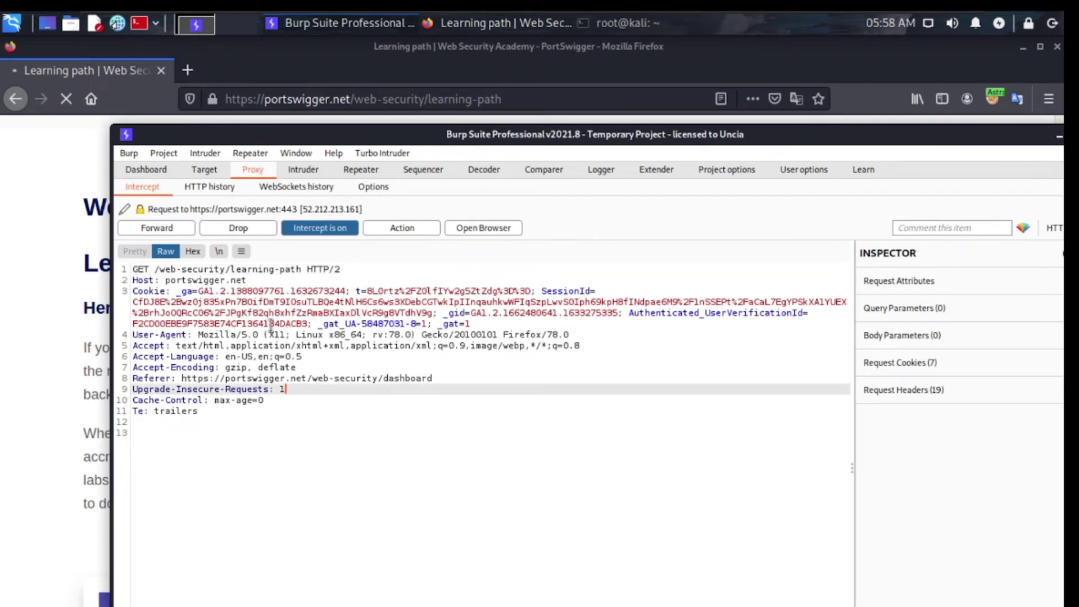
left_click_drag(258, 291, 245, 281)
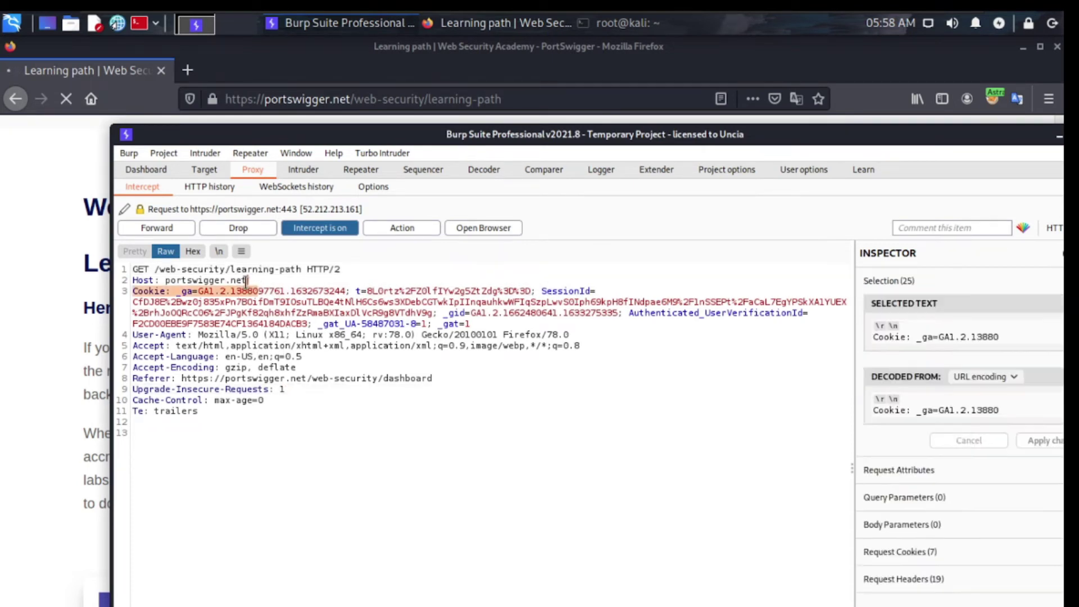
left_click(274, 291)
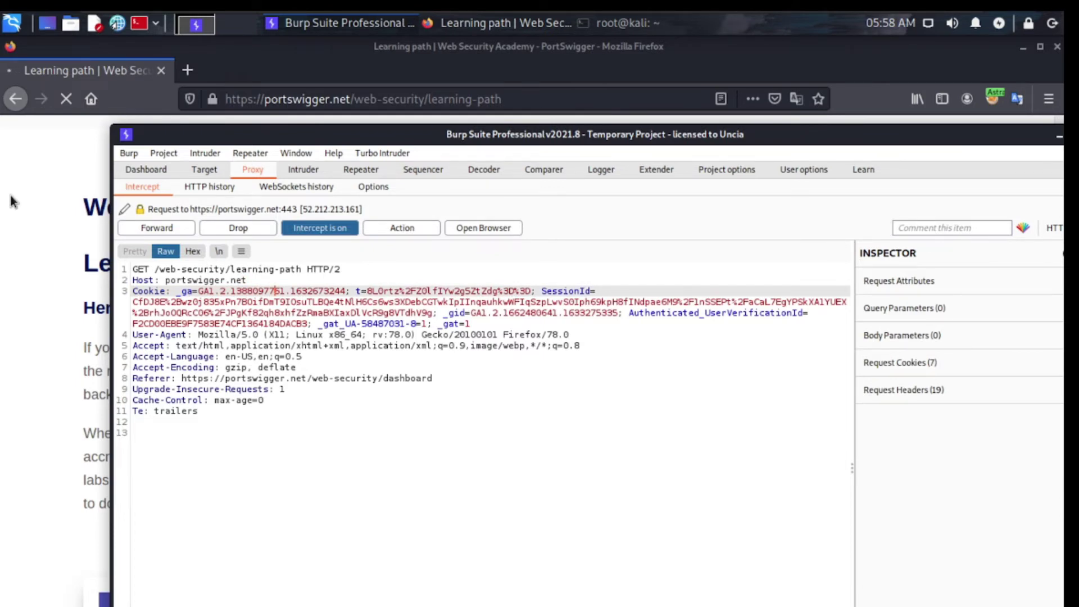
left_click(28, 149)
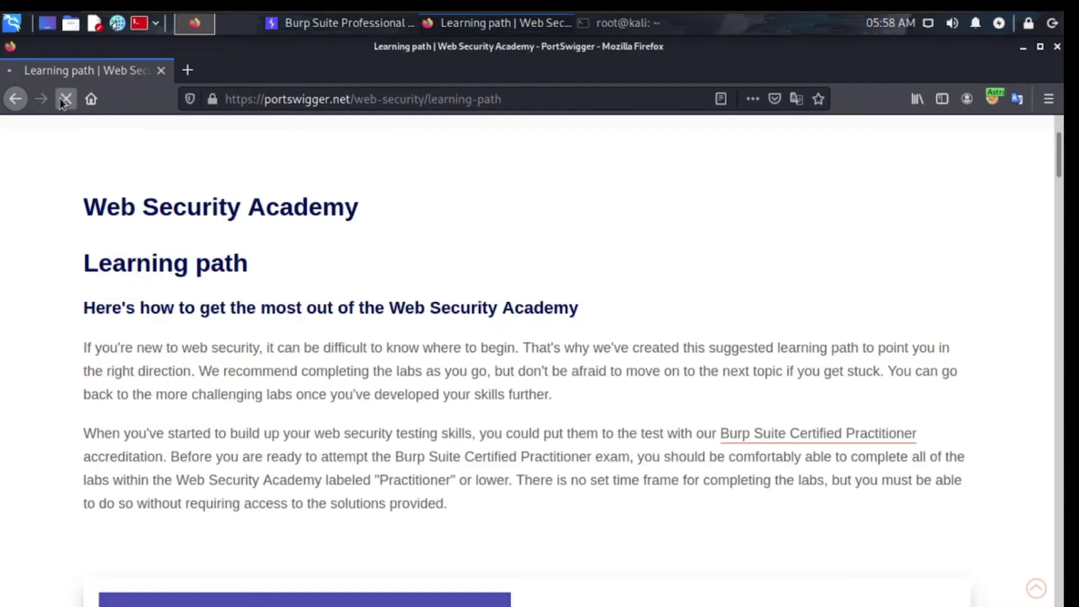
left_click(272, 29)
left_click(237, 333)
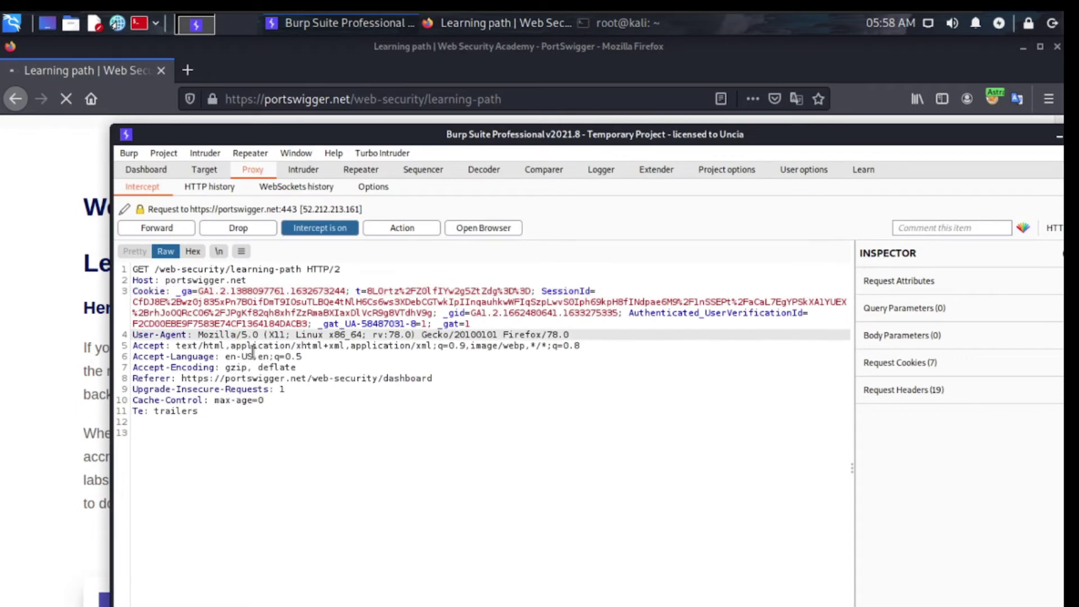
right_click(220, 318)
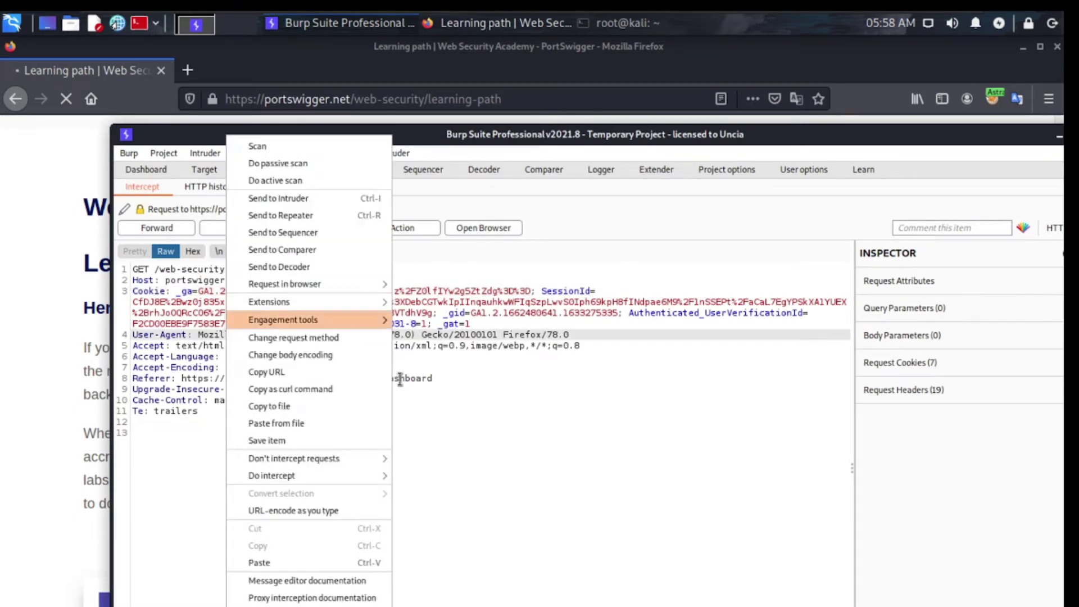
key("Escape")
left_click(361, 168)
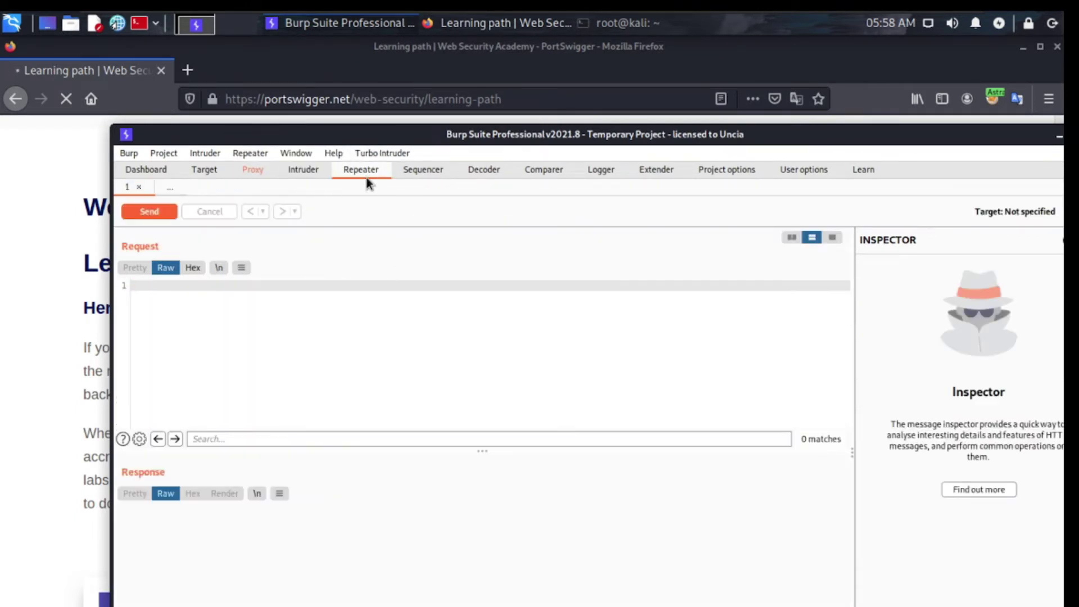
left_click(253, 171)
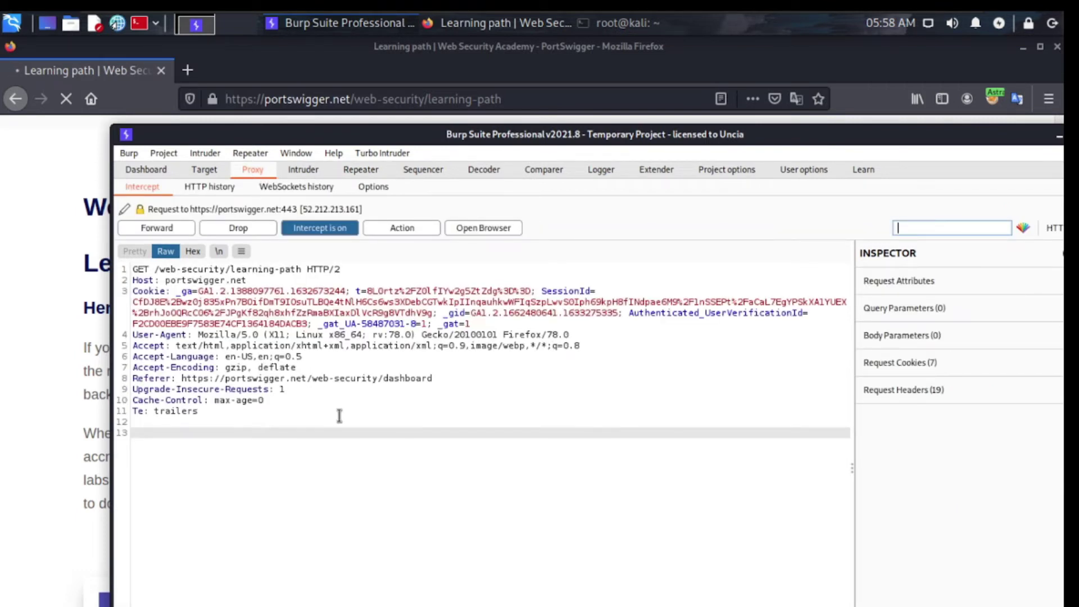
left_click_drag(285, 424, 112, 244)
left_click(361, 169)
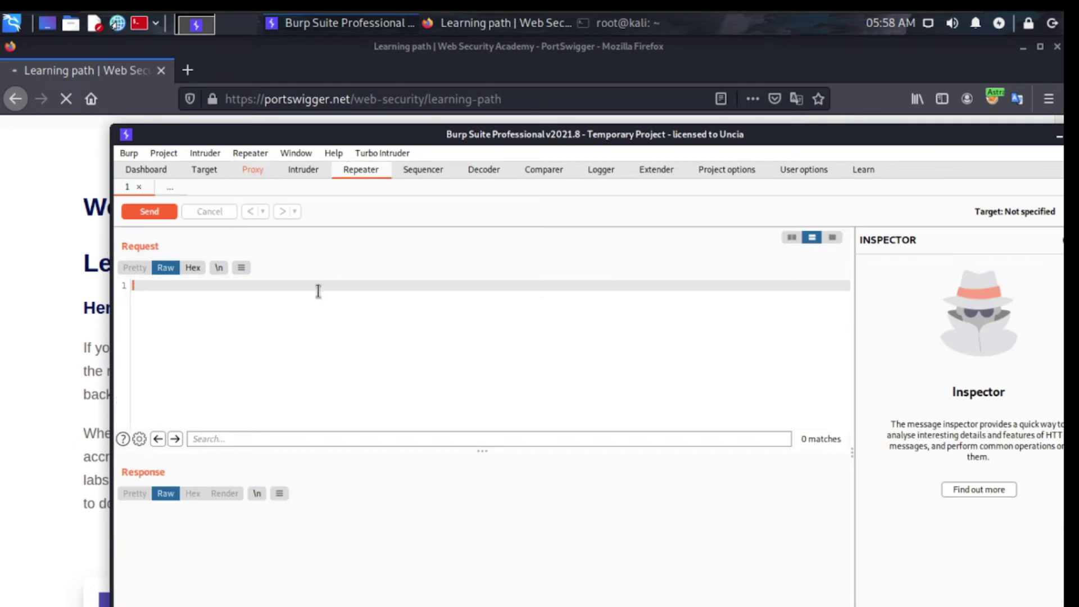
left_click(262, 157)
left_click(225, 181)
left_click(251, 171)
left_click(361, 425)
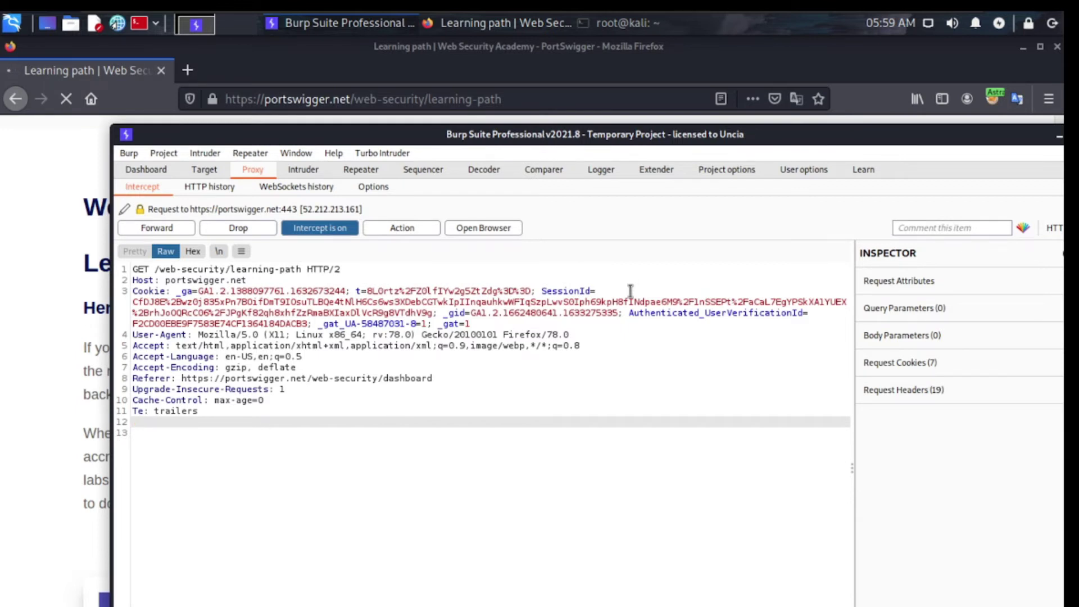
left_click(354, 413)
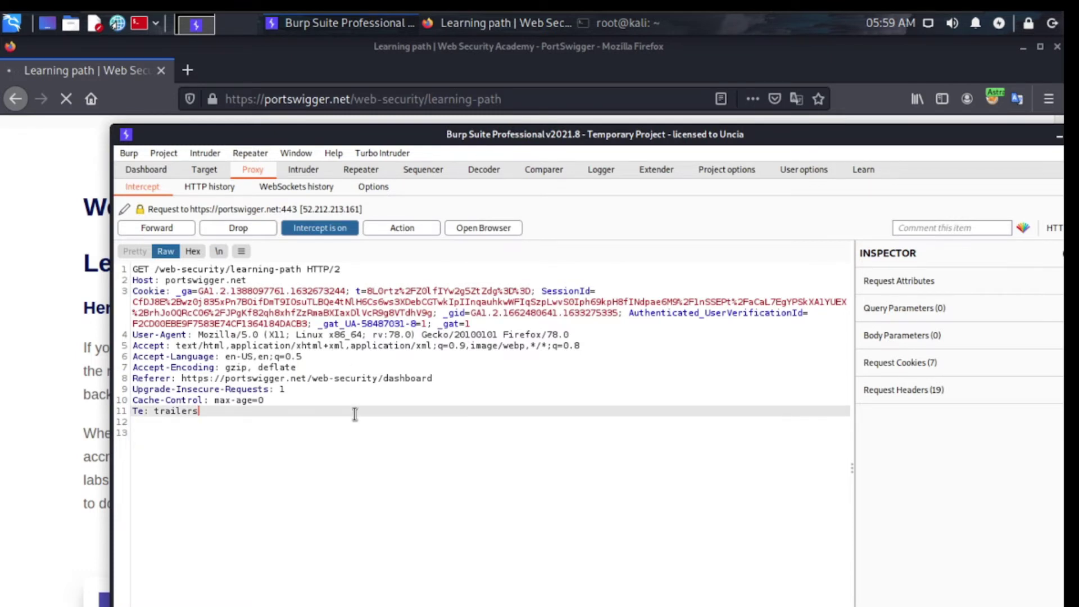
Send the intercepted learning-path request to Repeater from its context menu
right_click(354, 396)
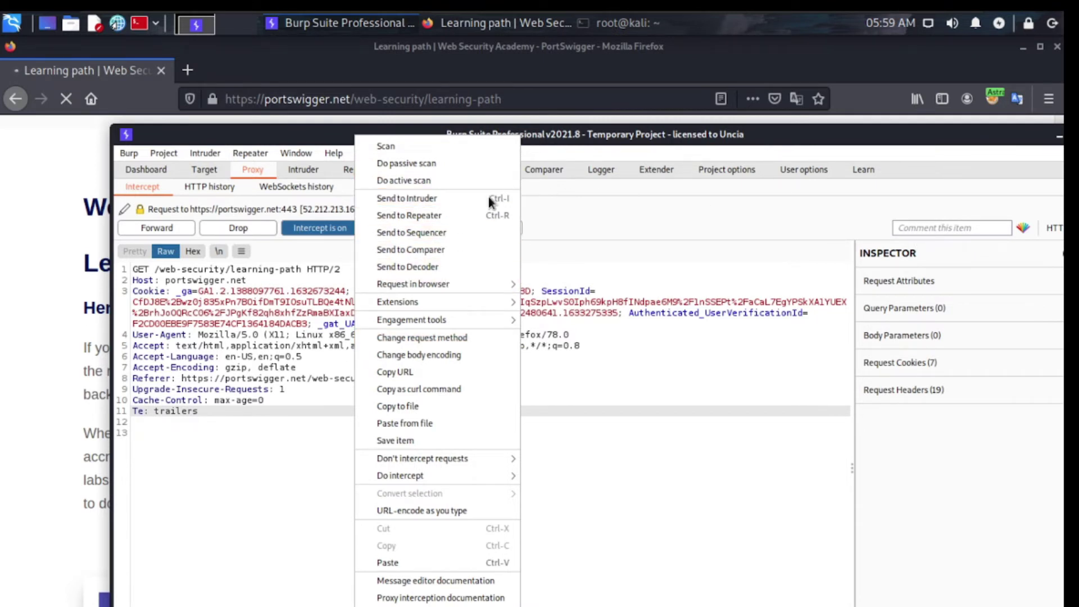
left_click(468, 215)
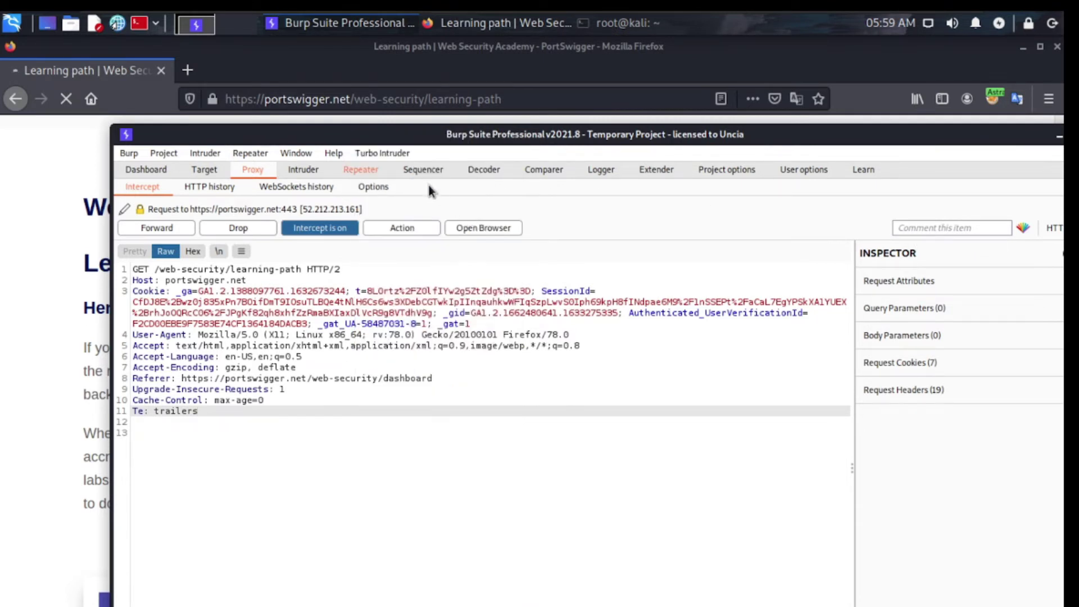
right_click(367, 323)
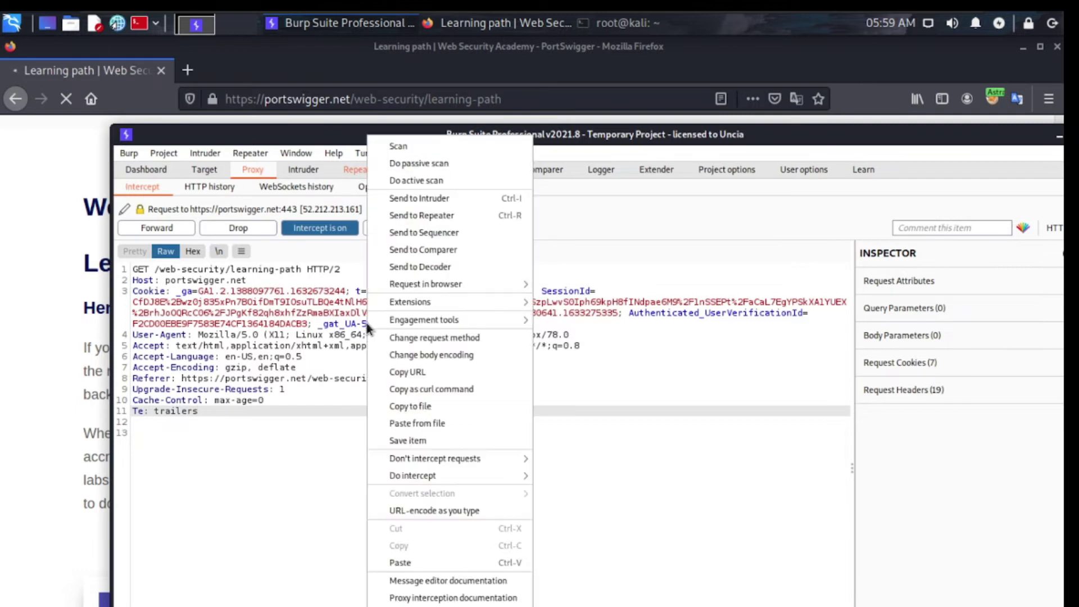
left_click(407, 219)
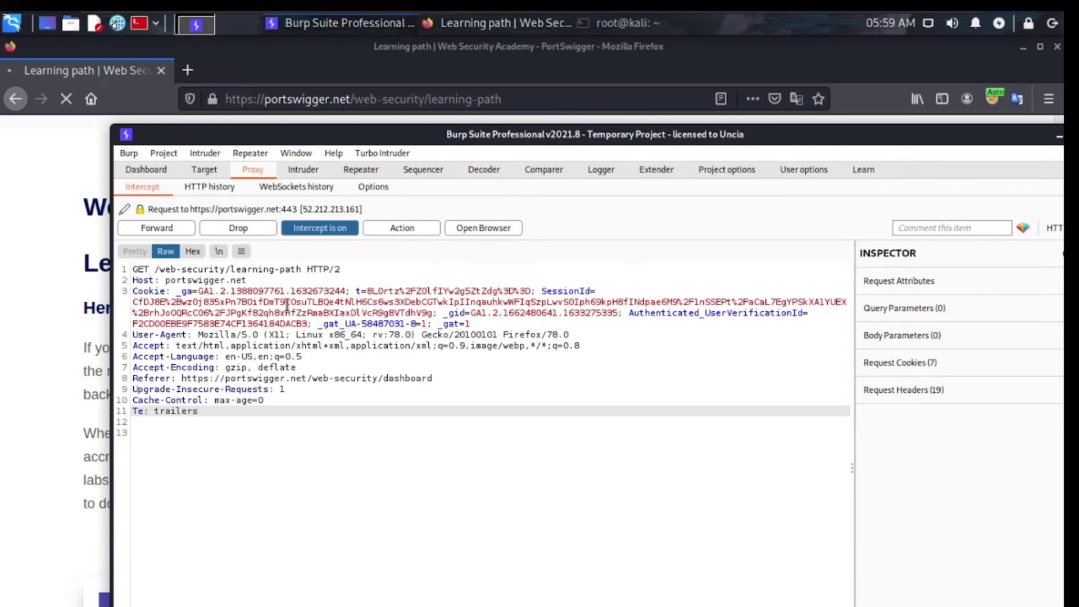
View the copied request in Repeater tab 2, placing the caret on empty line 12
left_click(348, 176)
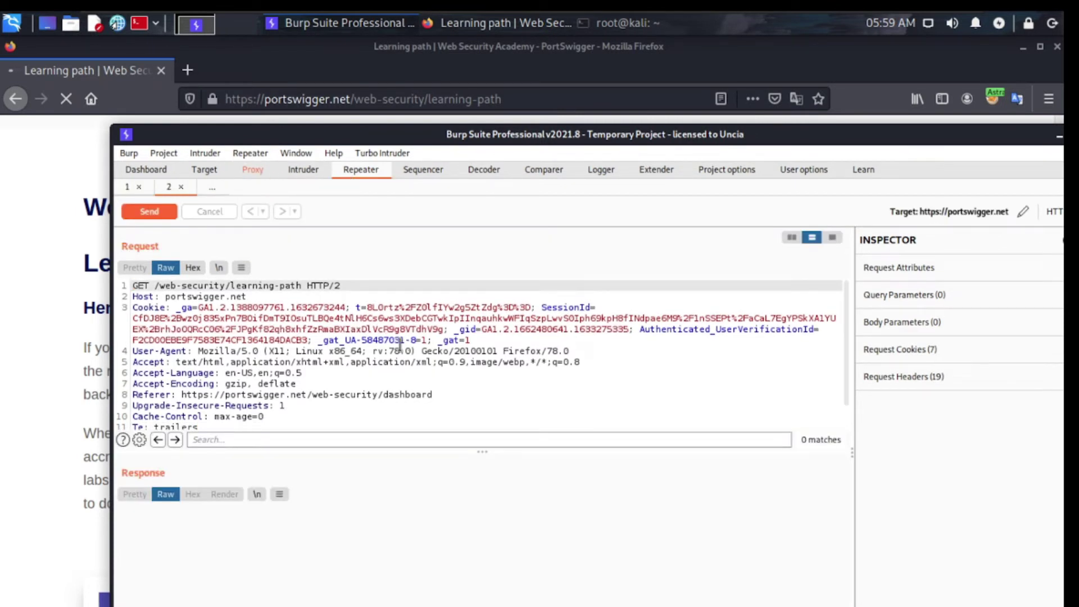
left_click(253, 169)
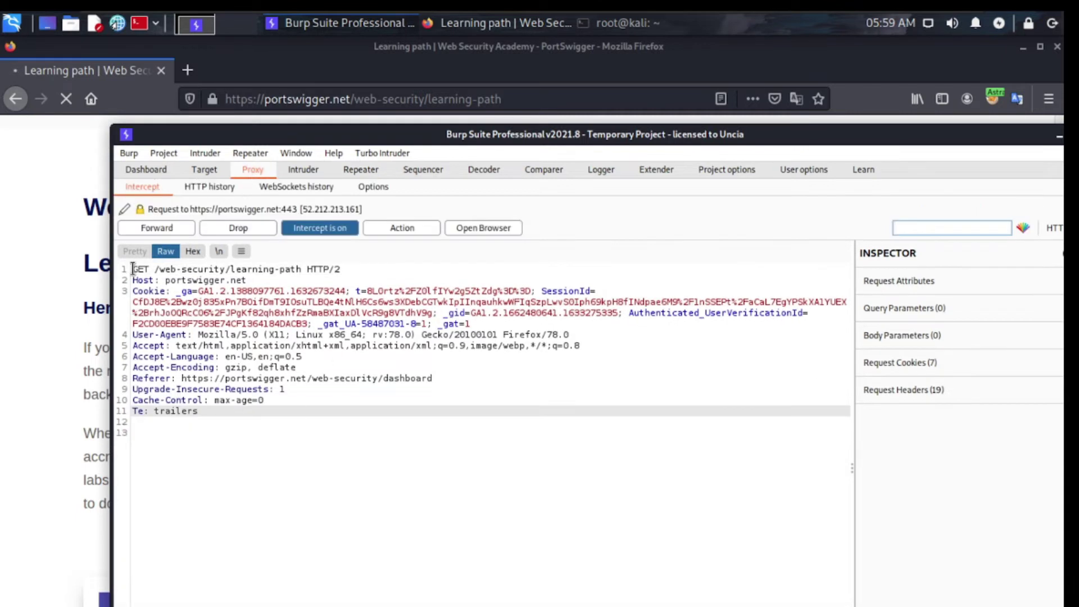
left_click(355, 169)
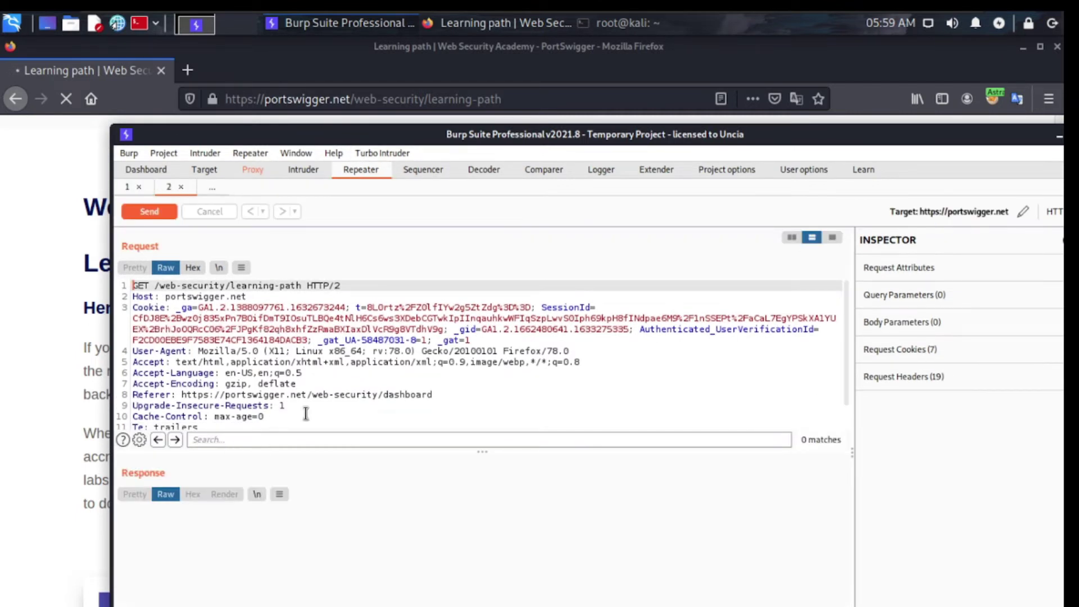
scroll(304, 412, "down", 1)
scroll(304, 412, "up", 1)
scroll(306, 413, "down", 1)
left_click(281, 407)
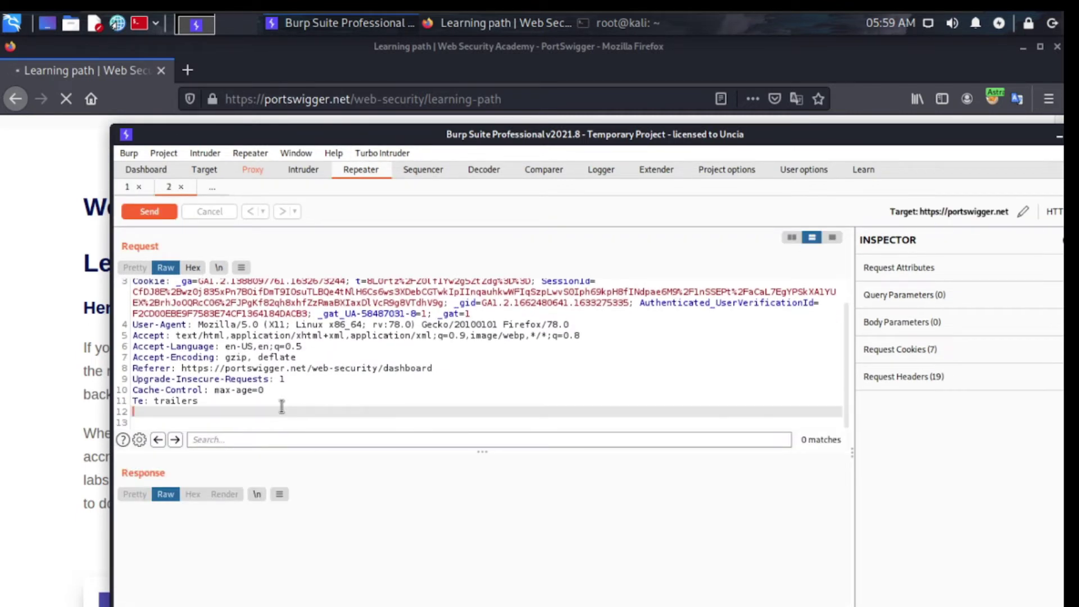
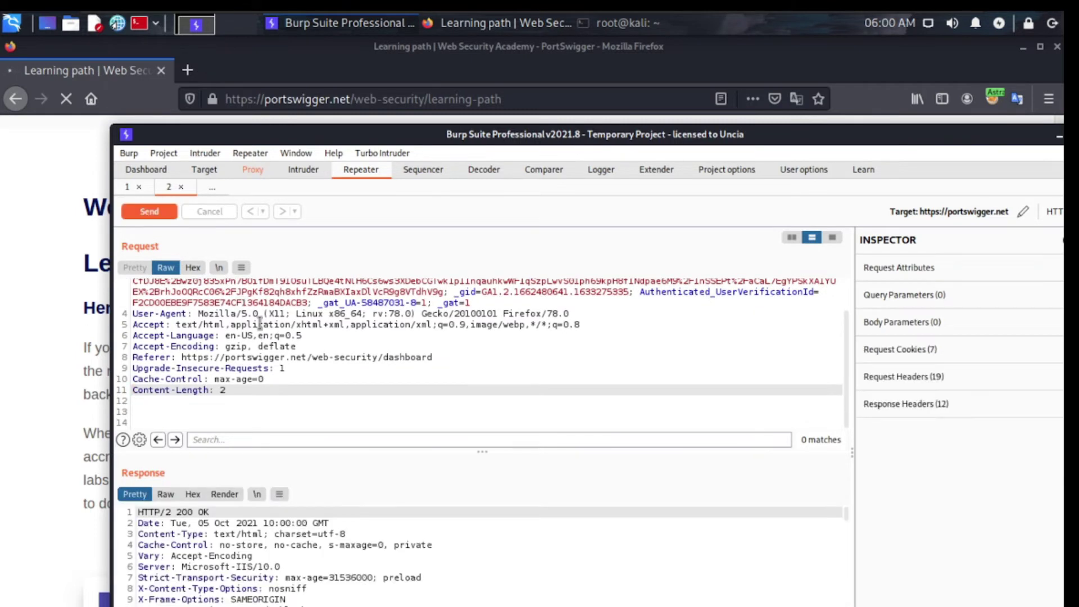
Put the cursor on empty line 12, just below the Content-Length: 2 header in the Repeater request
scroll(266, 332, "up", 1)
scroll(304, 376, "down", 1)
left_click(240, 401)
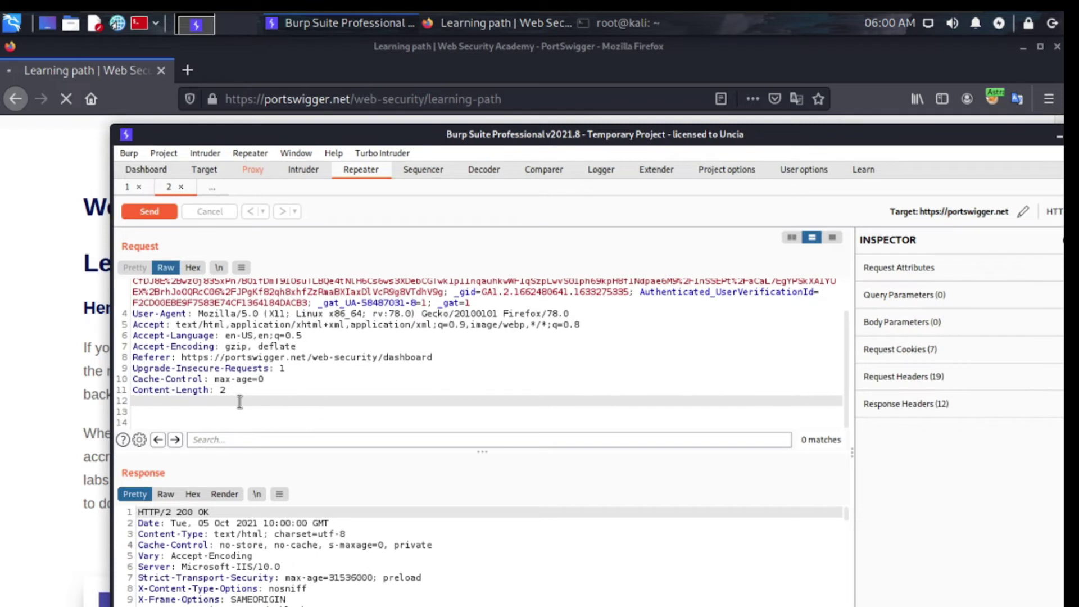
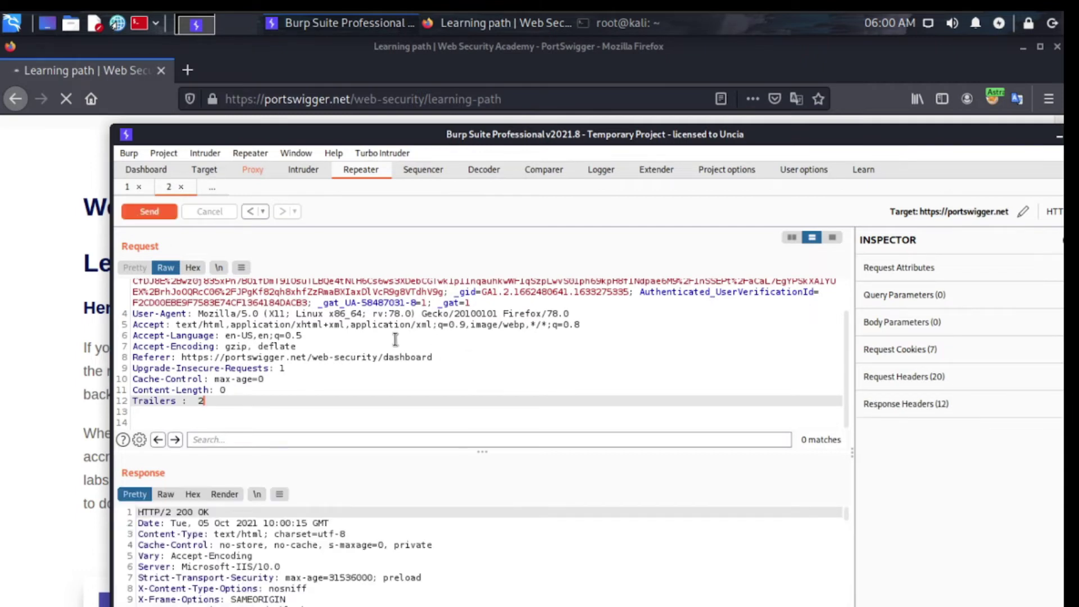
Bring Burp back over Firefox and resend the learning-path request from Repeater
scroll(394, 340, "up", 3)
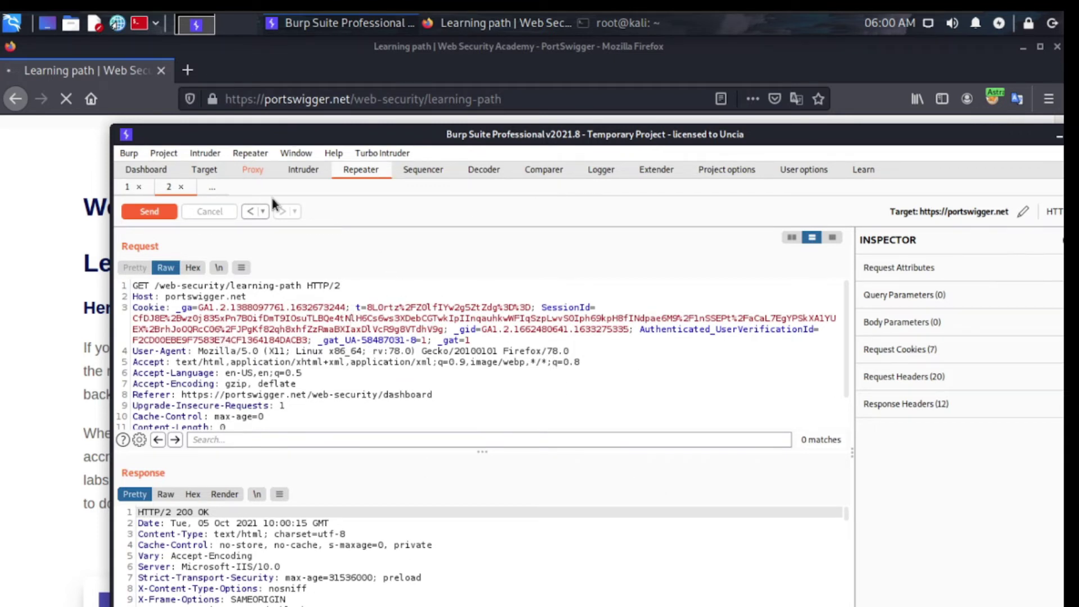
left_click(65, 175)
left_click_drag(65, 174, 77, 153)
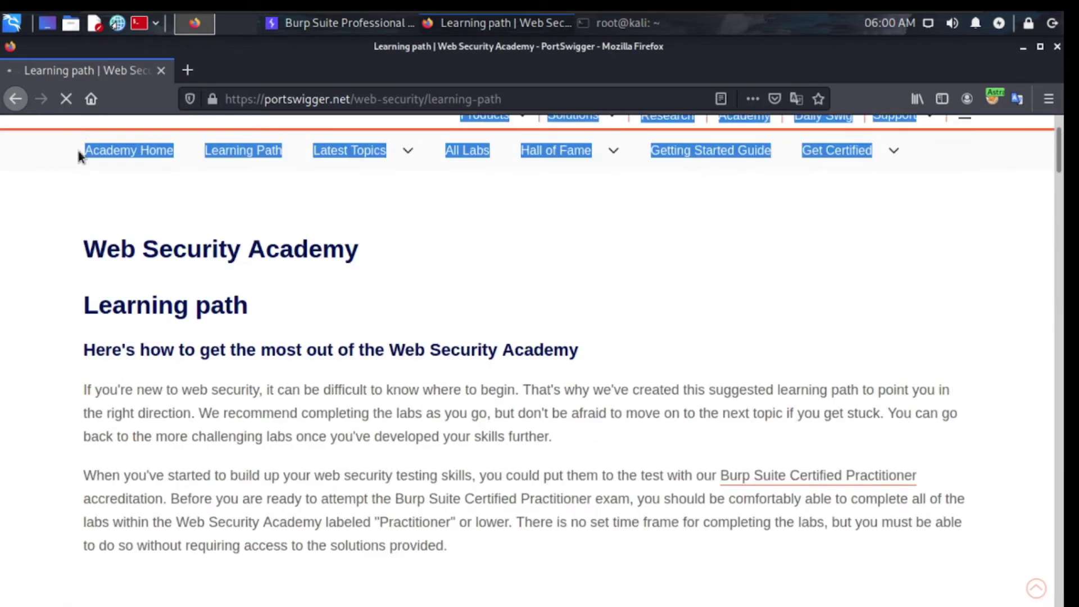
left_click(272, 24)
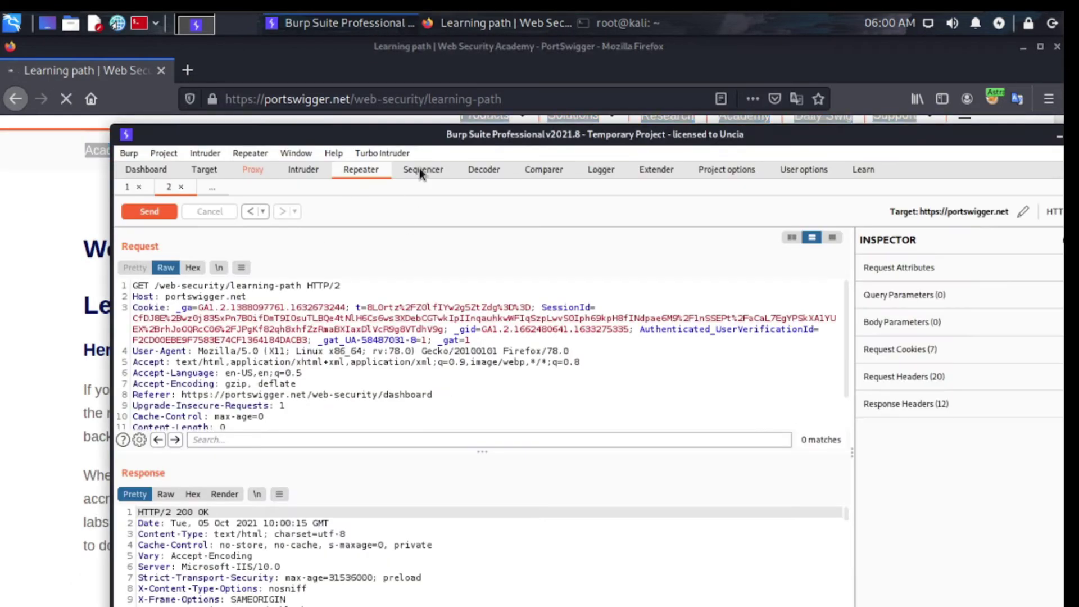
left_click_drag(421, 135, 401, 52)
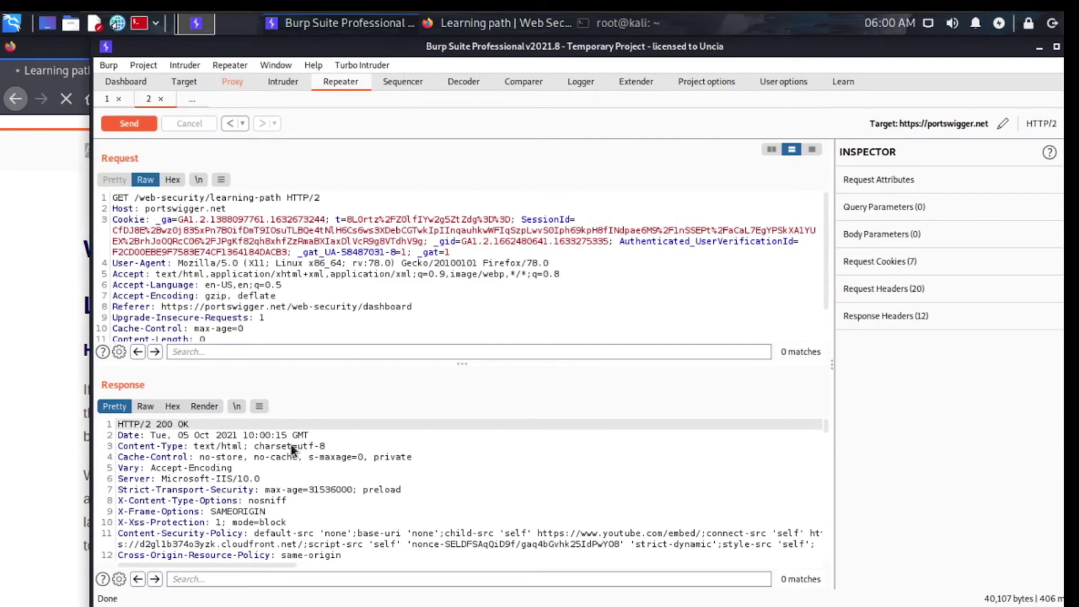
scroll(292, 449, "down", 6)
scroll(285, 466, "up", 6)
left_click(208, 250)
left_click(144, 121)
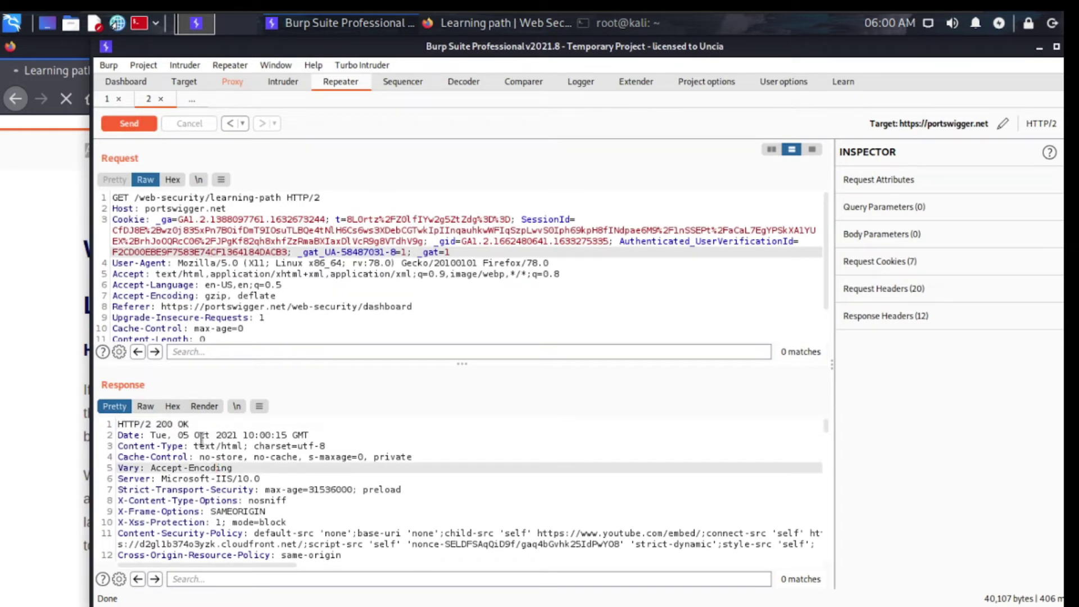
Inspect the response headers: HTTP/2 200 OK status, Date, Content-Type and X-Xss-Protection
left_click(212, 447)
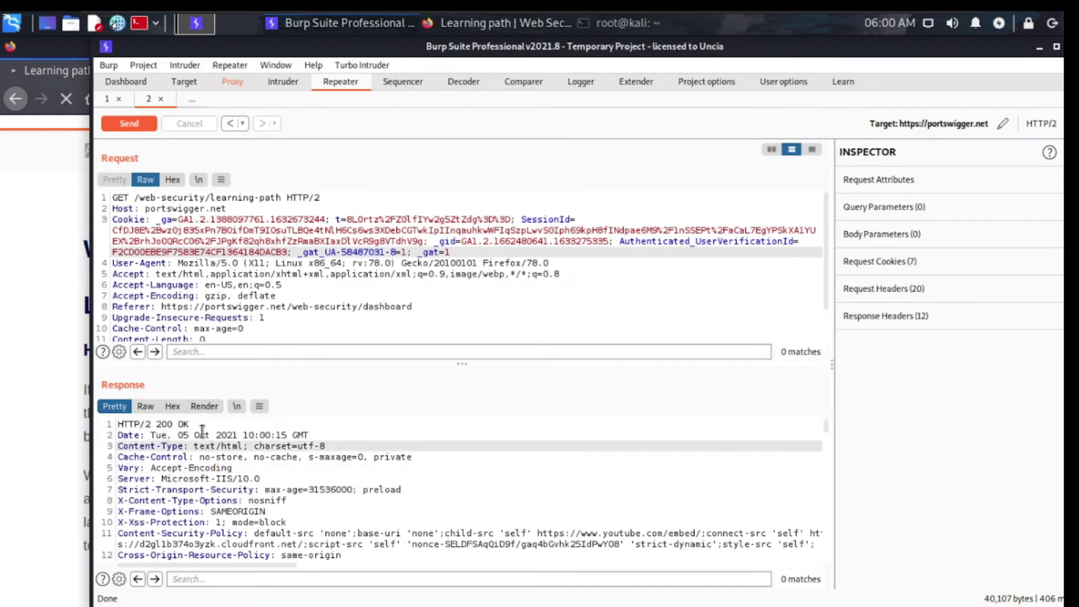
scroll(208, 453, "down", 6)
scroll(210, 456, "up", 6)
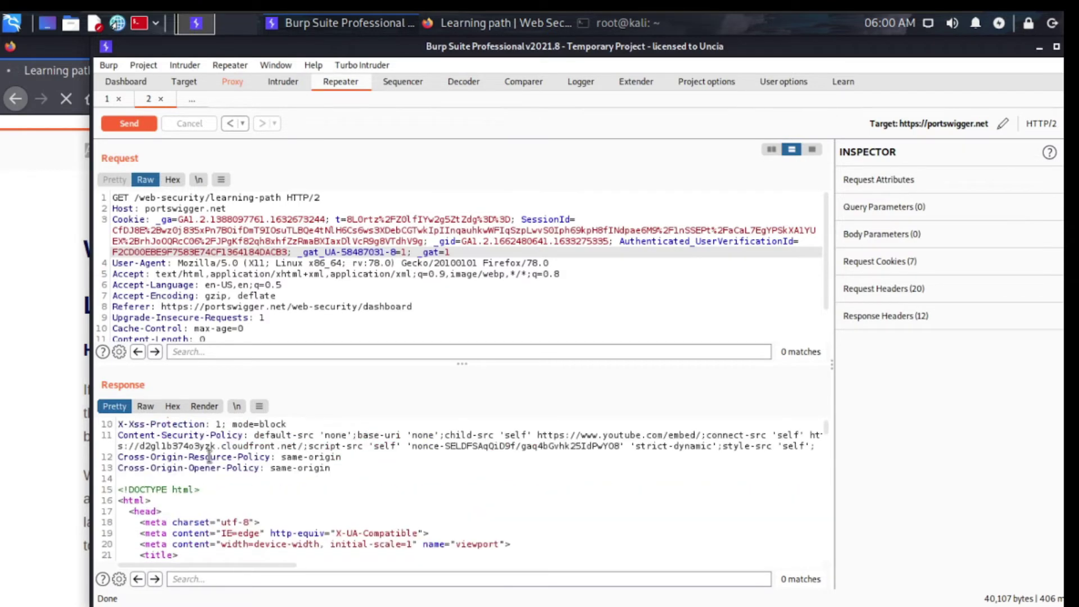
left_click(345, 435)
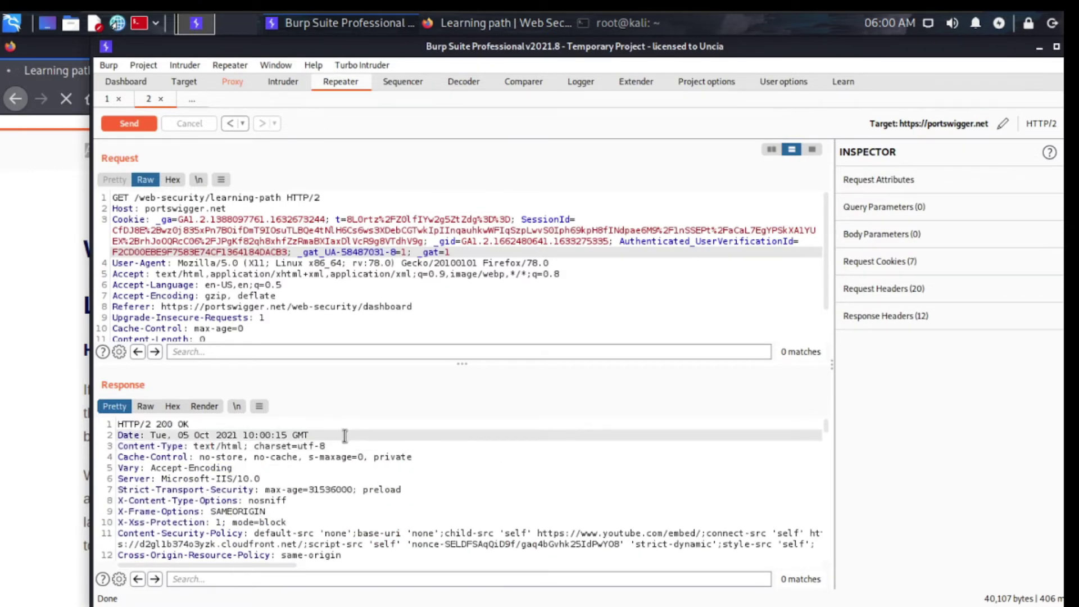
left_click(312, 424)
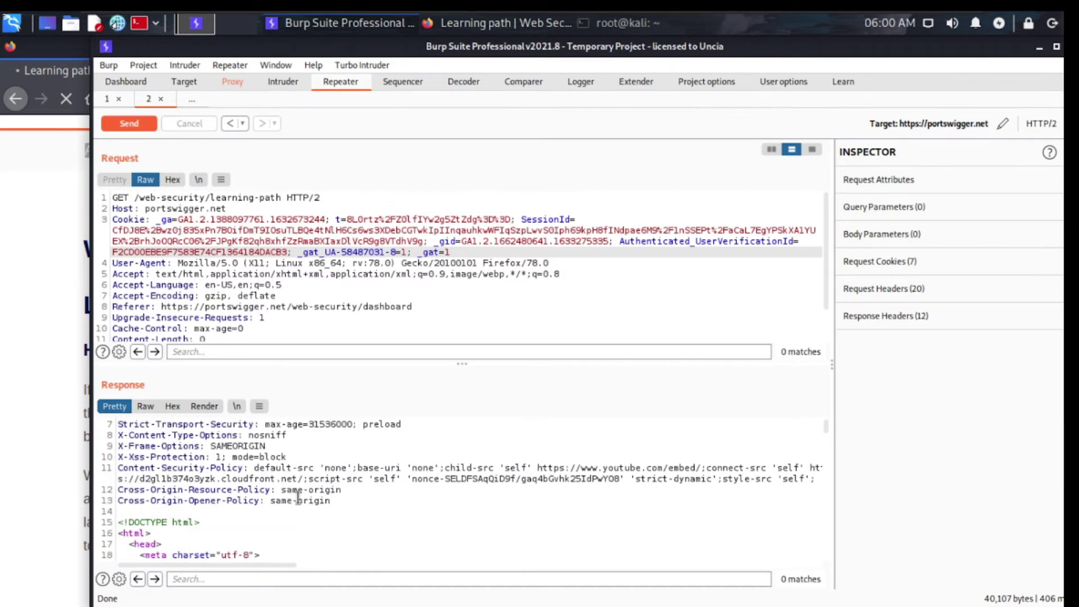
scroll(285, 480, "down", 2)
scroll(295, 498, "up", 2)
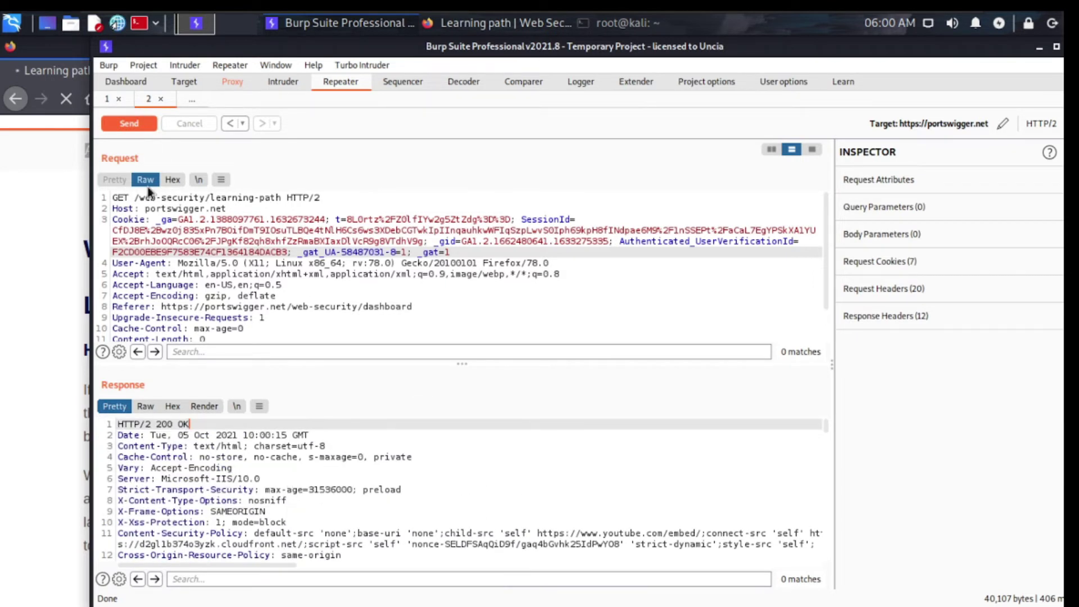
left_click(158, 447)
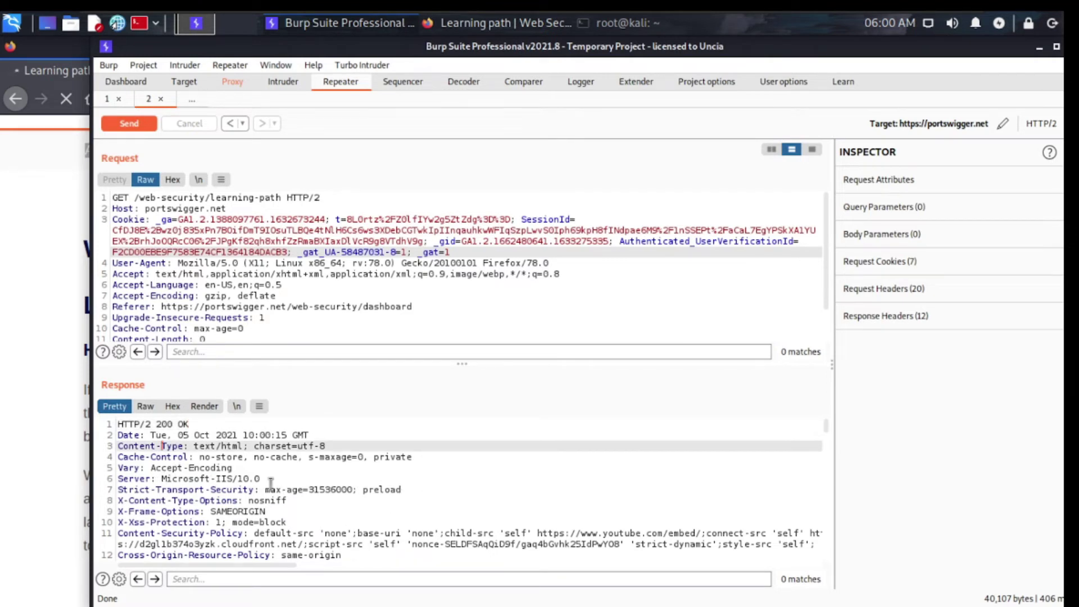
left_click(340, 524)
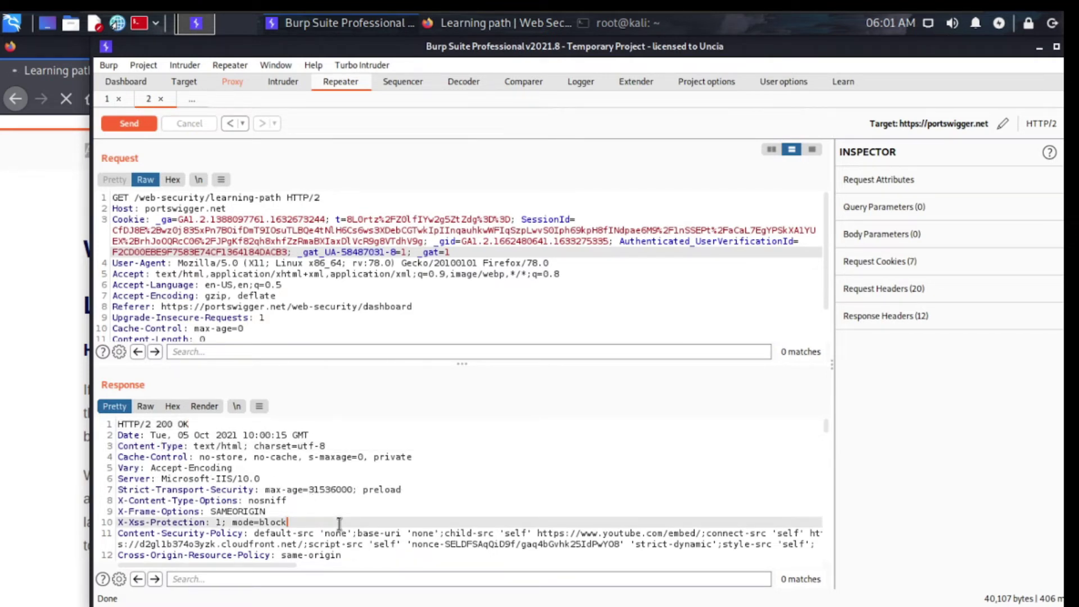
scroll(392, 472, "down", 2)
scroll(392, 472, "up", 2)
left_click(382, 436)
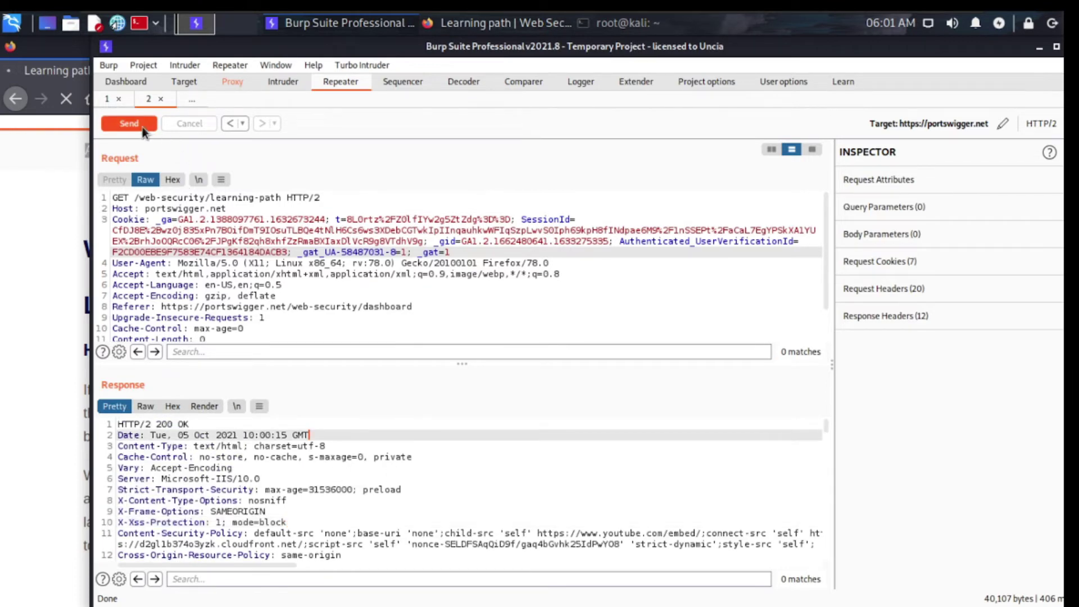
Show the Target site map of captured portswigger.net requests
left_click(2, 262)
left_click(298, 21)
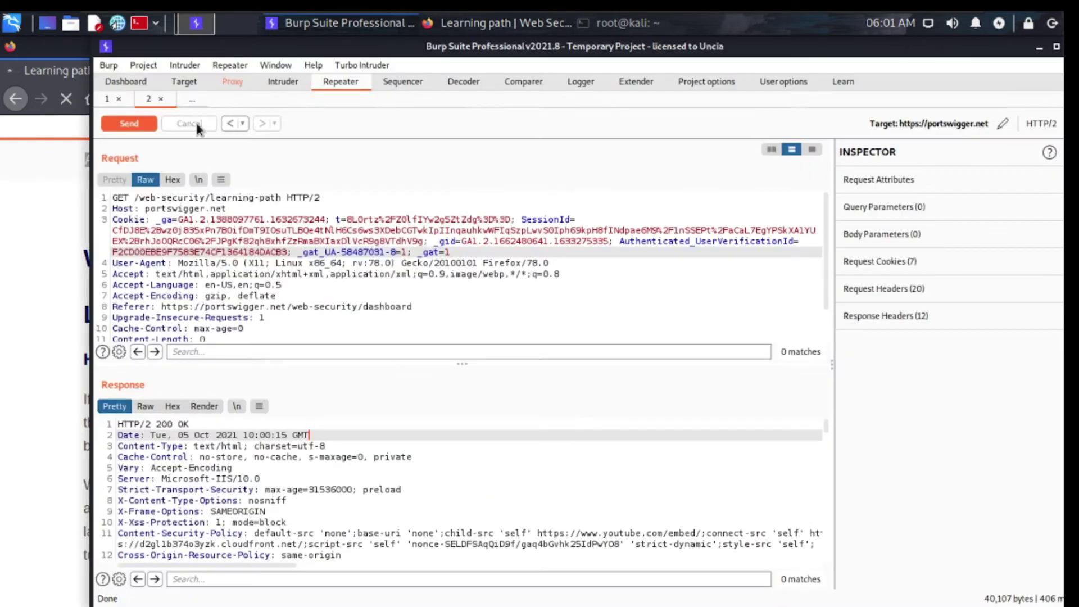
left_click(185, 81)
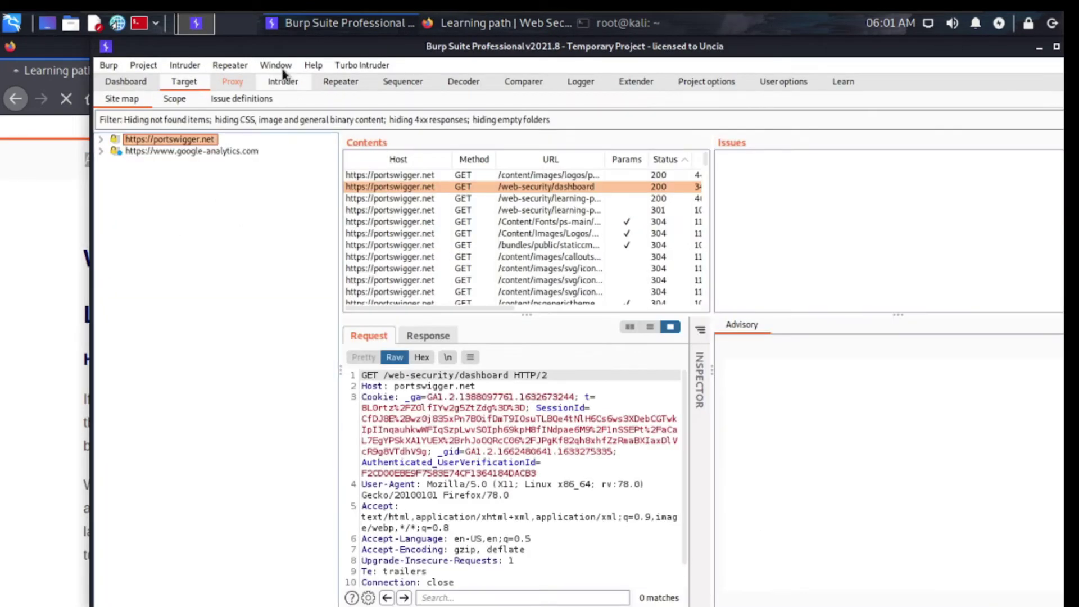
Return to the Repeater learning-path request and select the opening HTML lines of its response
left_click(233, 82)
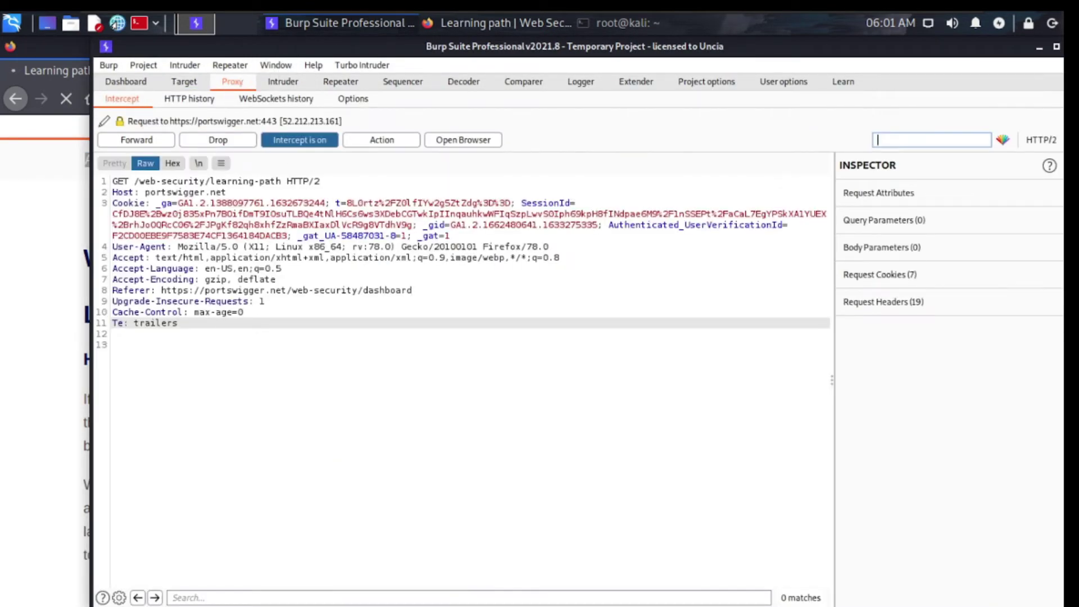
left_click(3, 321)
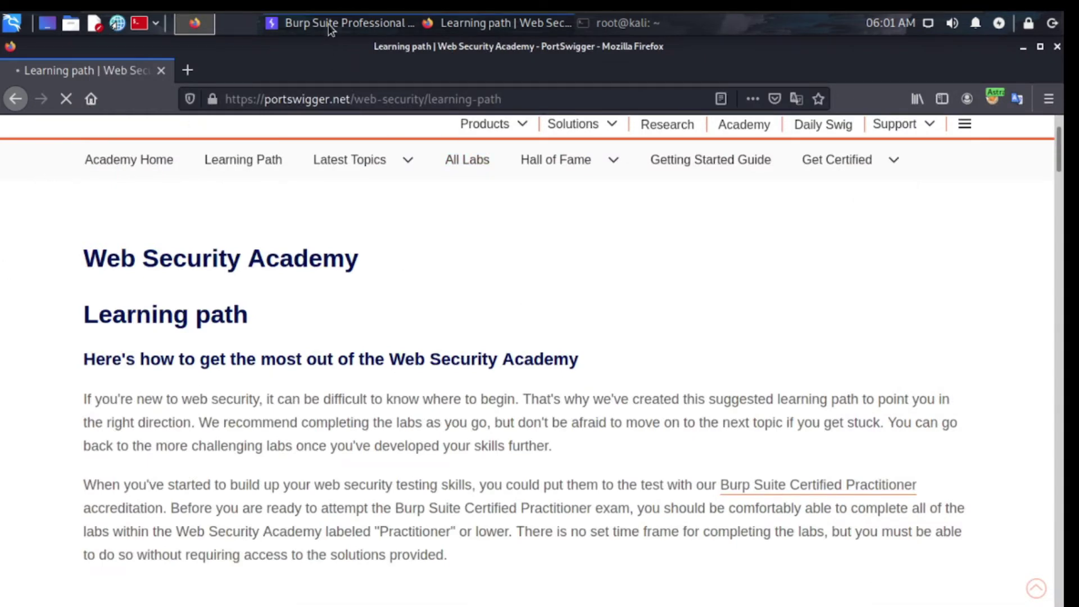
left_click(328, 24)
left_click(349, 82)
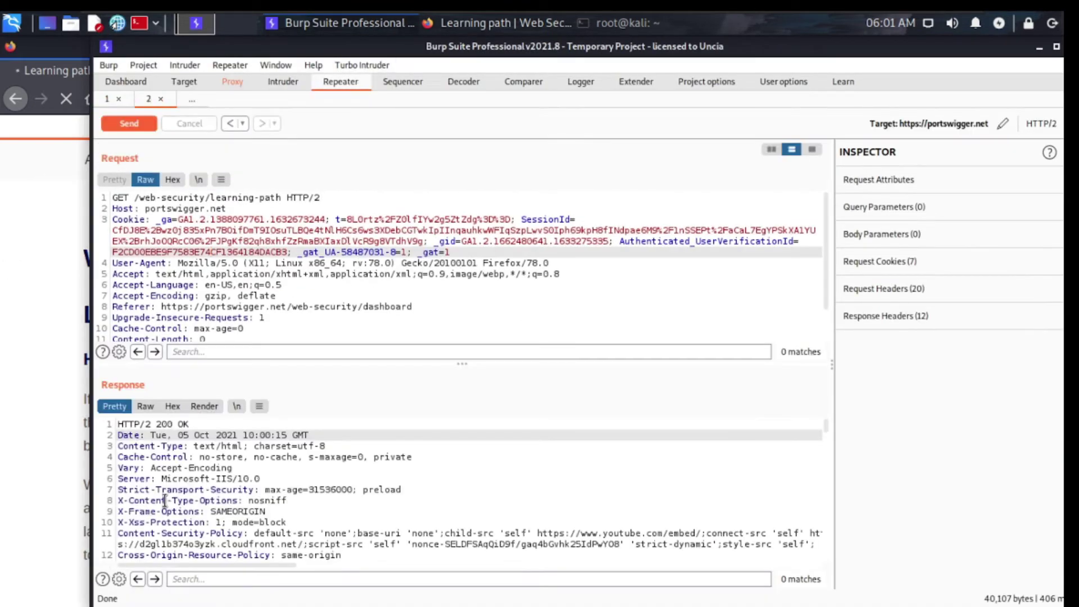
scroll(246, 495, "down", 5)
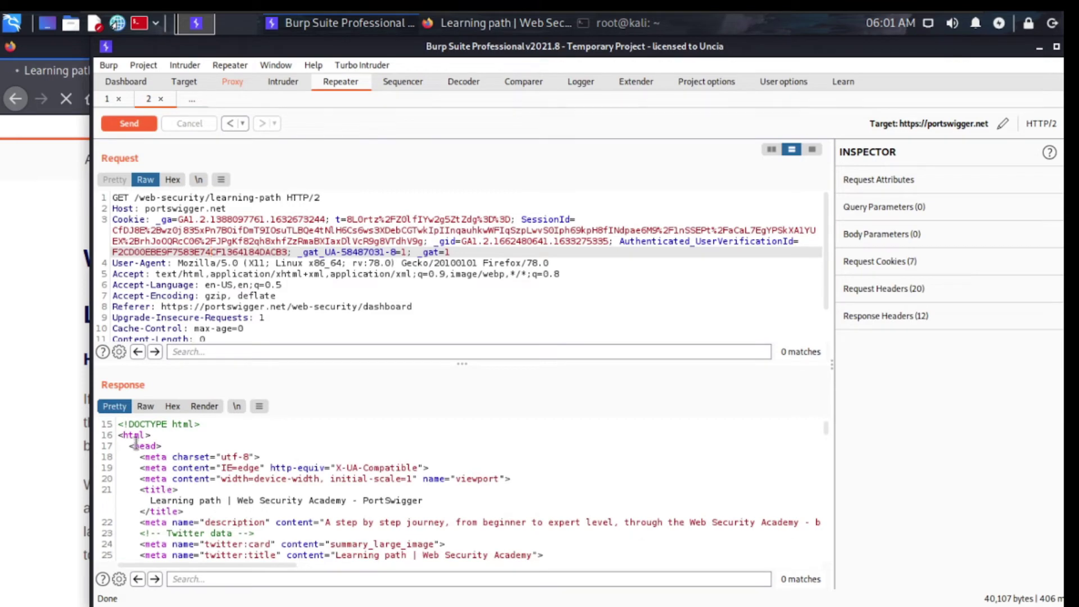
left_click_drag(130, 435, 299, 544)
Check the Firefox learning-path page, opening and dismissing its context menu
left_click(11, 286)
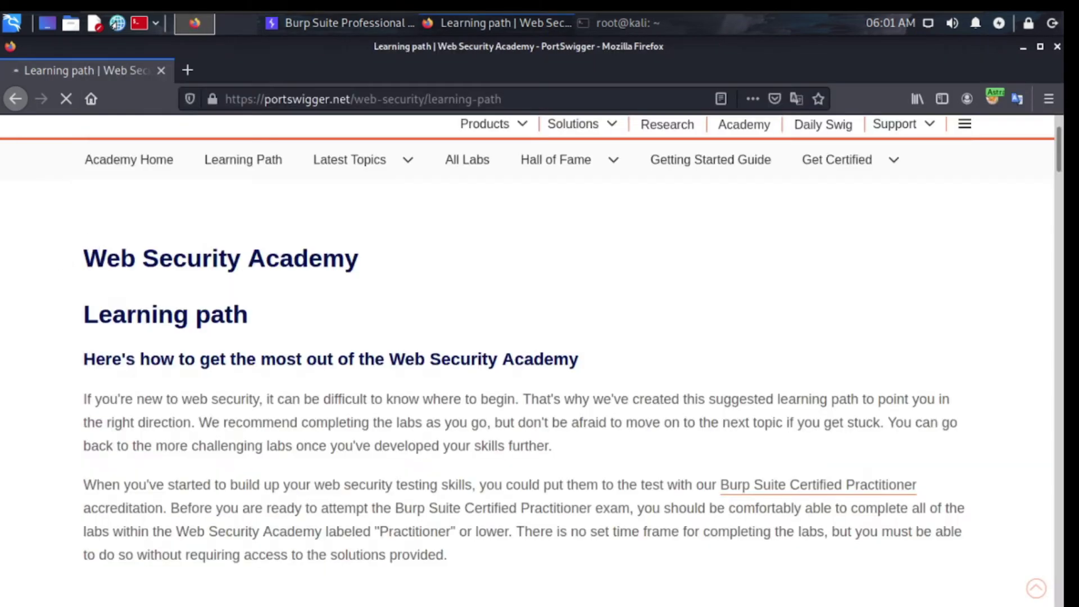
right_click(320, 265)
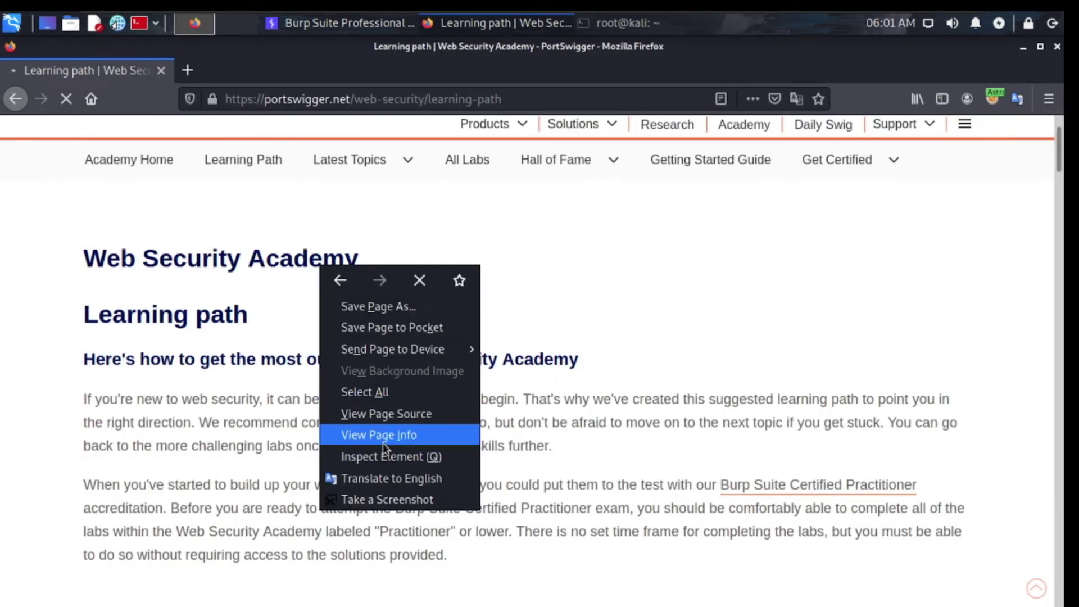
left_click(557, 379)
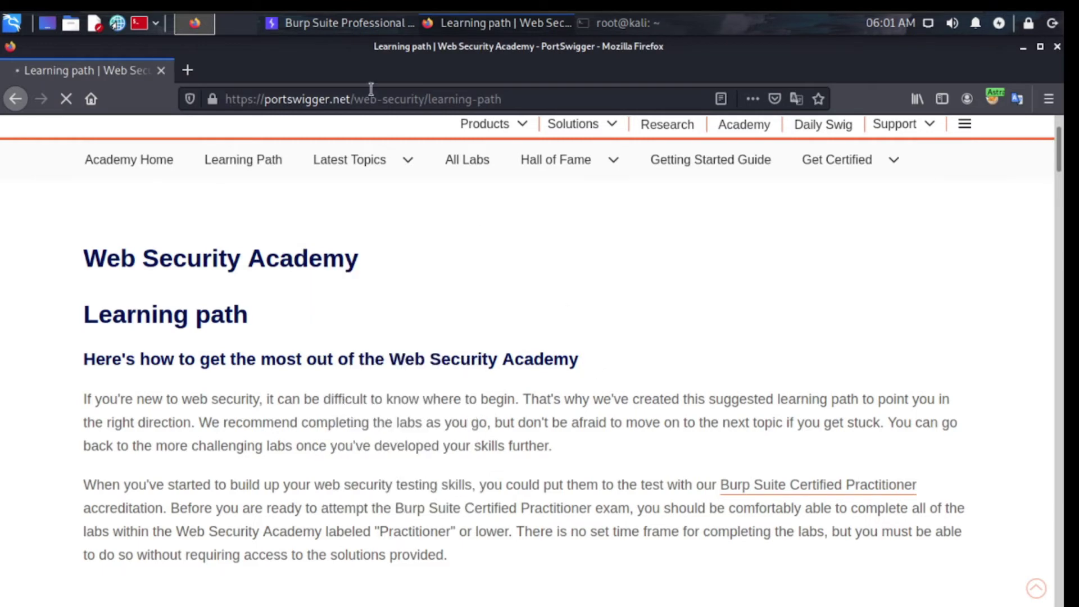
Scroll through the response HTML titled 'Learning path | Web Security Academy - PortSwigger'
left_click(325, 30)
left_click(326, 437)
scroll(331, 467, "down", 9)
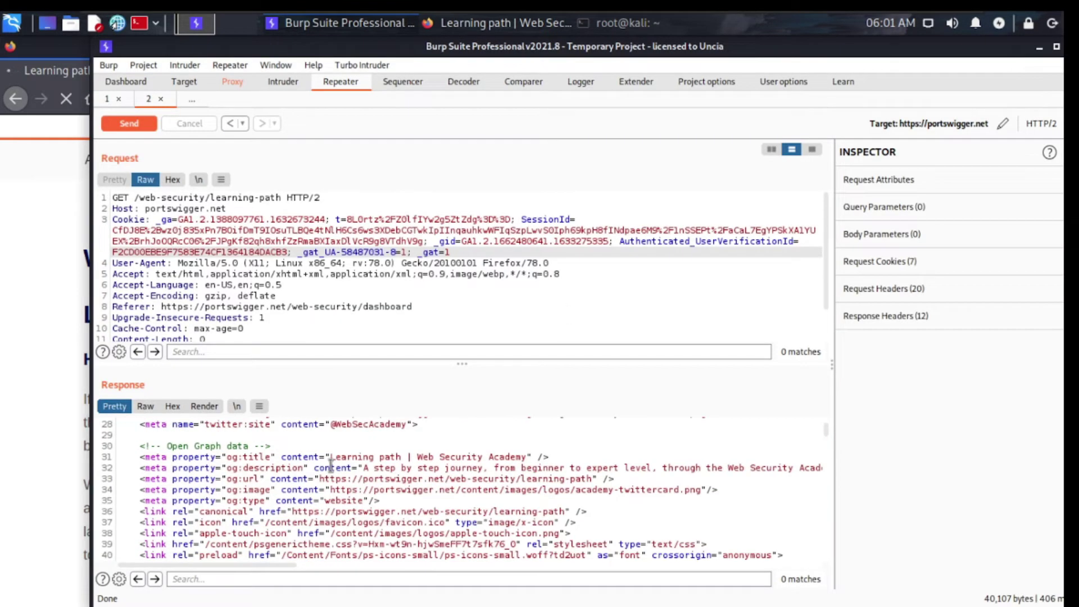
scroll(331, 465, "down", 7)
scroll(331, 466, "up", 3)
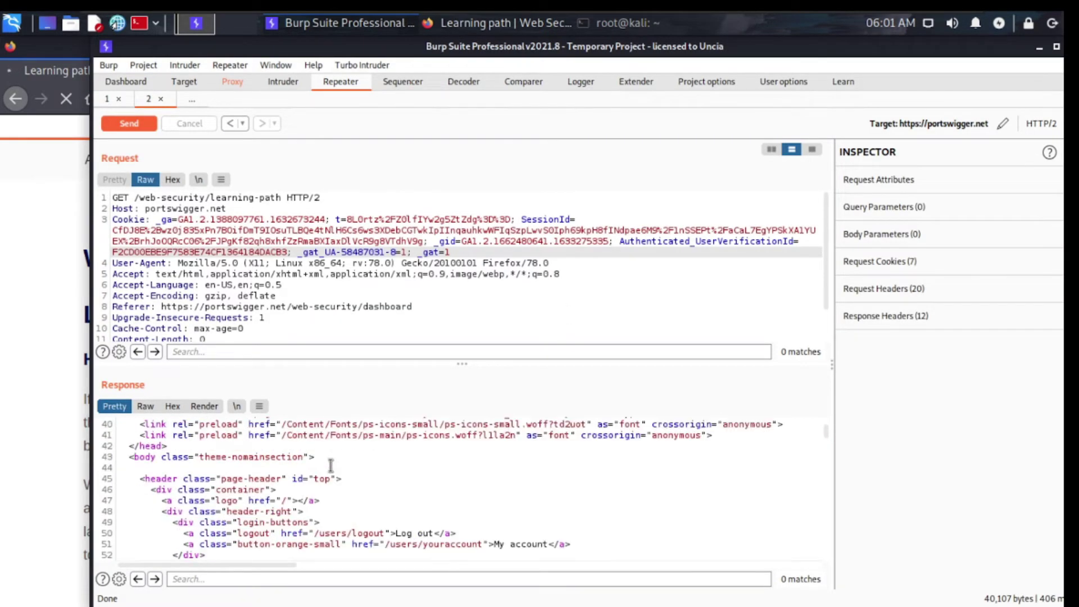
scroll(331, 465, "up", 13)
scroll(331, 465, "down", 4)
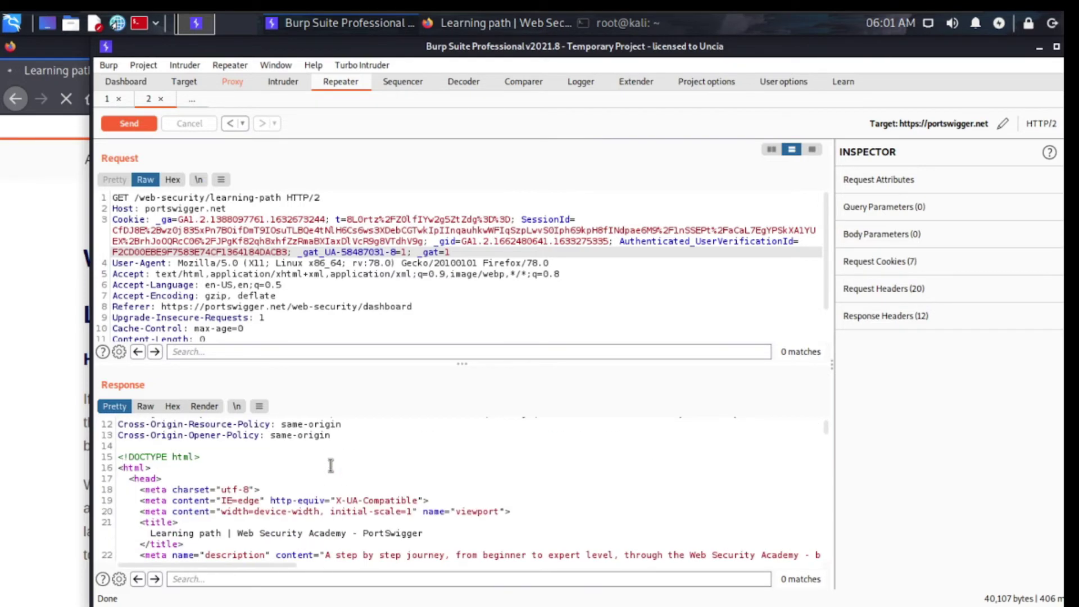
left_click(331, 465)
Copy the response's 'Show response in browser' URL
right_click(350, 457)
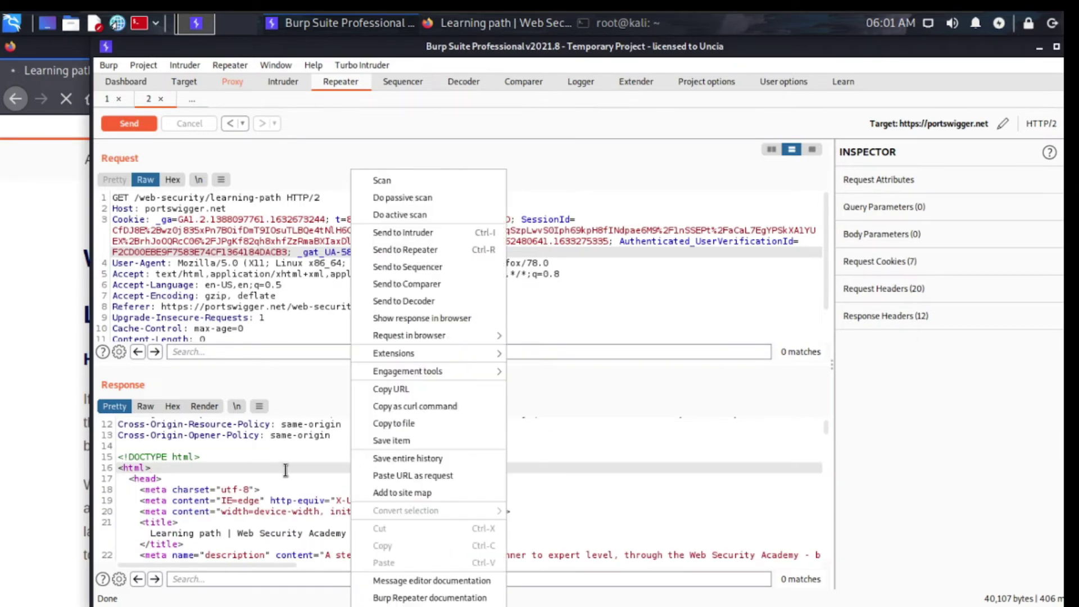
right_click(401, 481)
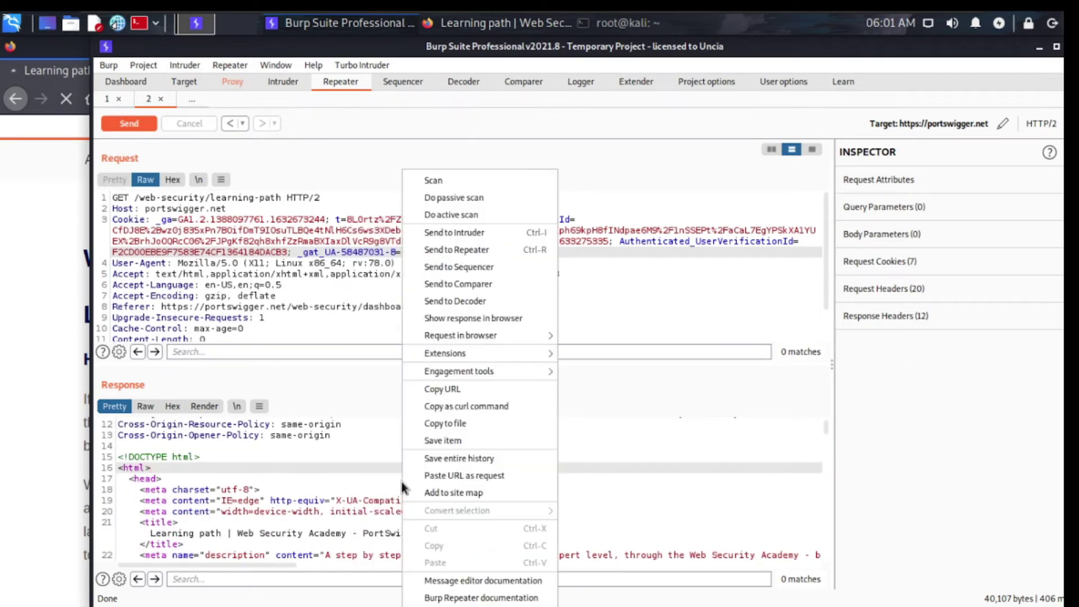
left_click(462, 318)
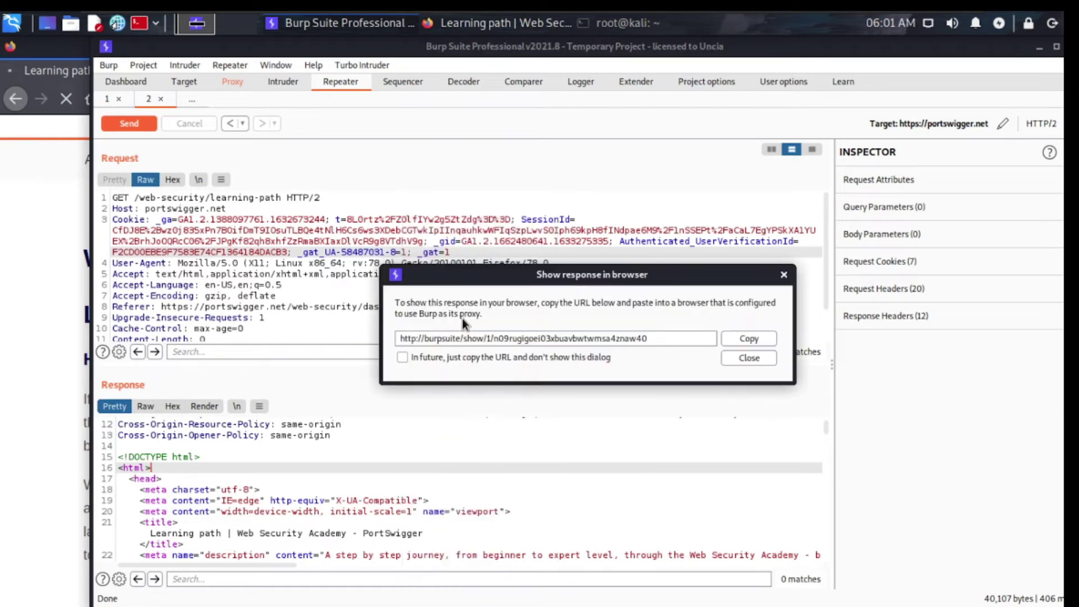
left_click(749, 338)
Turn Proxy interception off and start a new Firefox tab
left_click(236, 81)
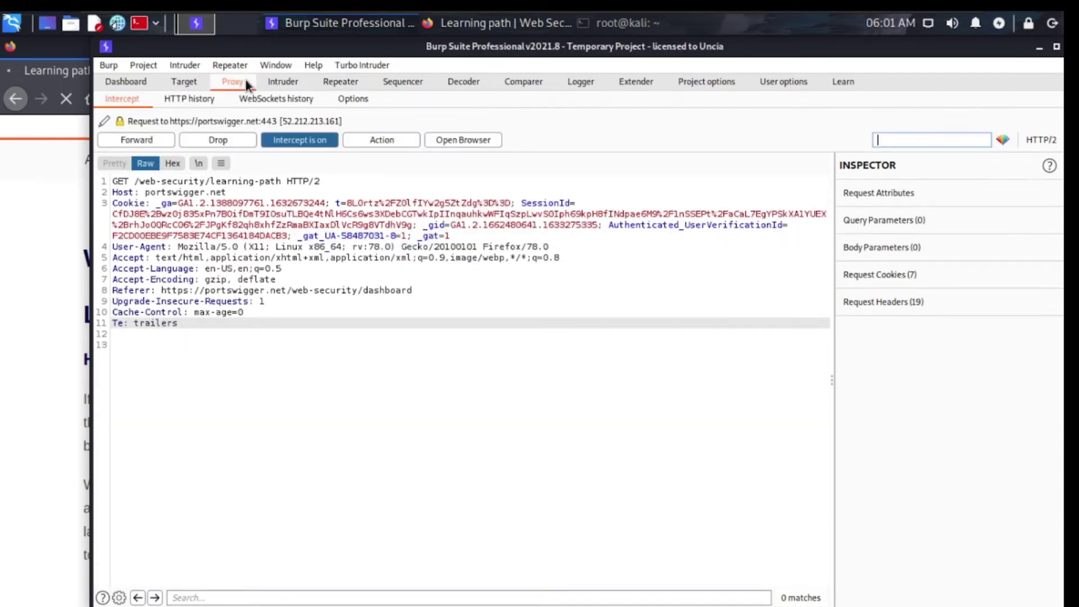
left_click(272, 139)
left_click(7, 289)
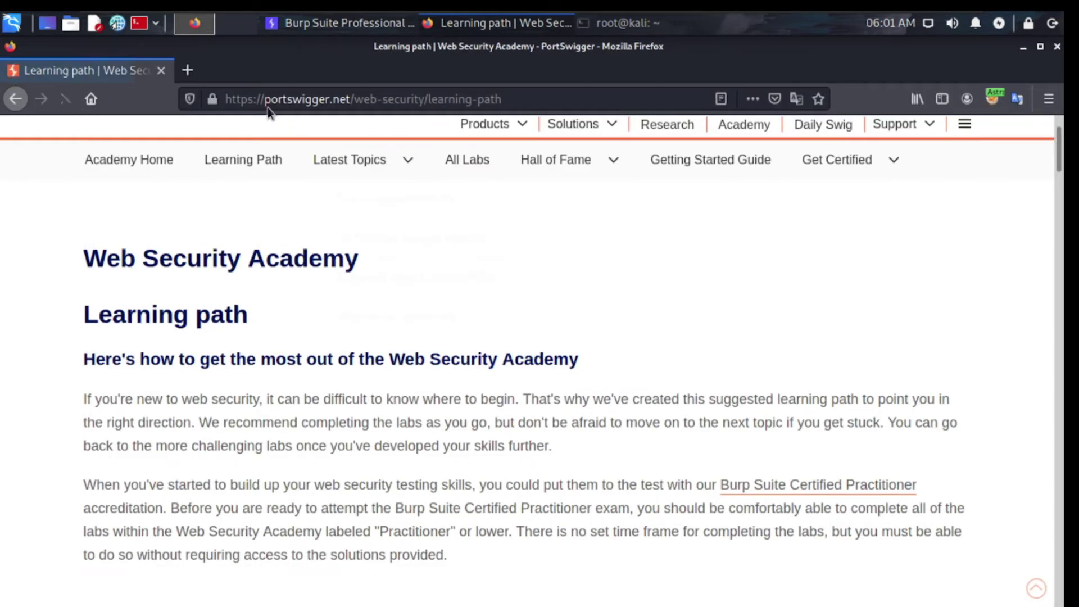
left_click(184, 72)
Load the copied show-response URL to render the Learning path page, then close that tab
key("ctrl+v")
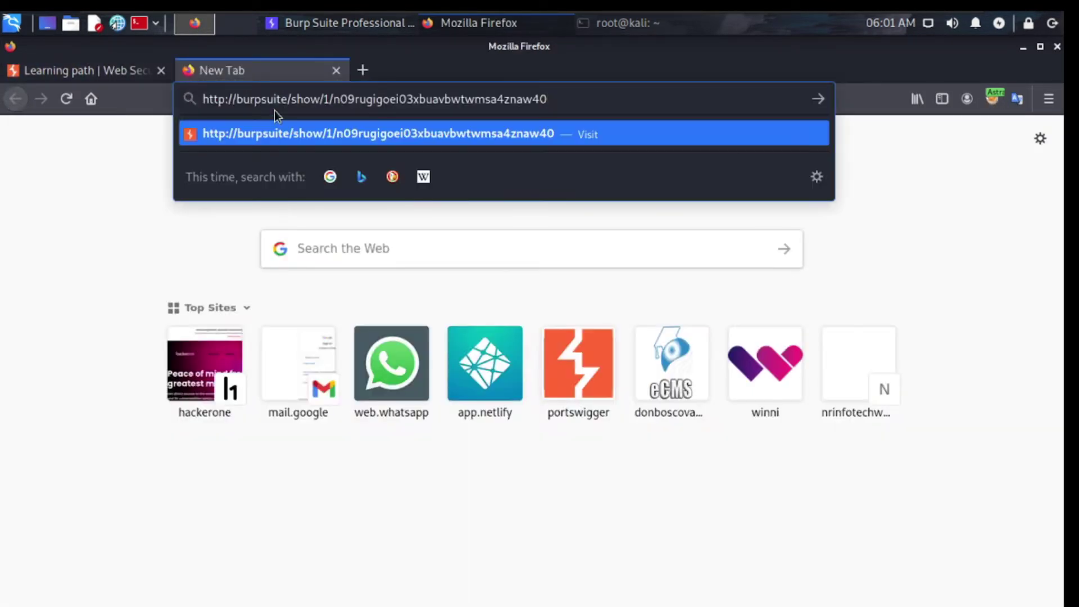
key("Return")
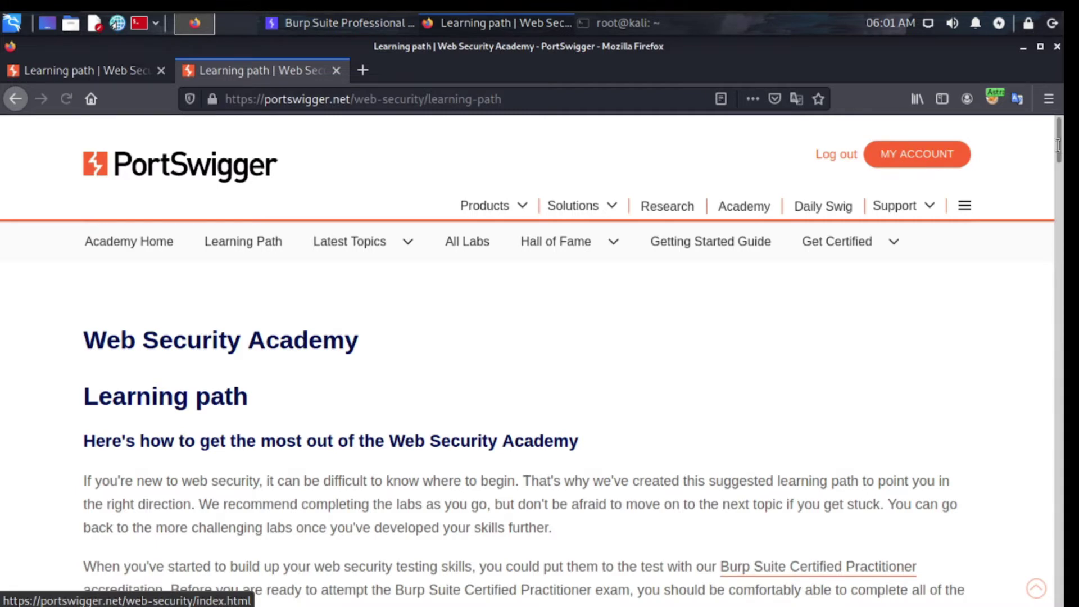
left_click_drag(1058, 145, 1047, 126)
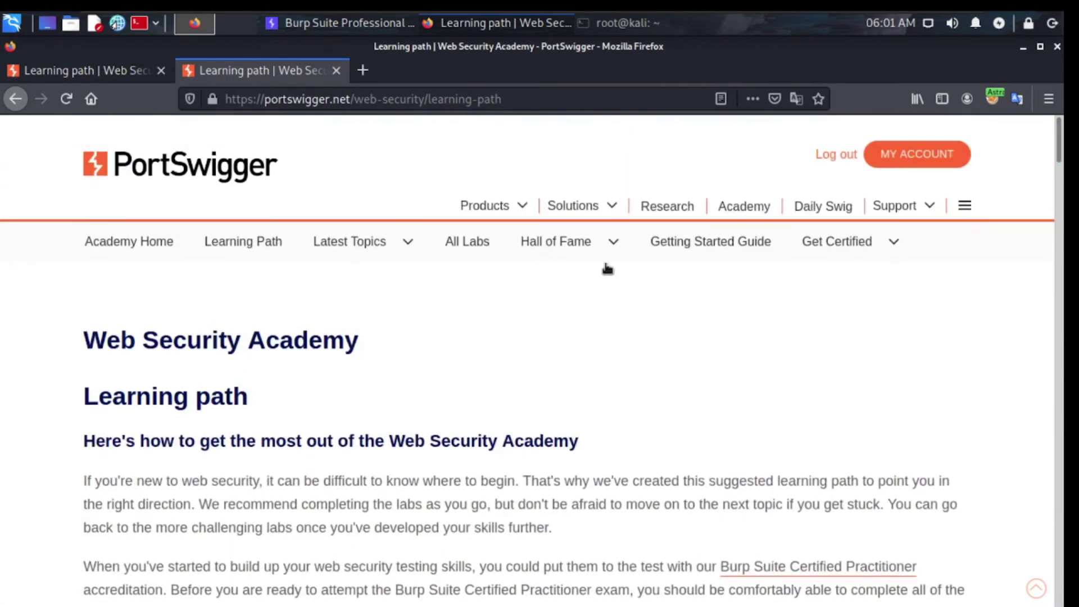
left_click(337, 70)
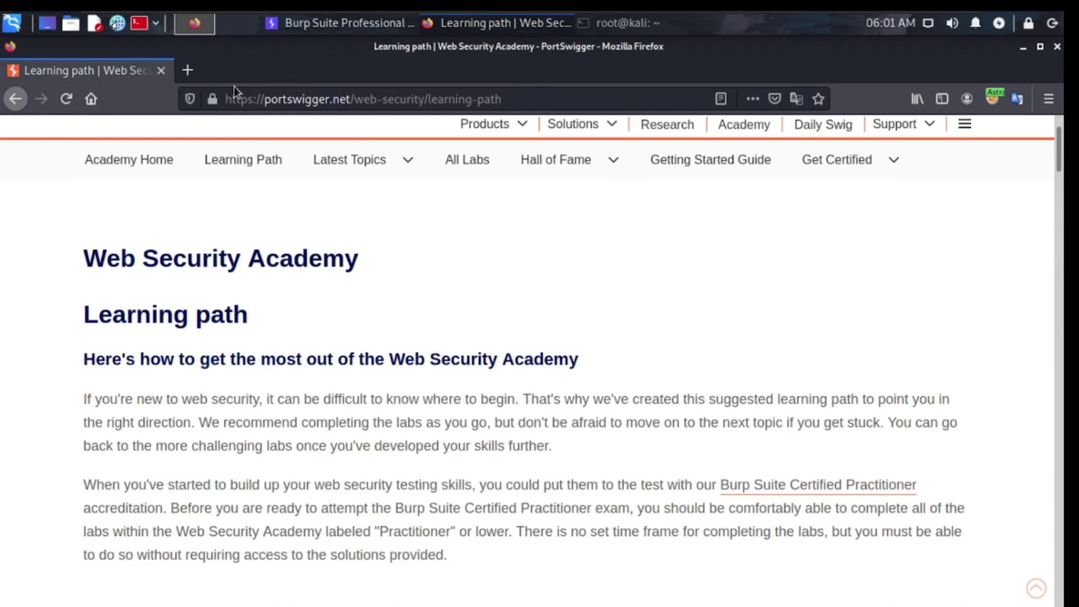
left_click(315, 21)
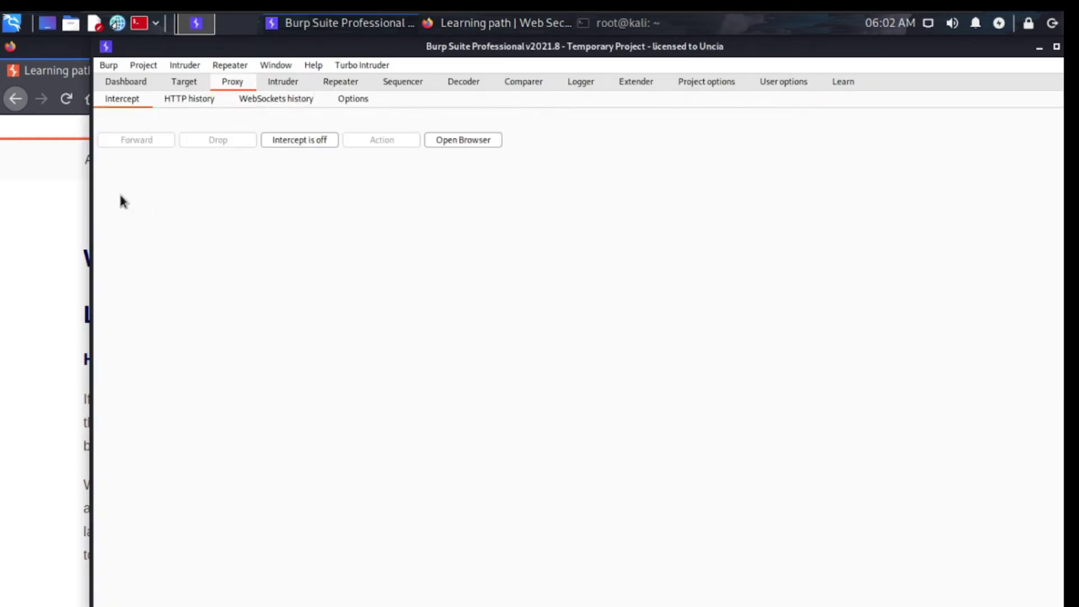
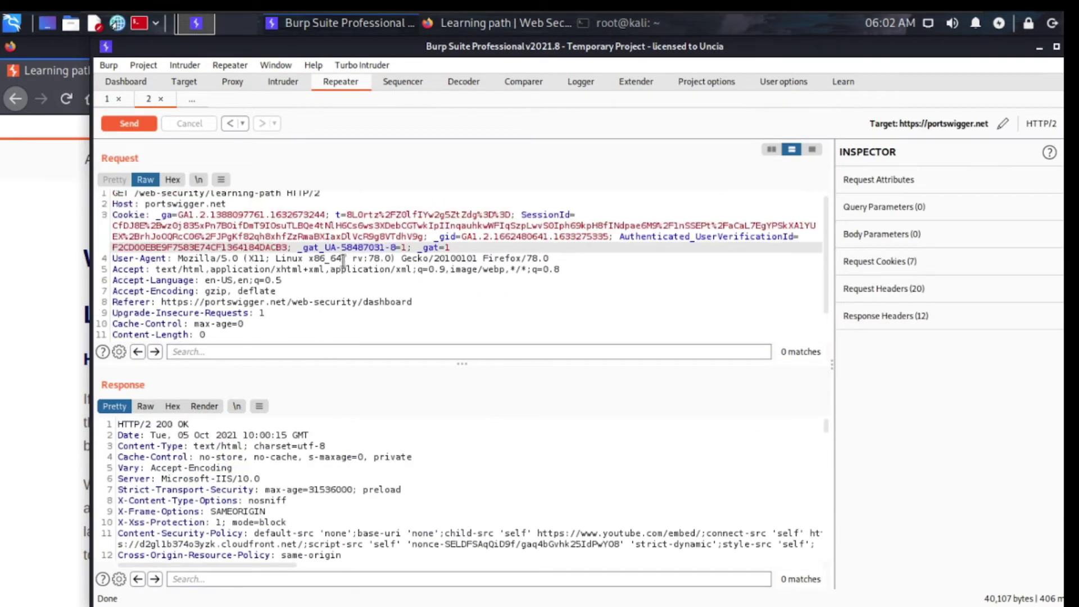
Show and hide the request's attribute details, then switch to the Proxy view
left_click(976, 183)
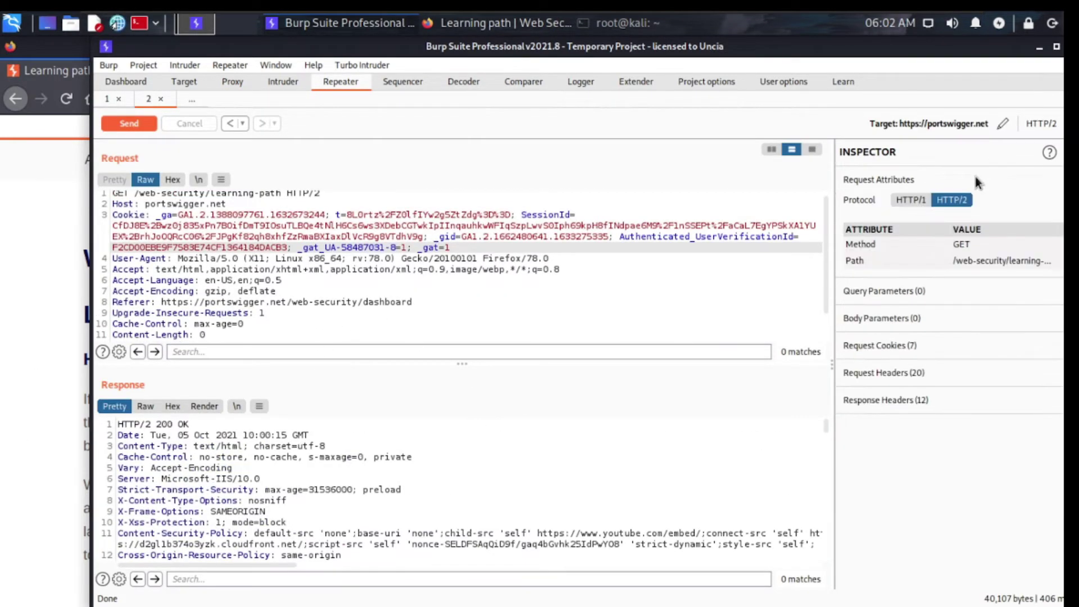
left_click(983, 181)
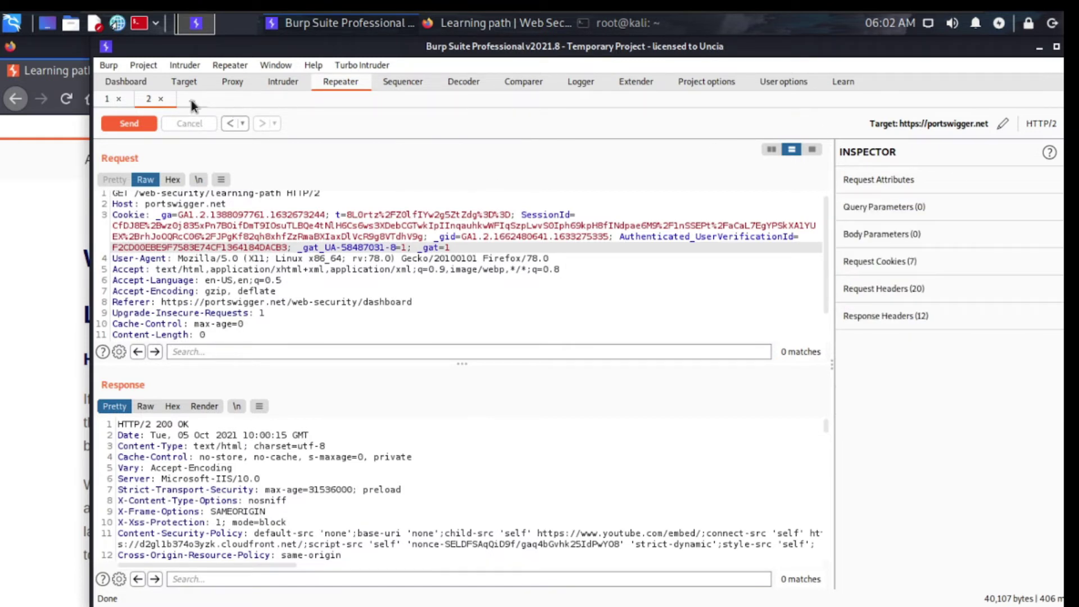
left_click(231, 83)
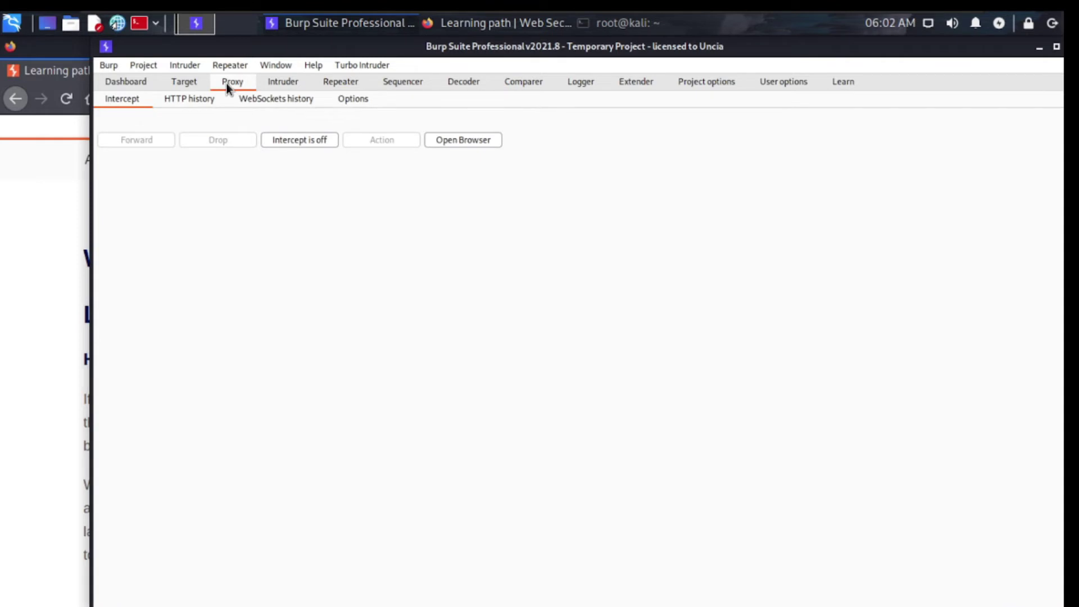
left_click(332, 82)
left_click(231, 82)
Open the Target site map and briefly check the Learning path page in Firefox
left_click(186, 82)
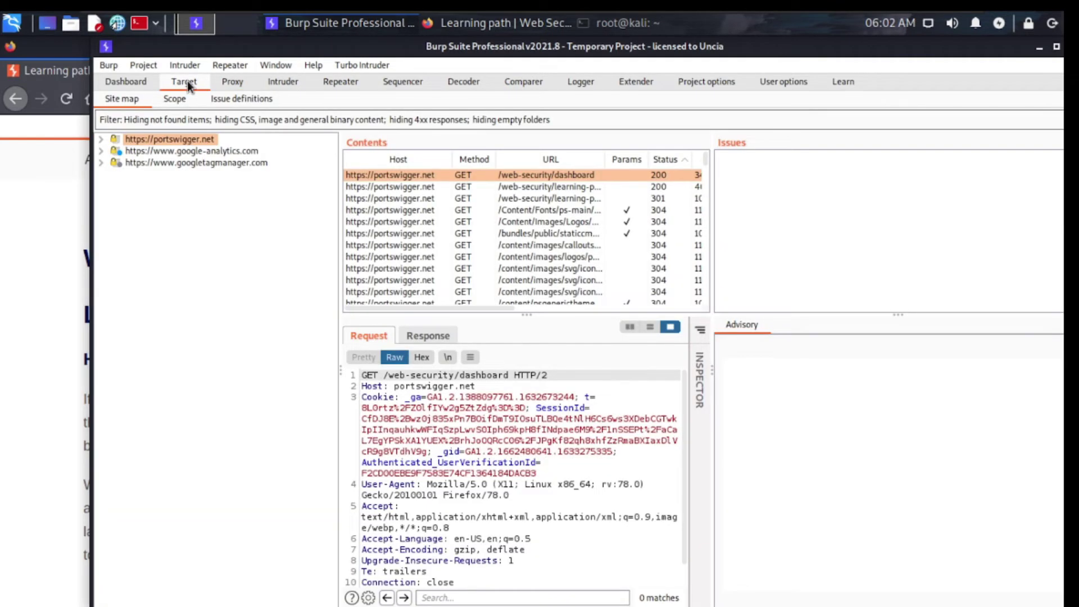
left_click(35, 236)
scroll(242, 168, "up", 3)
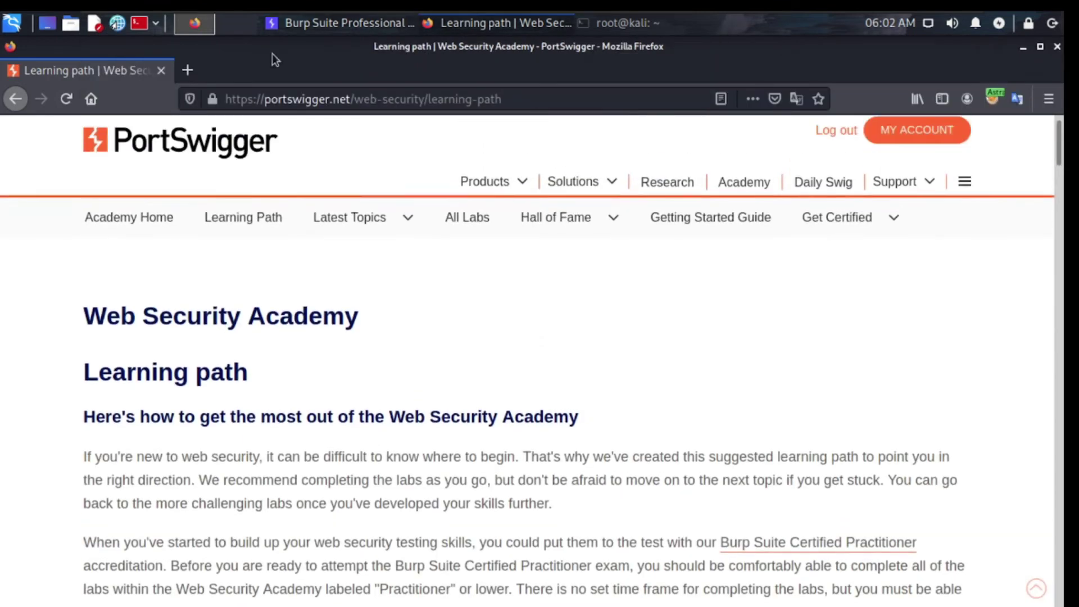
left_click(290, 25)
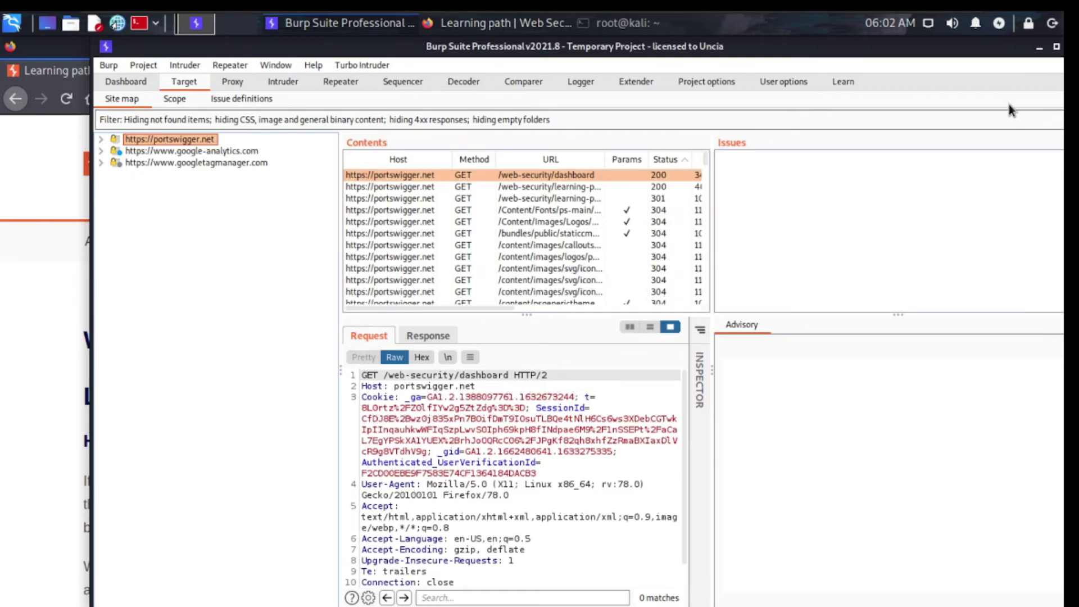
Restore and reposition the Burp window, then expand and collapse the portswigger.net tree
left_click_drag(956, 47, 933, 145)
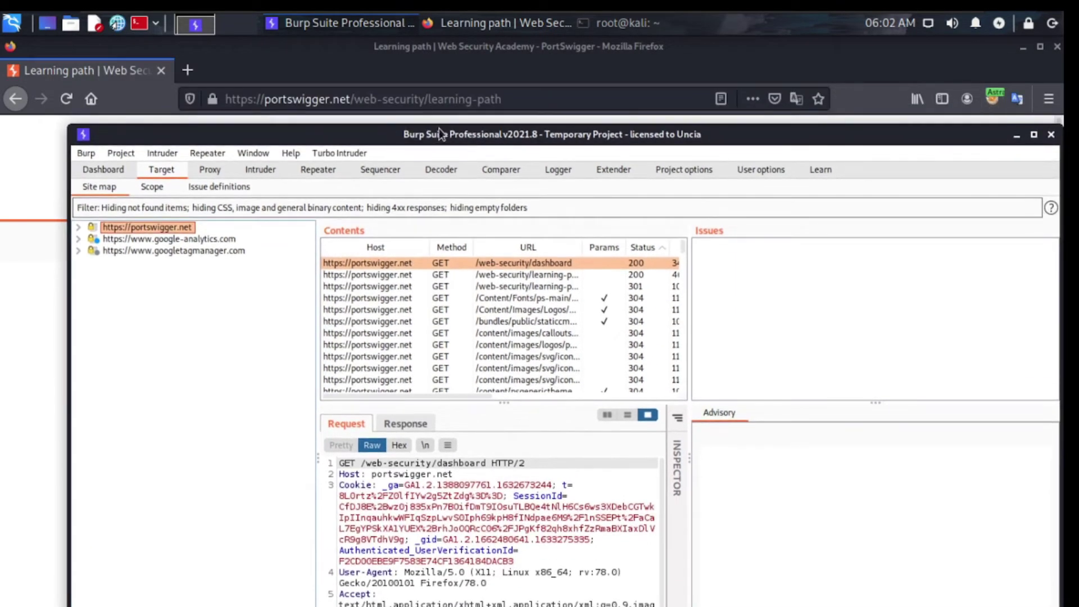
left_click_drag(444, 134, 422, 43)
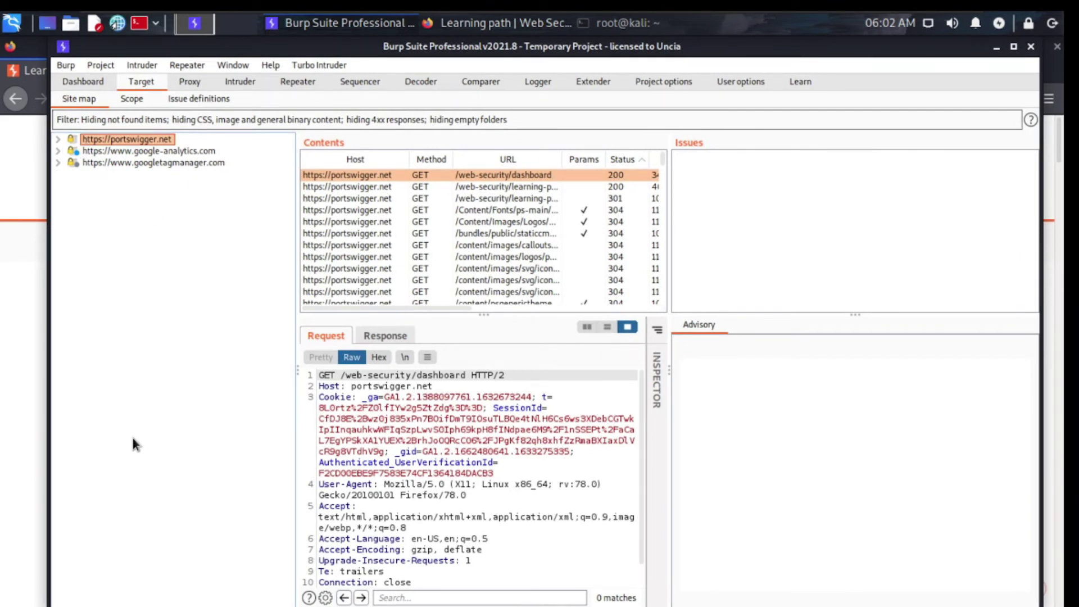
double_click(128, 142)
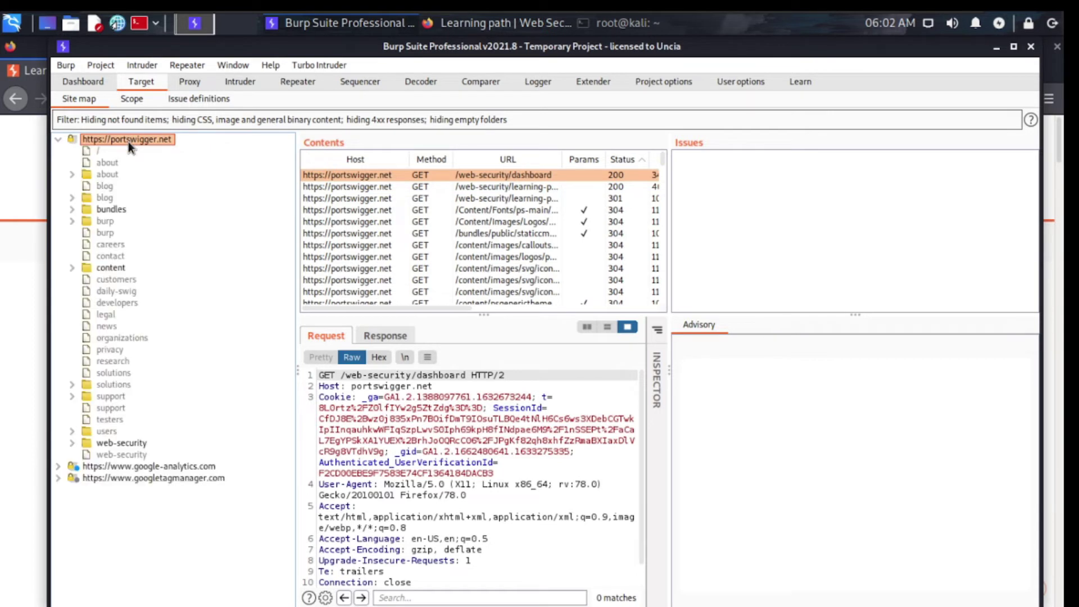
double_click(129, 142)
Add portswigger.net to the target scope with out-of-scope proxy logging turned off
right_click(131, 139)
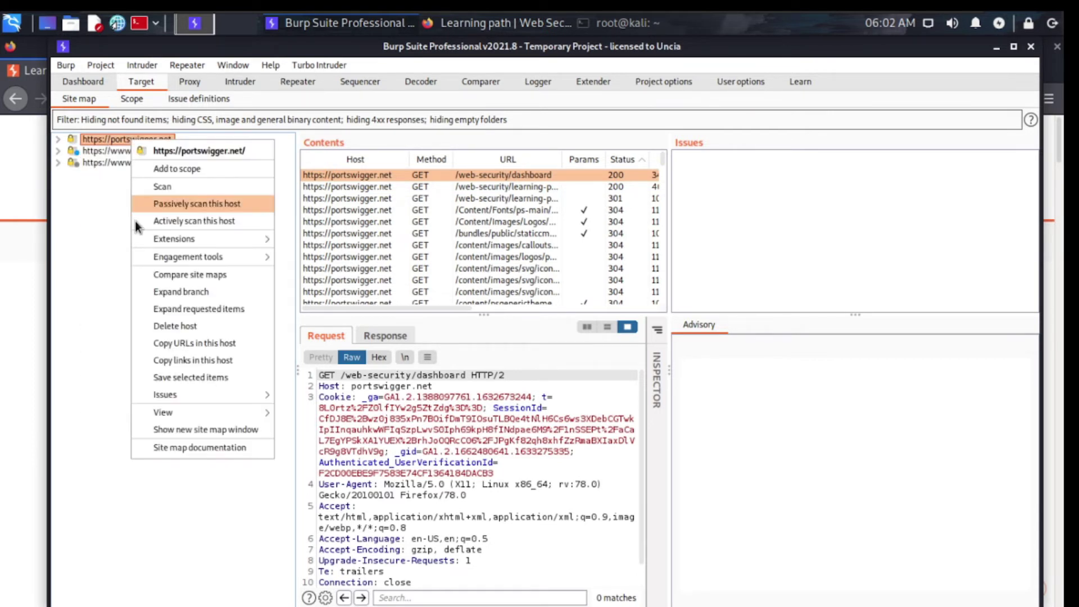
left_click(178, 172)
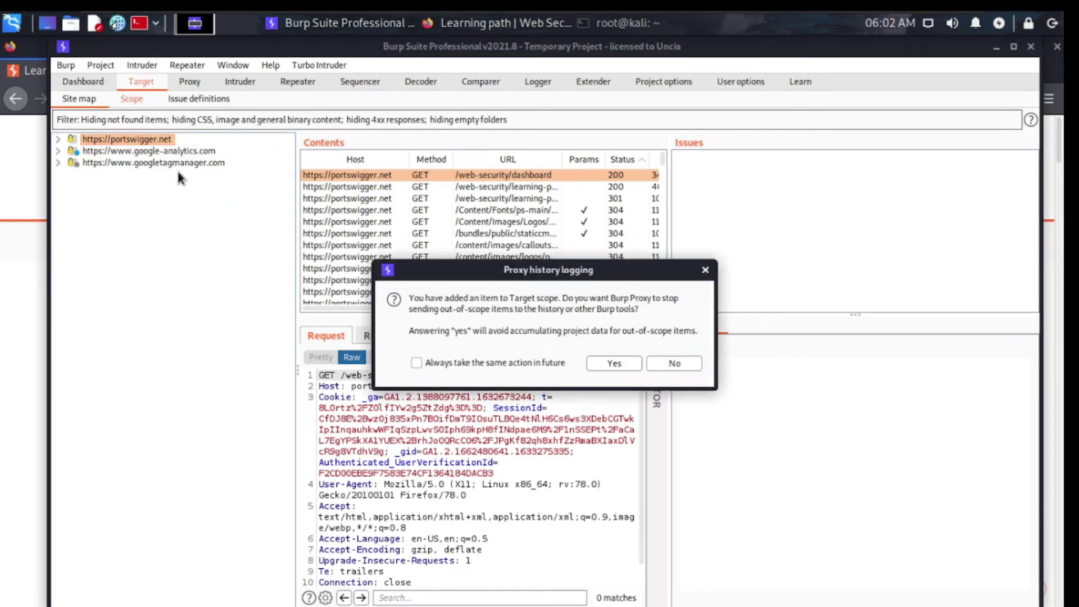
left_click(615, 360)
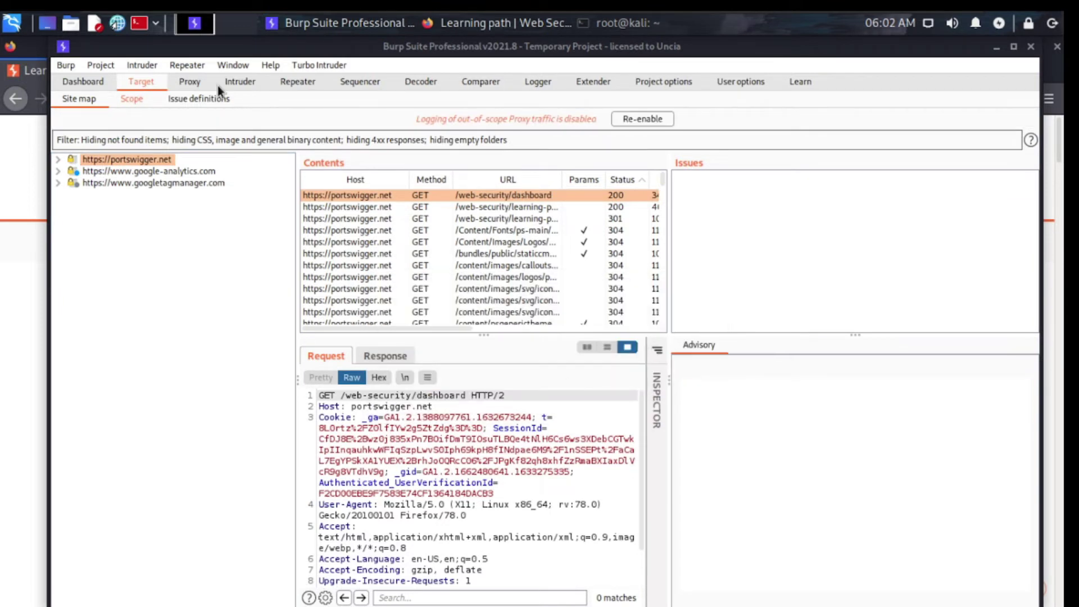
left_click(130, 100)
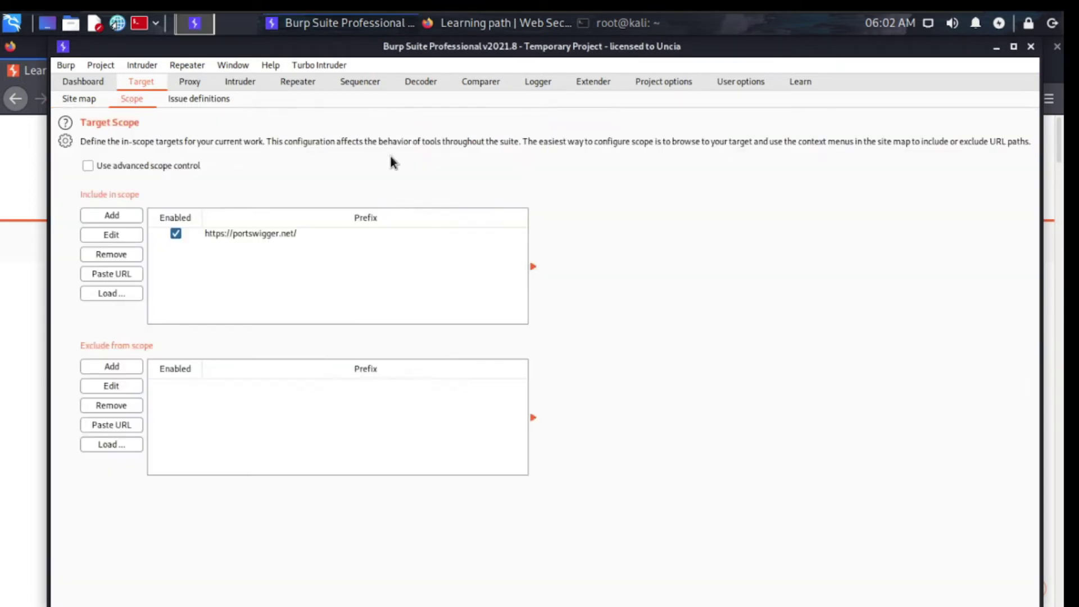
Select the portswigger.net scope entry and look over the Issue definitions list
left_click(264, 233)
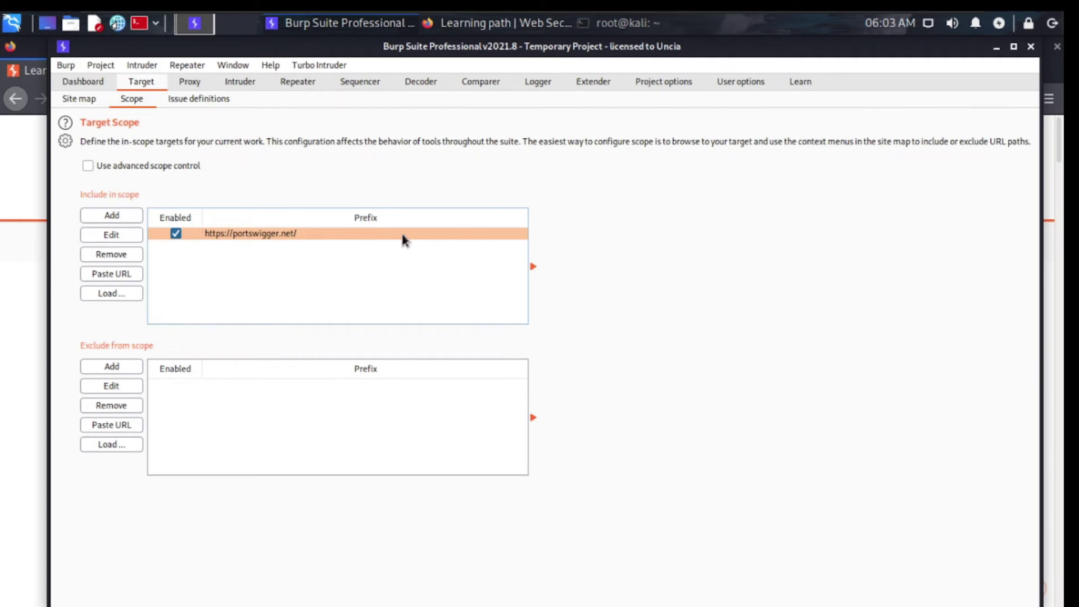
left_click(187, 102)
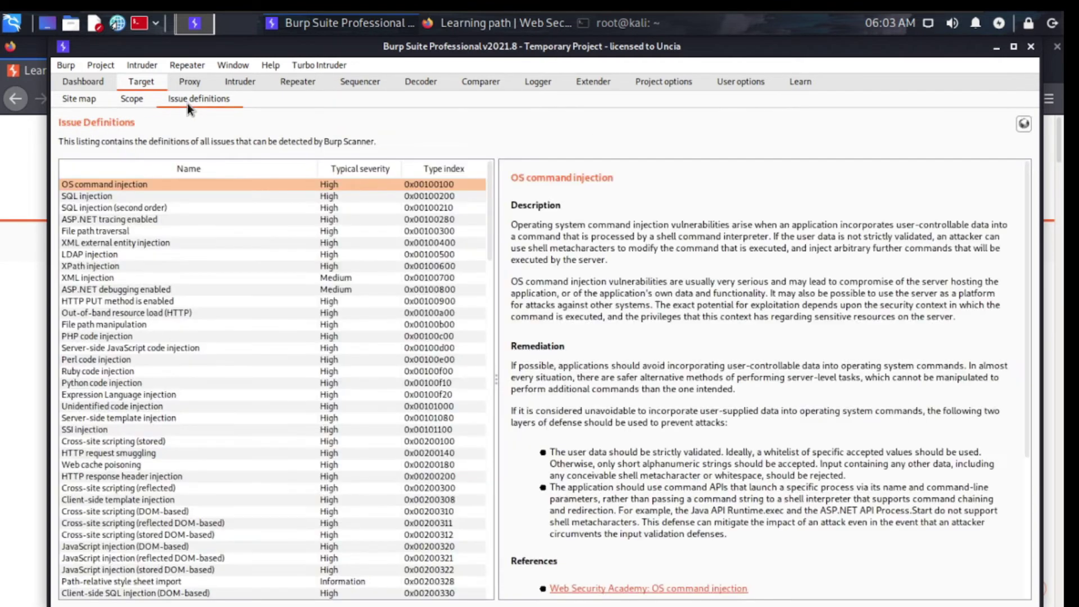
left_click(131, 102)
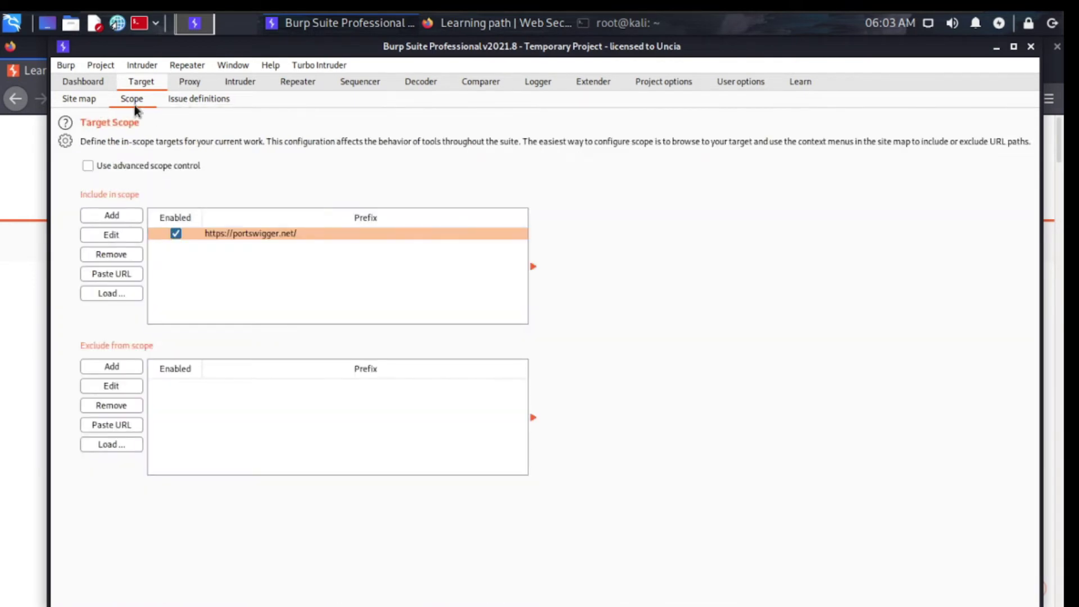
Return to the Site map and show portswigger.net's Extensions > Turbo Intruder options
left_click(84, 99)
left_click(134, 99)
left_click(95, 100)
right_click(143, 161)
mouse_move(216, 262)
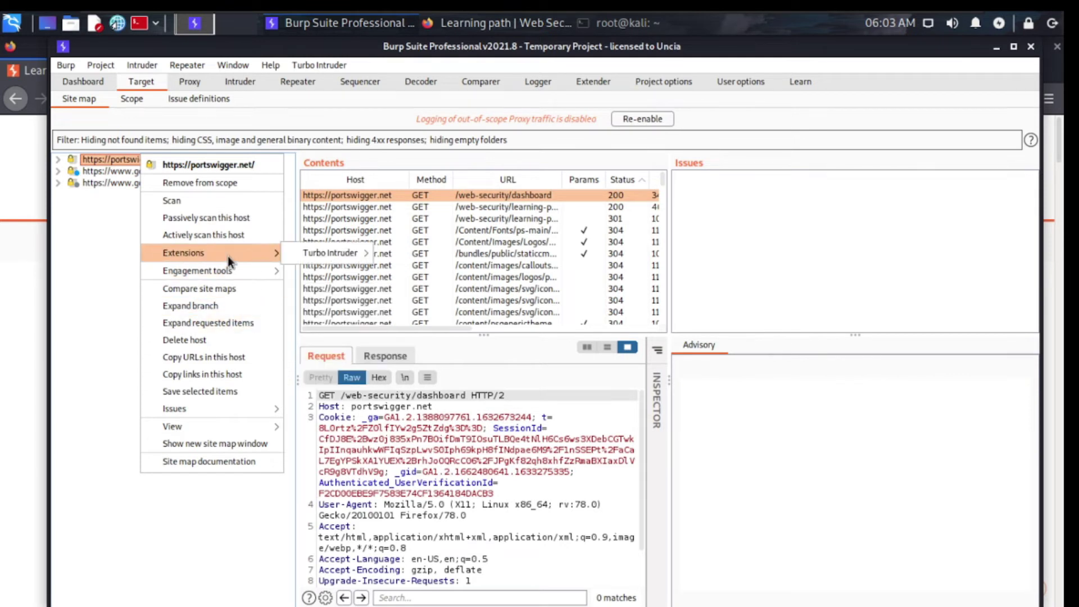
Send the portswigger.net request to Turbo Intruder and view the Intruder tab
mouse_move(313, 248)
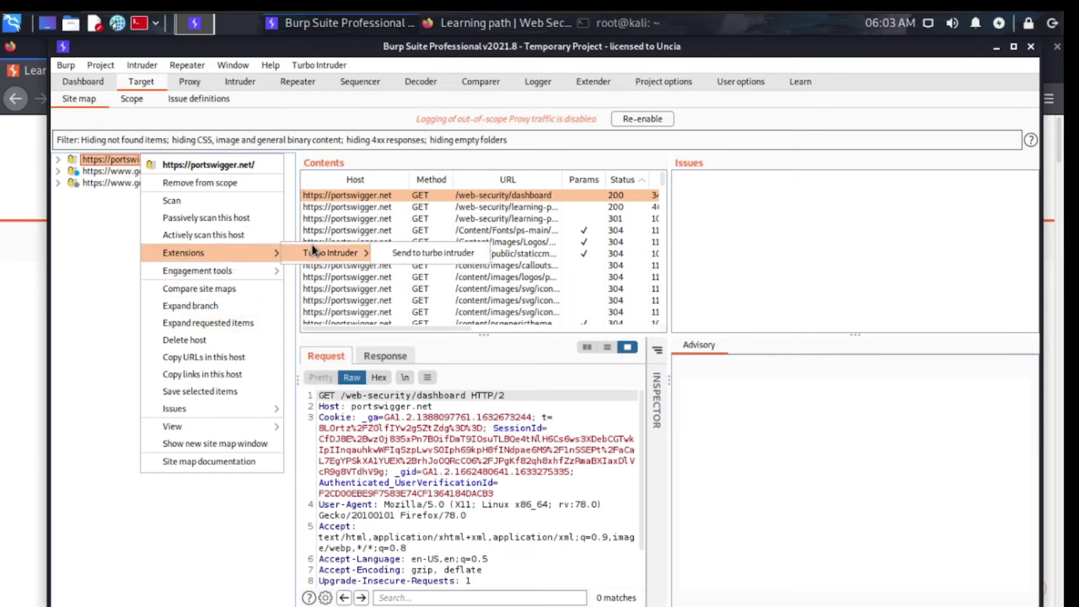
left_click(430, 251)
left_click(250, 85)
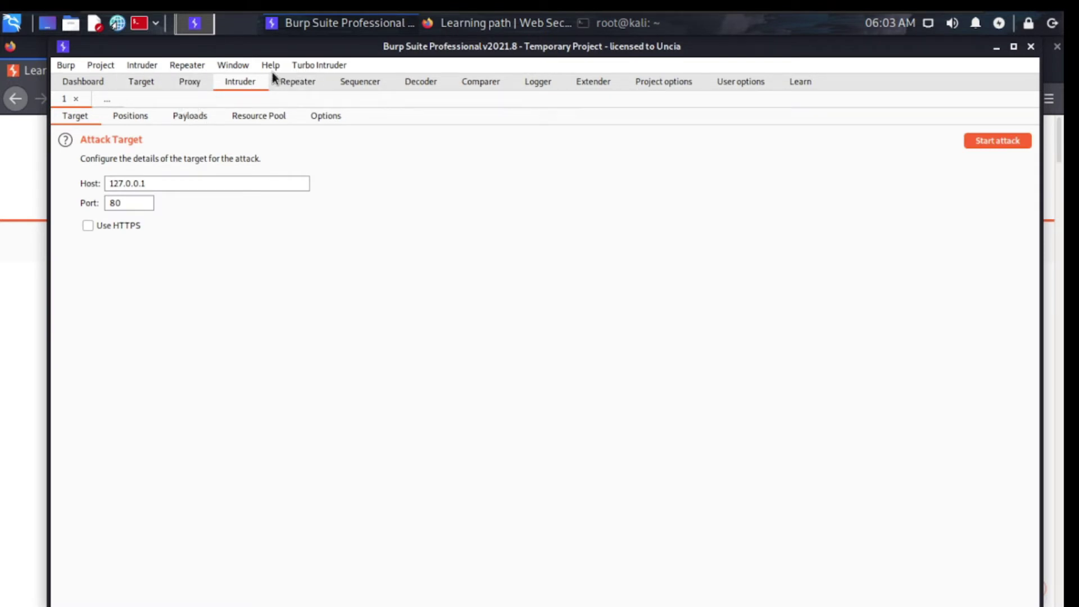
Switch between the Proxy and Target tabs, finishing on the Proxy view
left_click(180, 82)
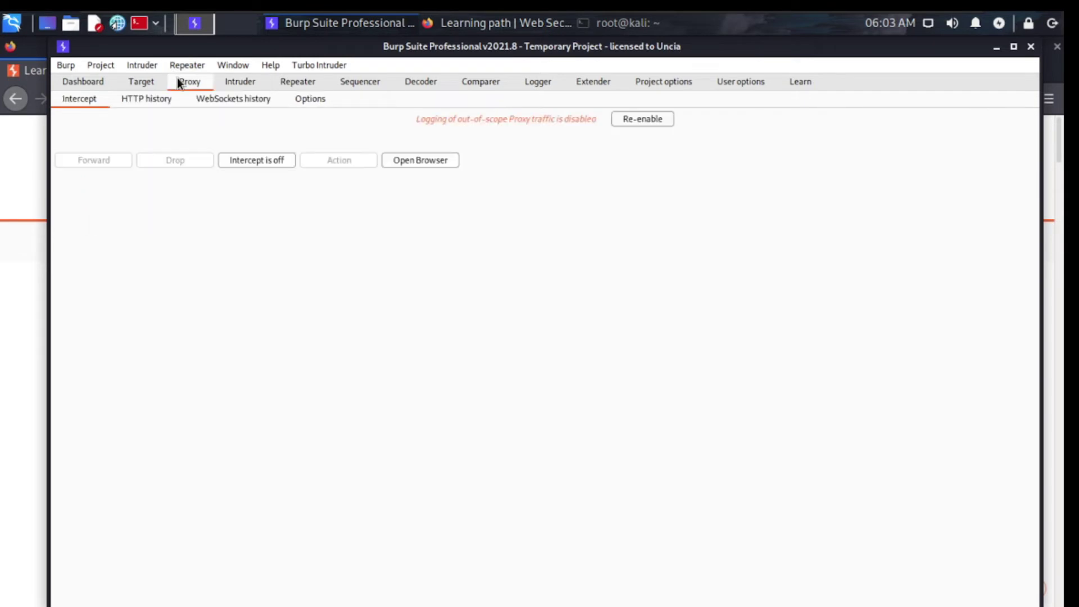
left_click(139, 84)
left_click(188, 83)
left_click(141, 83)
left_click(194, 84)
Open the Proxy HTTP history listing the captured portswigger.net and Google Analytics requests
left_click(145, 100)
scroll(242, 255, "down", 3)
scroll(242, 255, "up", 3)
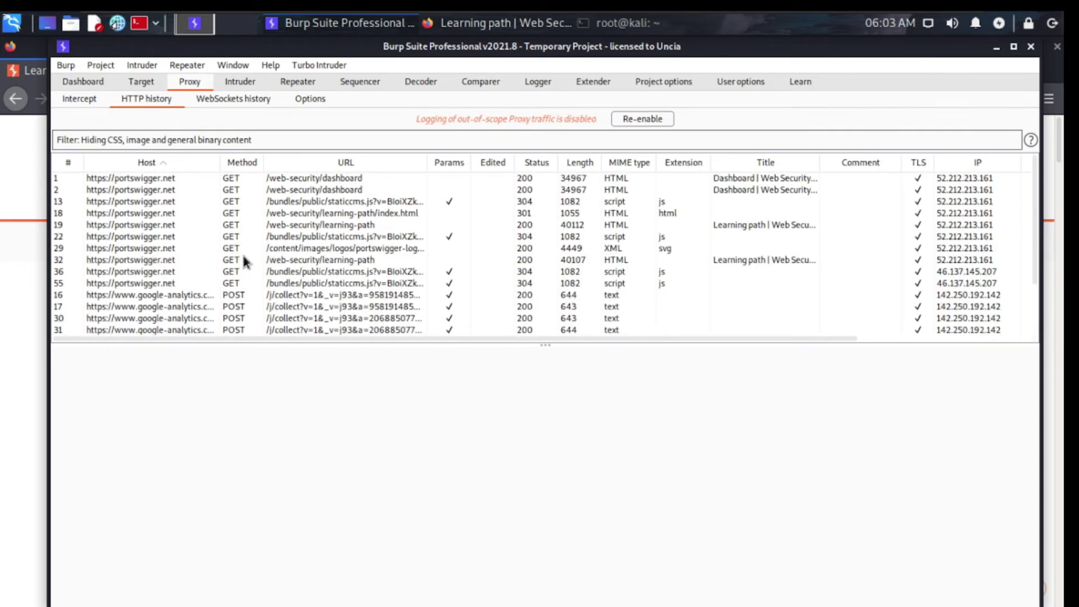
left_click(81, 101)
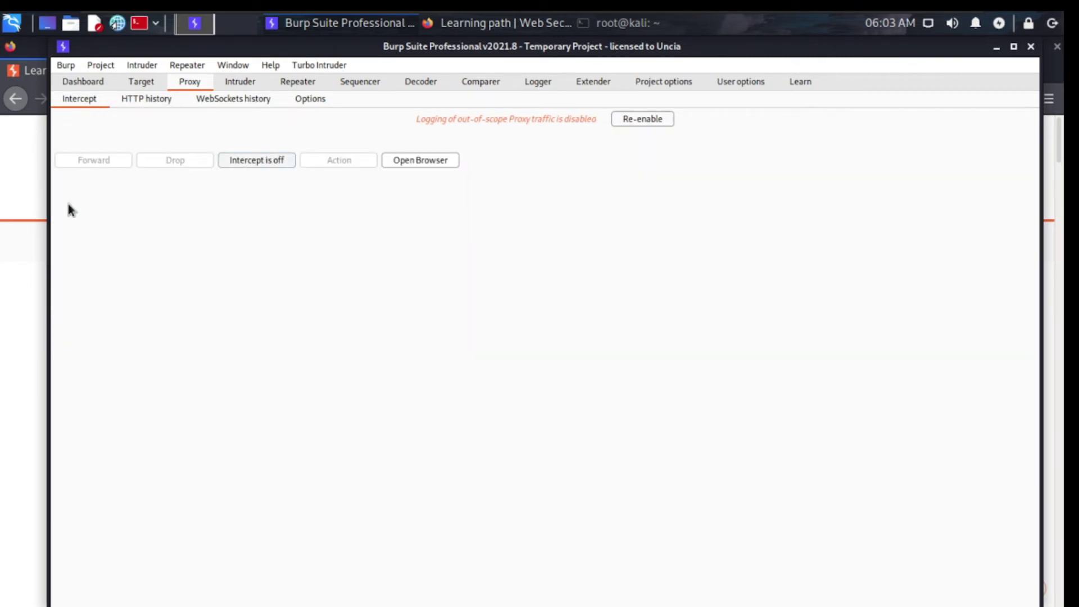
left_click(147, 104)
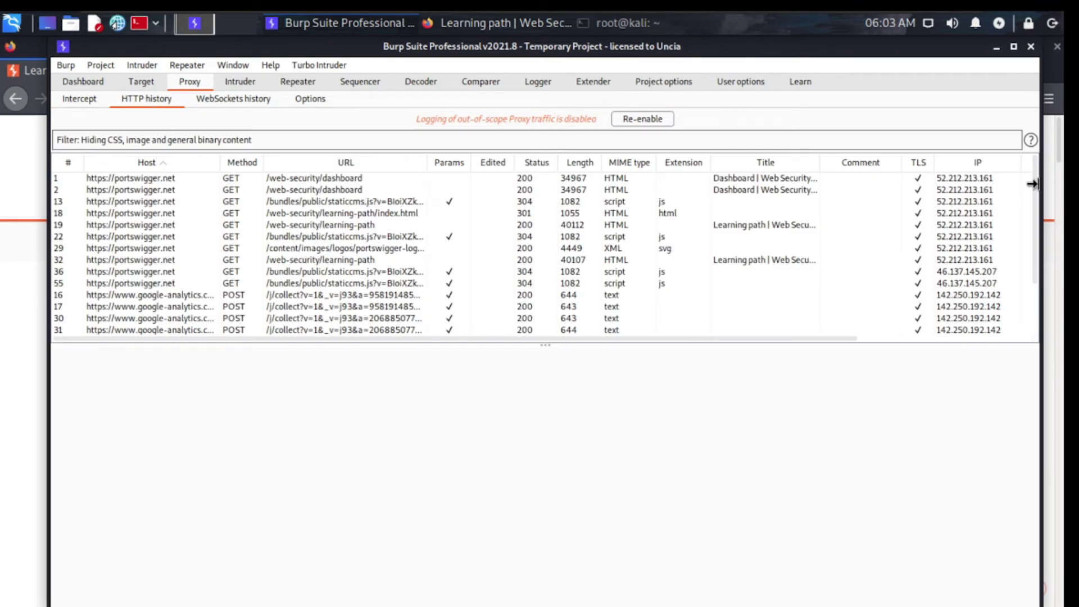
scroll(1034, 177, "down", 2)
scroll(1029, 219, "up", 2)
Scroll the history to the end and view the google-analytics POST /j/collect request and response
left_click(44, 242)
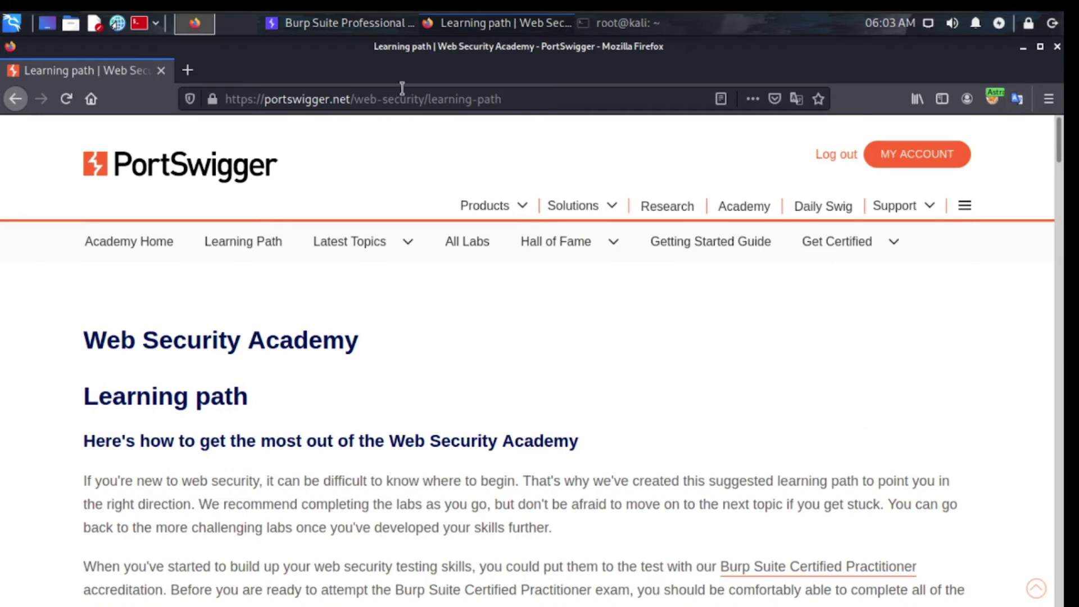
left_click(350, 26)
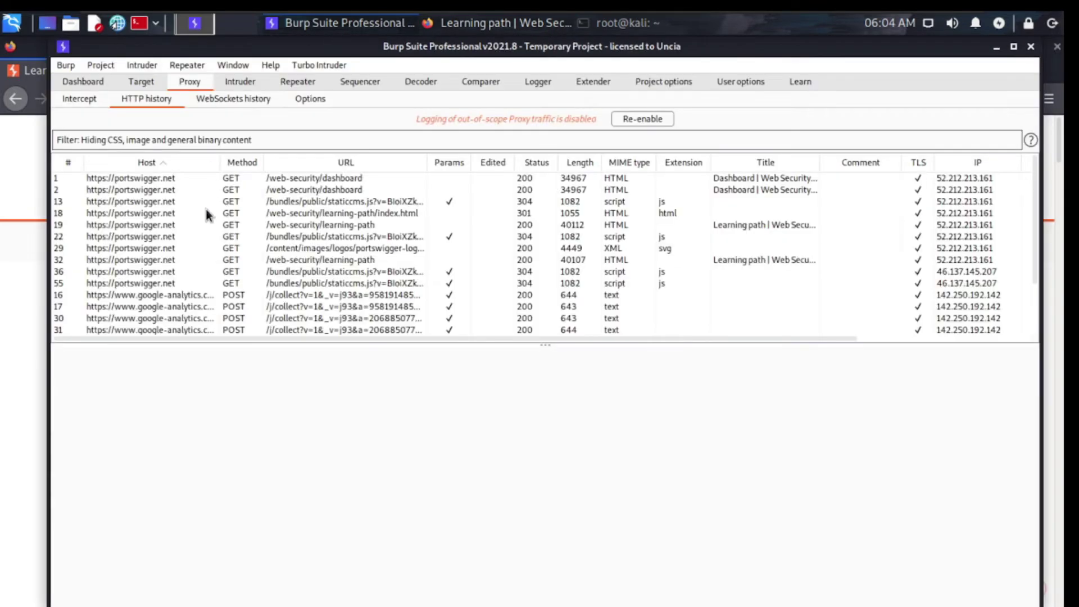
left_click_drag(1033, 201, 1043, 300)
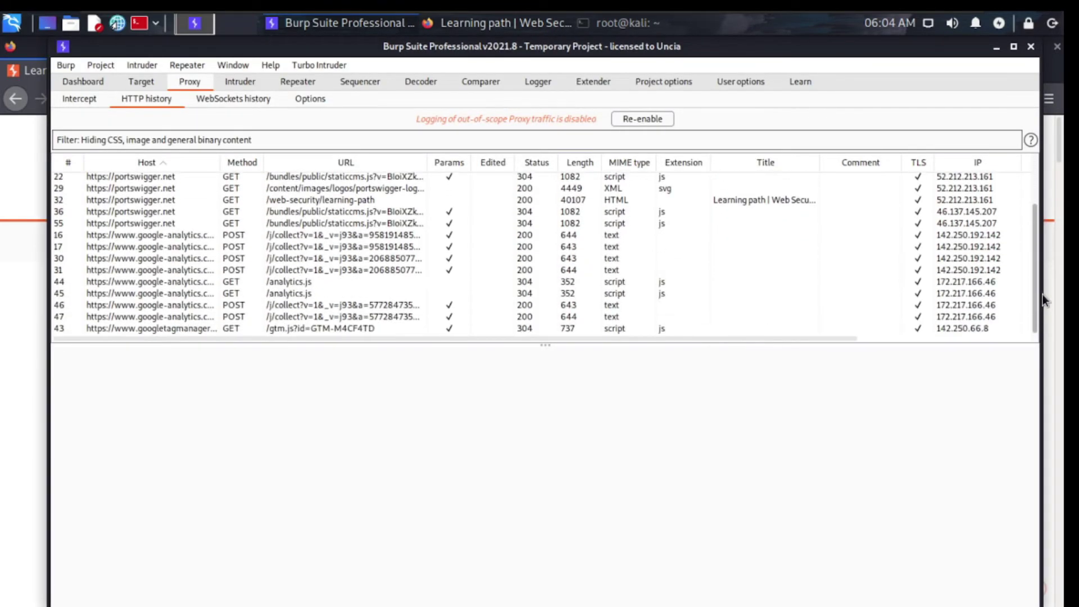
left_click_drag(1040, 257, 1034, 298)
scroll(190, 309, "up", 3)
scroll(205, 216, "down", 3)
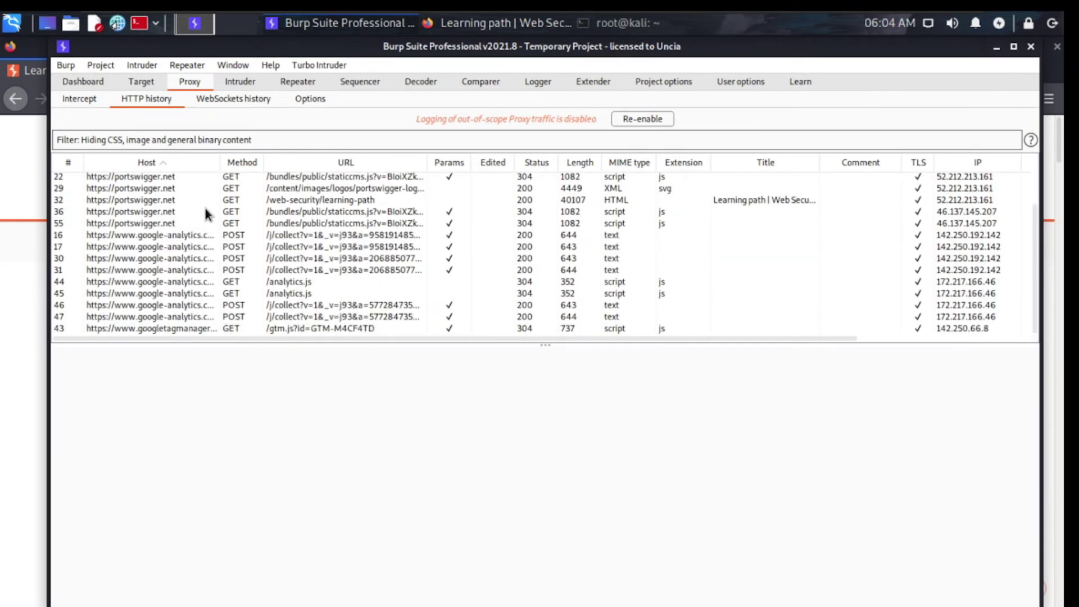
left_click(227, 309)
scroll(237, 211, "up", 3)
scroll(236, 234, "down", 3)
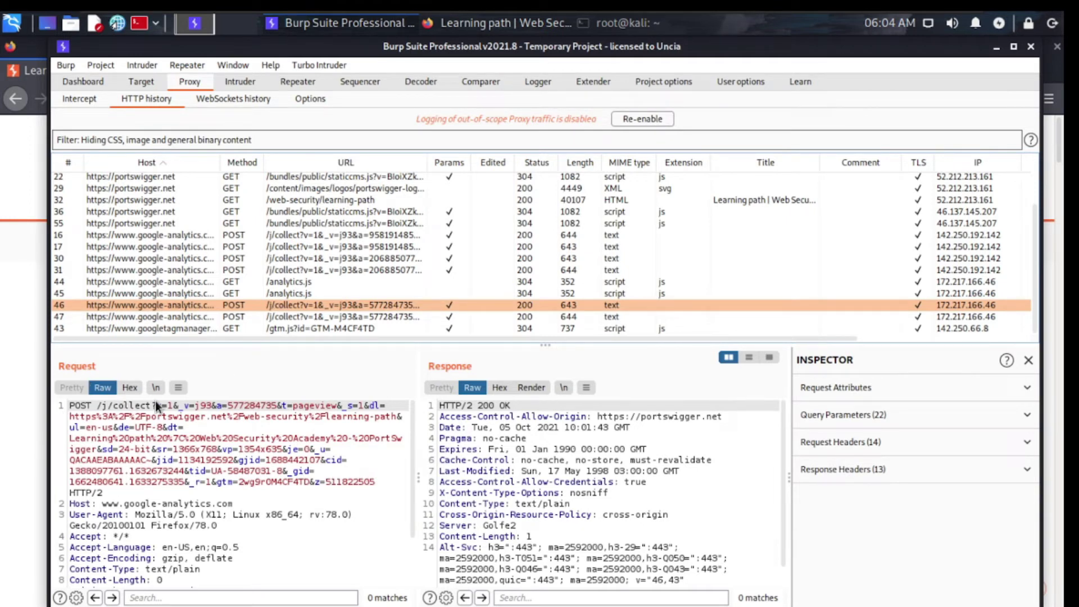
Browse history requests 31, 30 and 16 with their context menus, then open Intruder's Target settings
scroll(485, 461, "down", 1)
left_click_drag(312, 329, 318, 270)
right_click(229, 248)
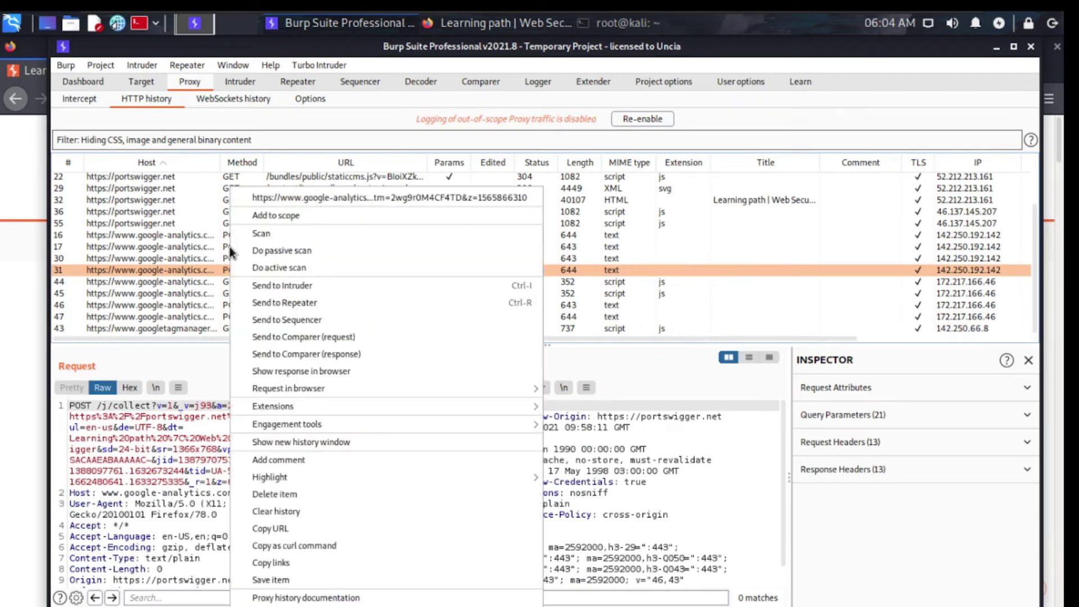
left_click(201, 260)
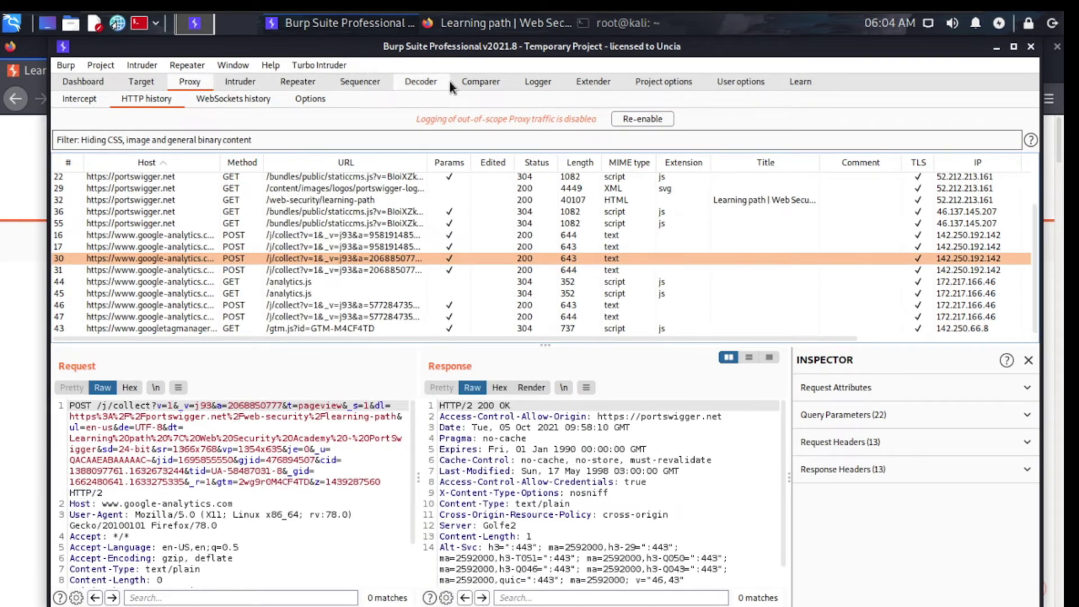
right_click(279, 212)
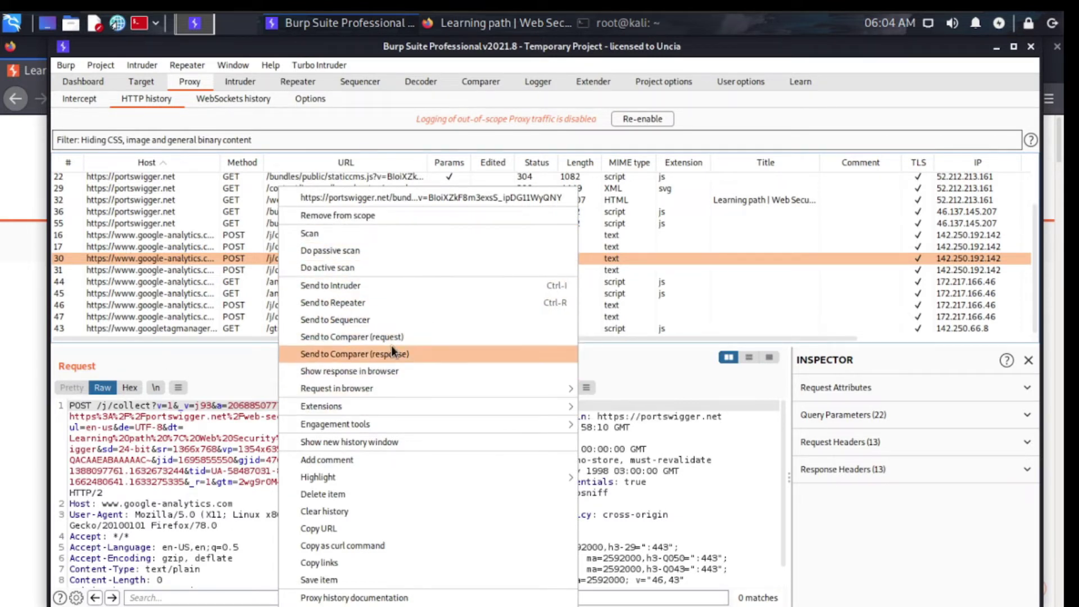
left_click(164, 238)
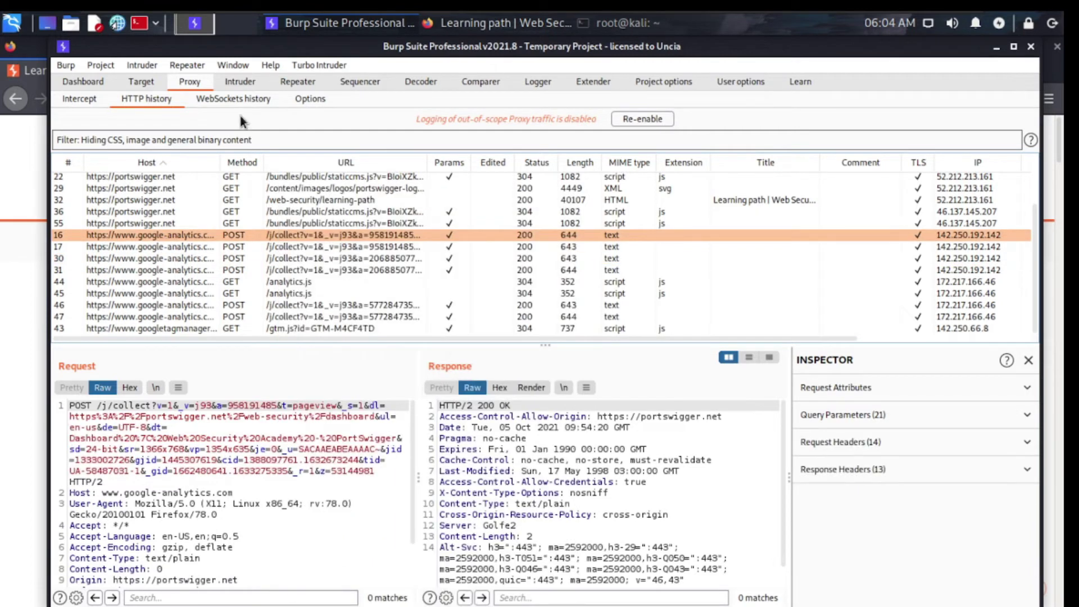
left_click(240, 81)
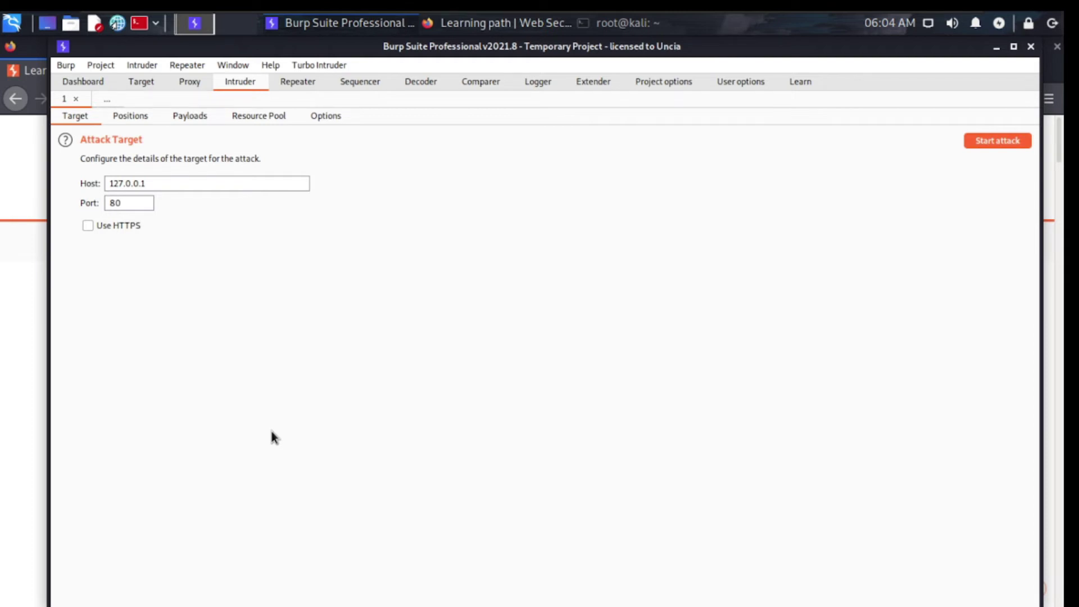
Check the existing attack's payload positions, then return to the Proxy HTTP history
left_click(144, 118)
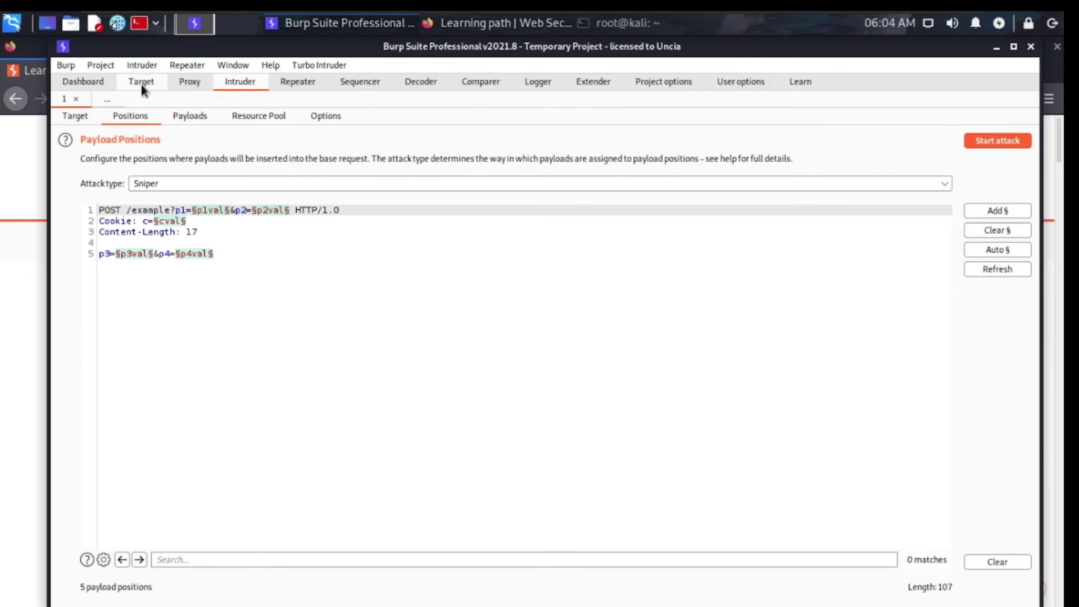
left_click(189, 81)
left_click(80, 99)
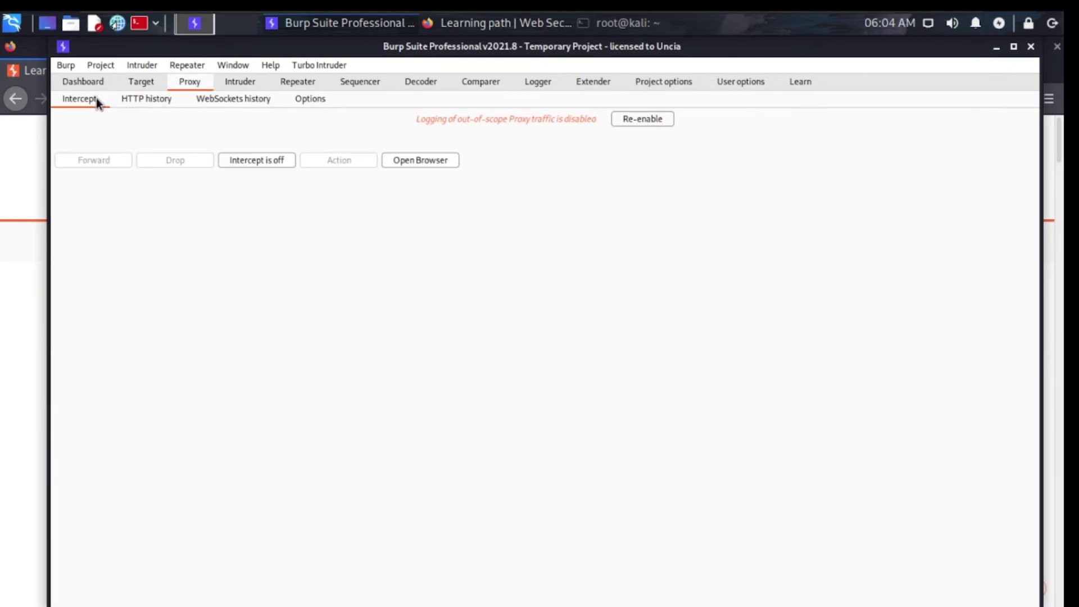
left_click(146, 99)
Send the staticcms.js GET request (row 55) to Intruder and view its 8 payload positions
left_click(177, 223)
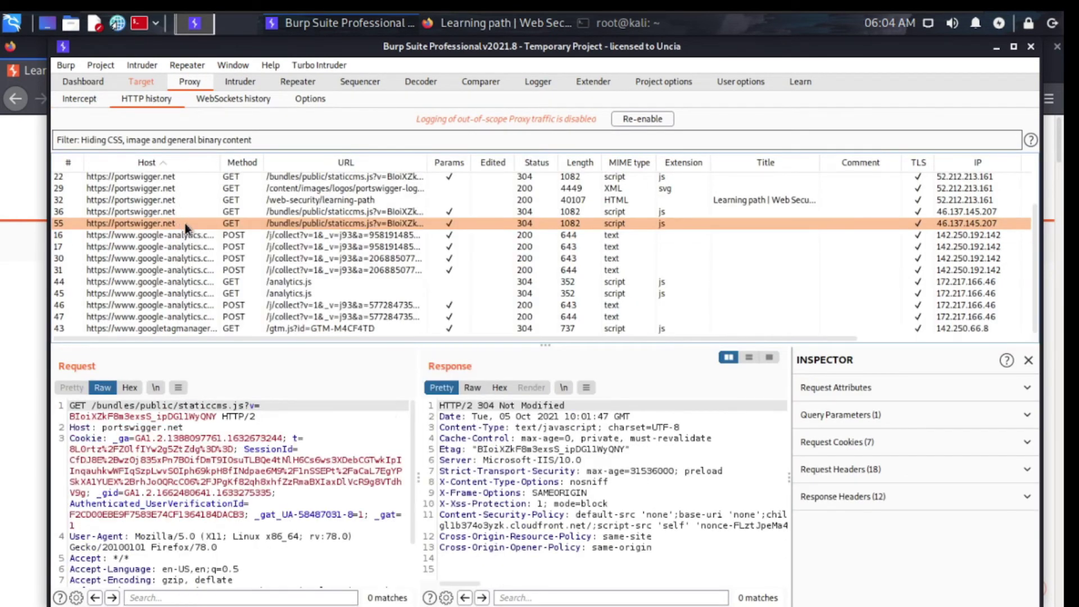
right_click(249, 225)
left_click(312, 286)
left_click(247, 82)
left_click(130, 115)
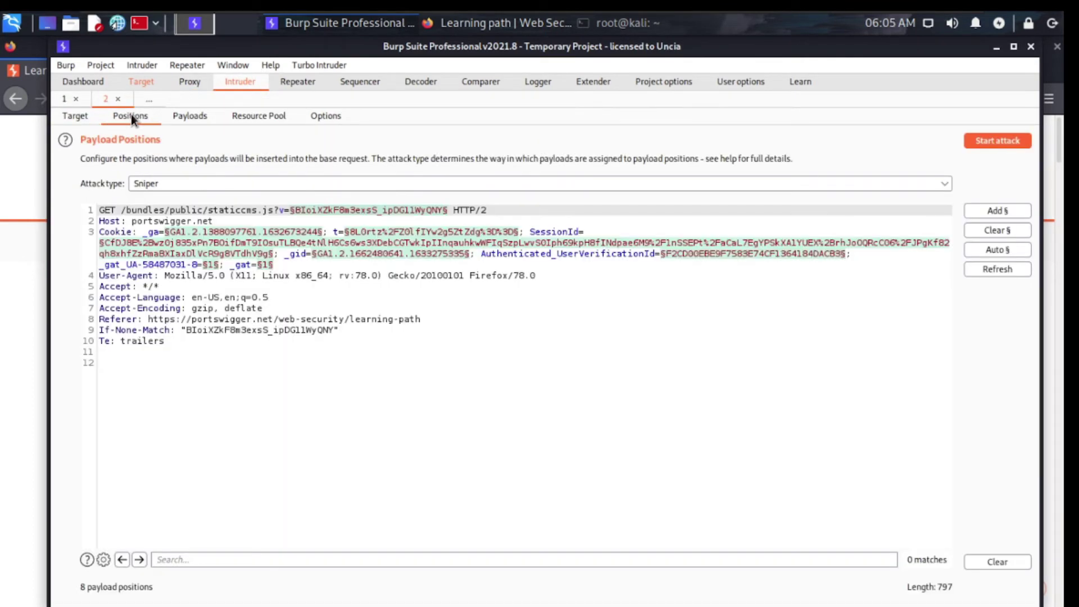
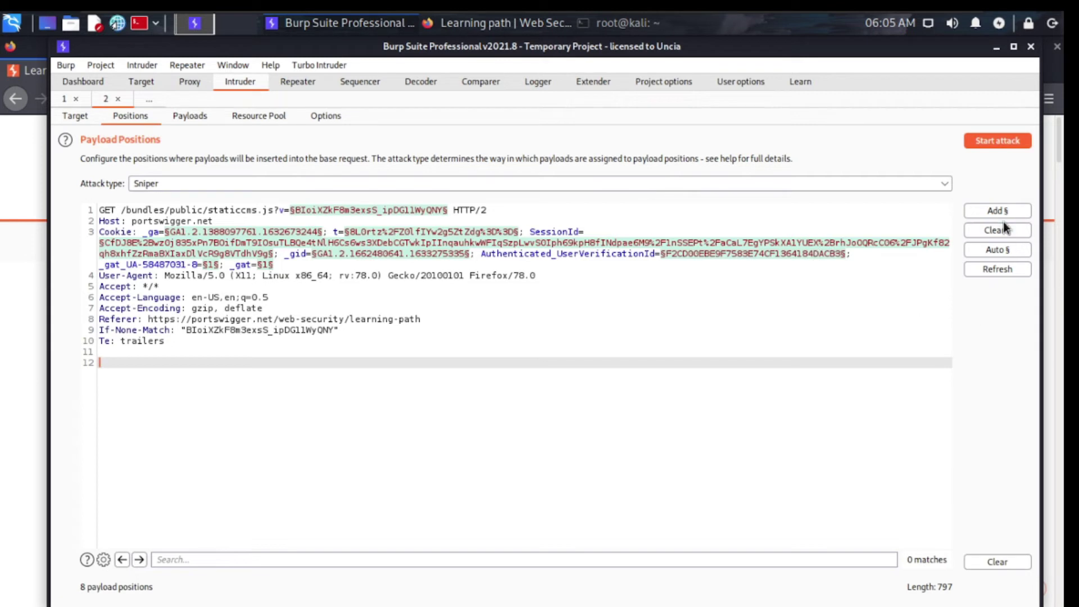
Clear every § marker from the /bundles/public/staticcms.js request, leaving Sniper with 0 payload positions
left_click(1001, 231)
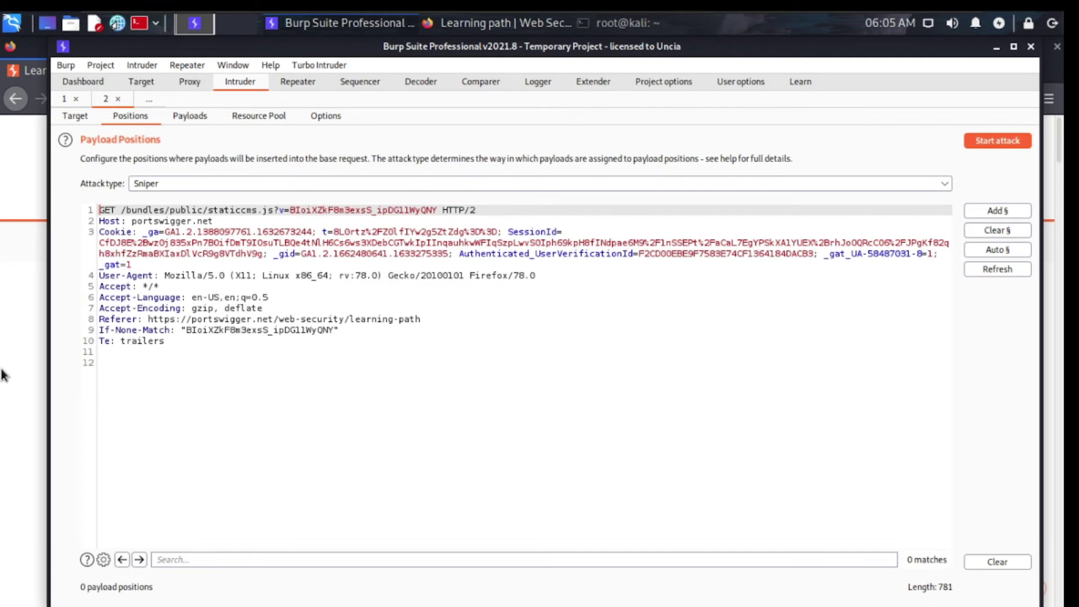
key("alt+Tab")
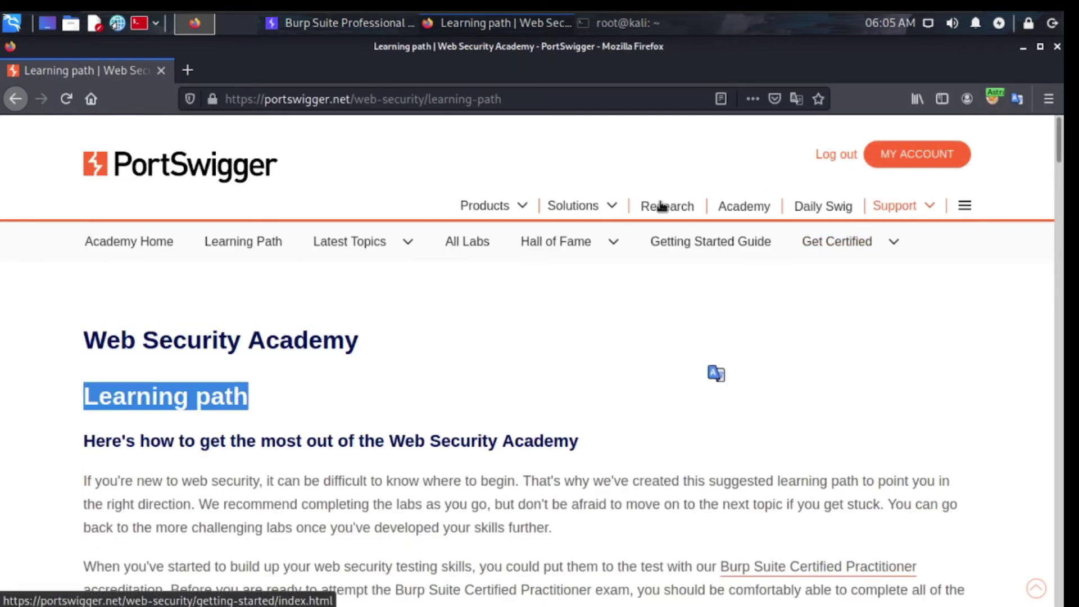
left_click(376, 25)
left_click(307, 353)
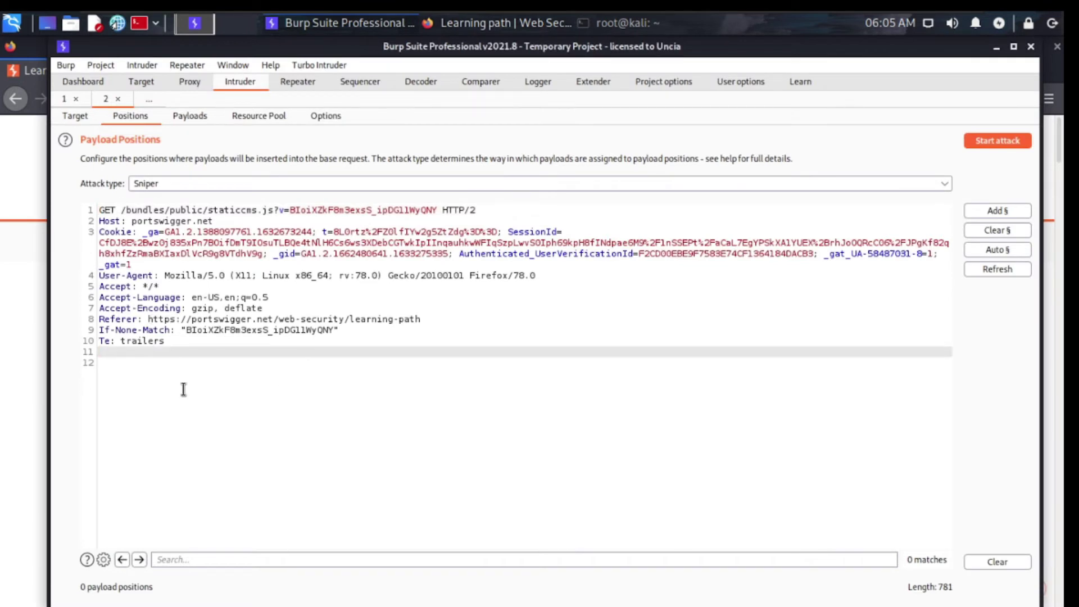
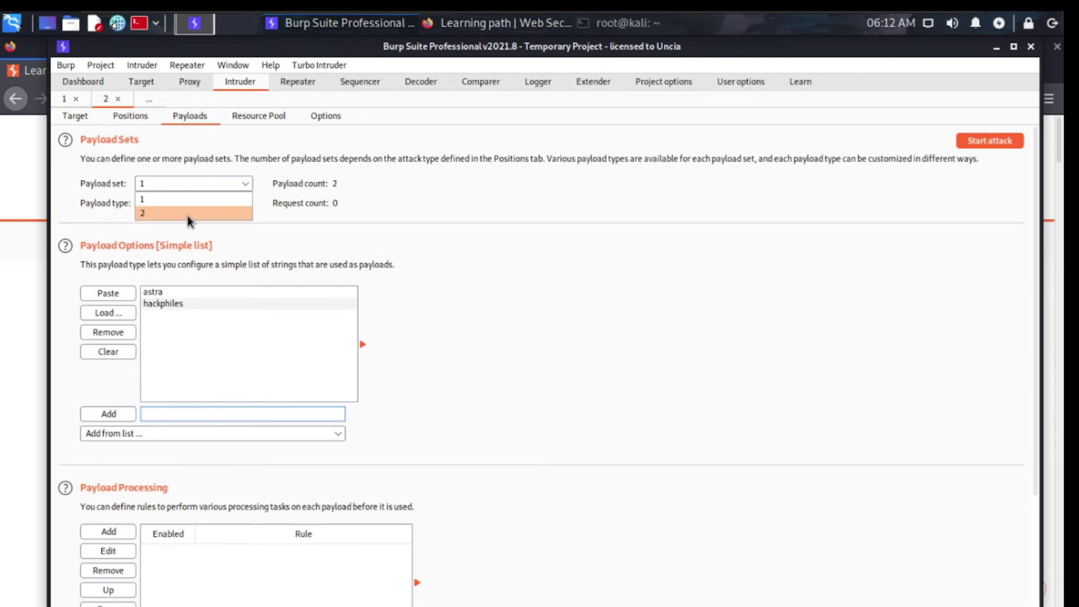
Switch to payload set 2 and add 'hackphiles' as a payload item in its simple list
left_click(188, 215)
left_click(164, 414)
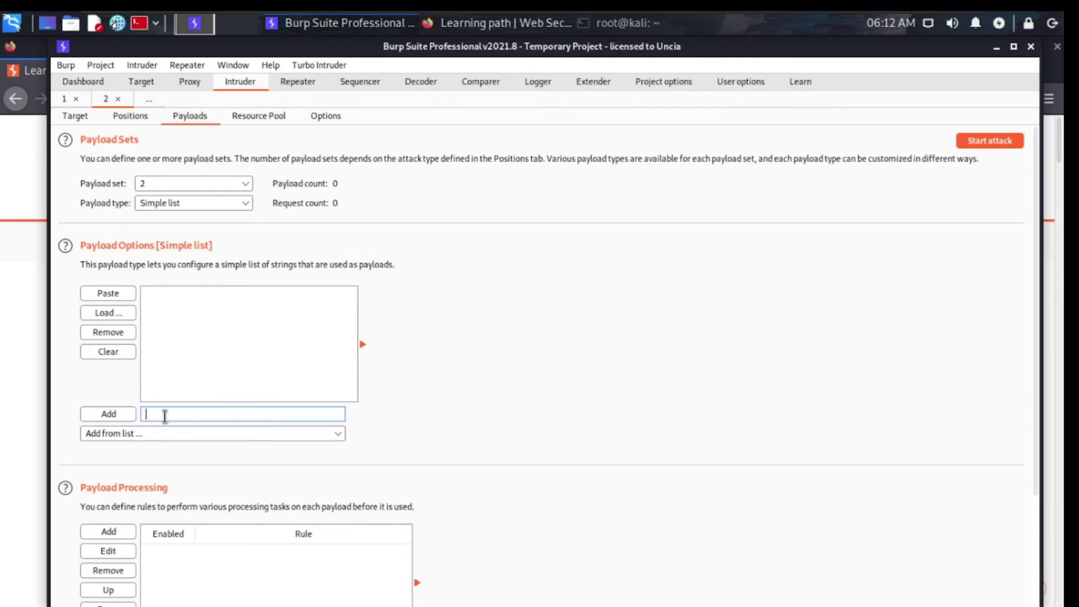
type("hack")
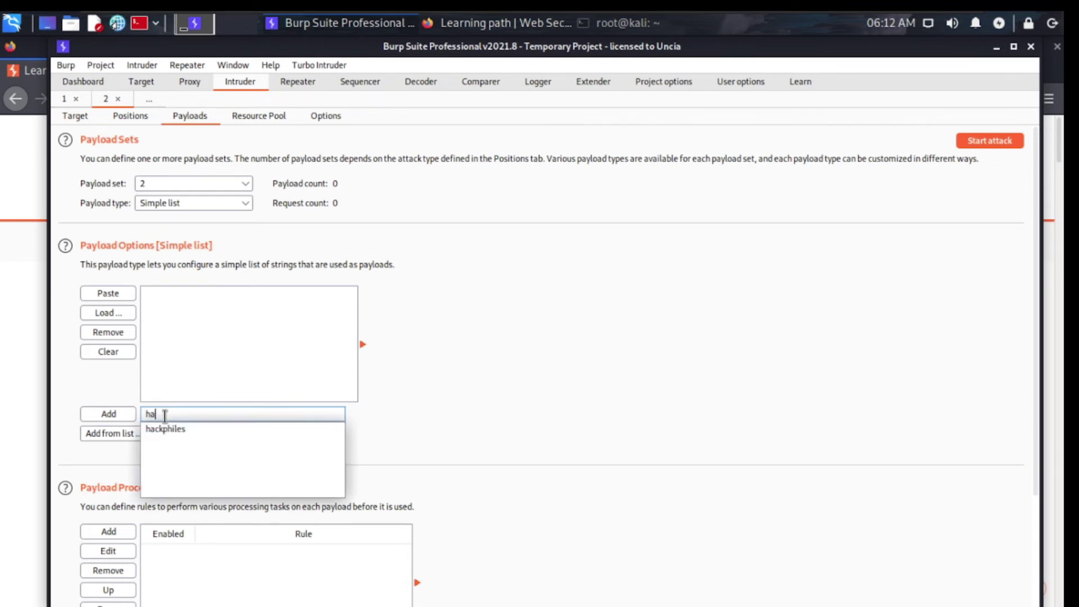
left_click(164, 428)
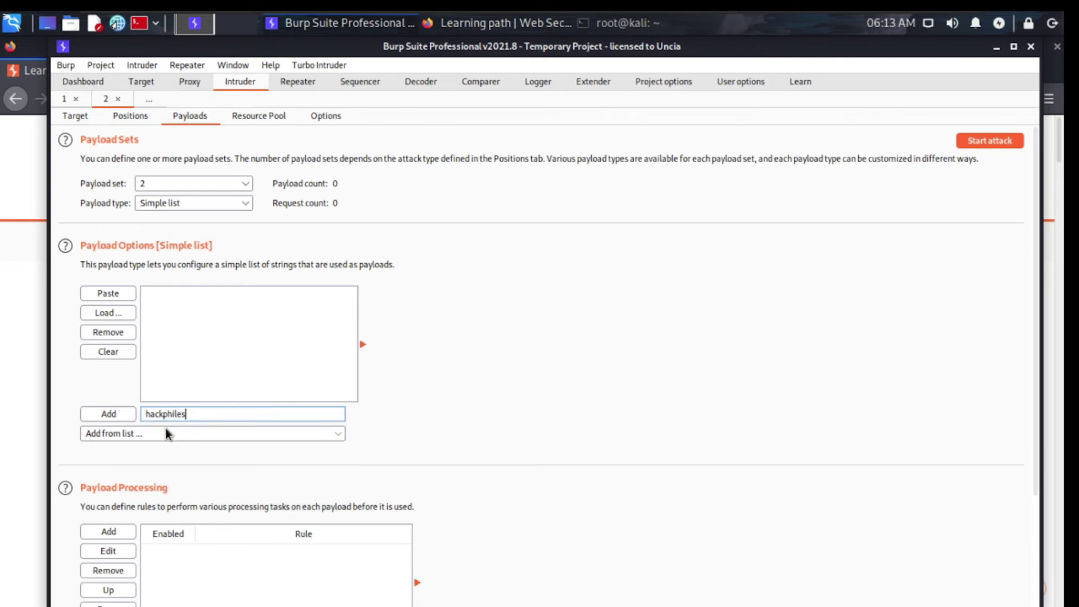
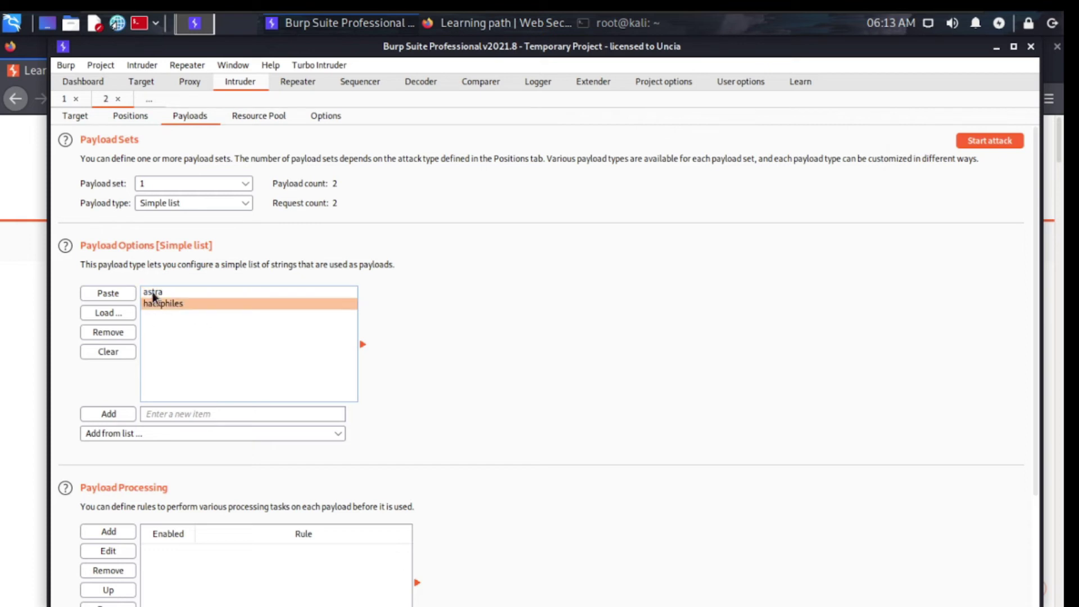
Switch the Intruder payloads view to payload set 2, the list with hackphiles and astra
left_click(156, 191)
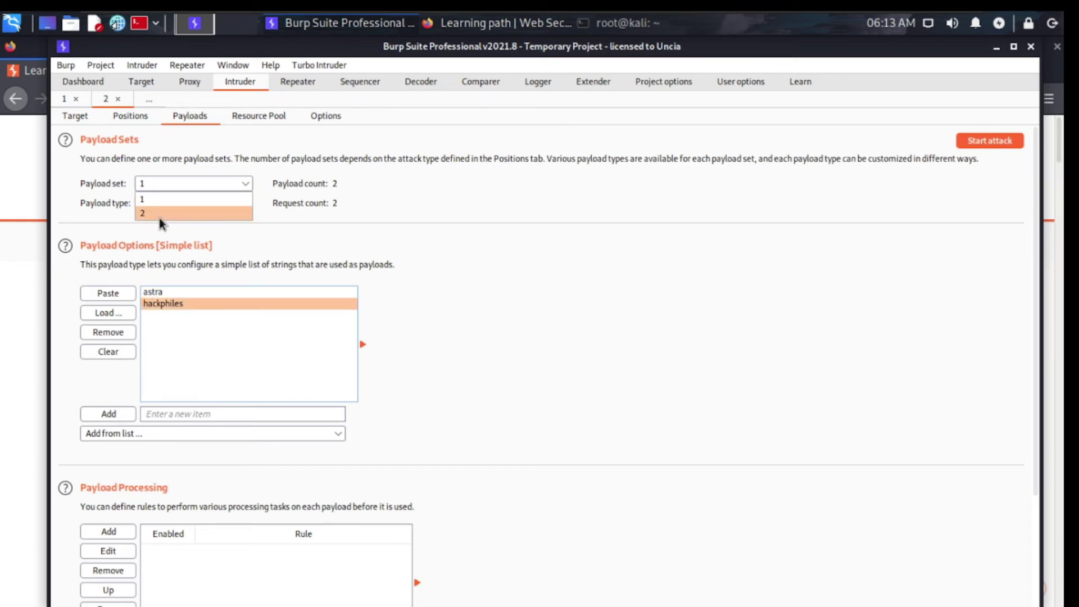
left_click(158, 216)
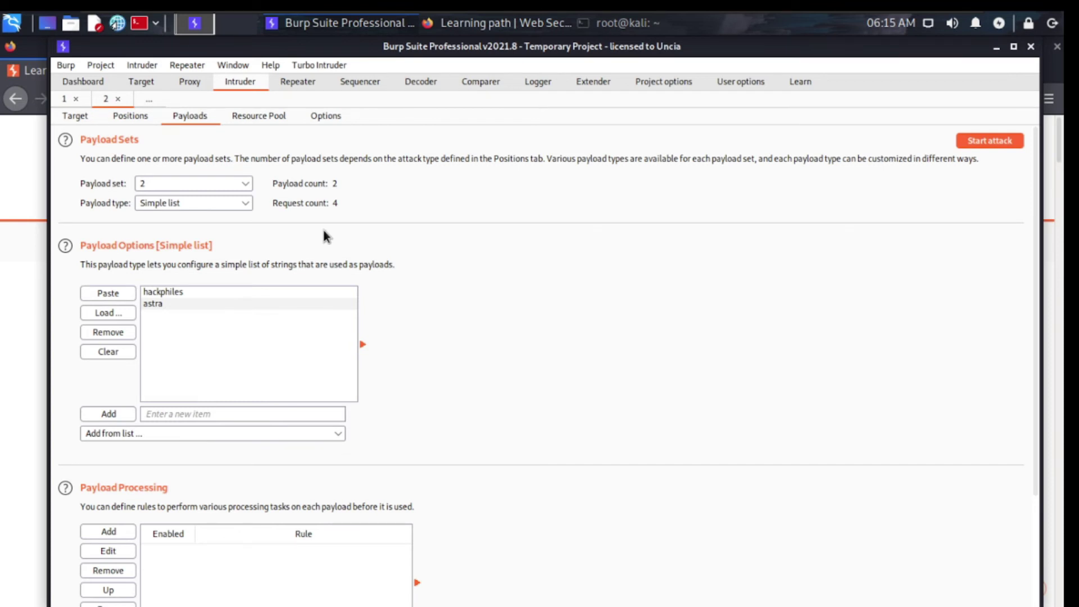
Switch the Intruder payloads view to payload set 1, listing astra and hackphiles
left_click(169, 185)
left_click(173, 197)
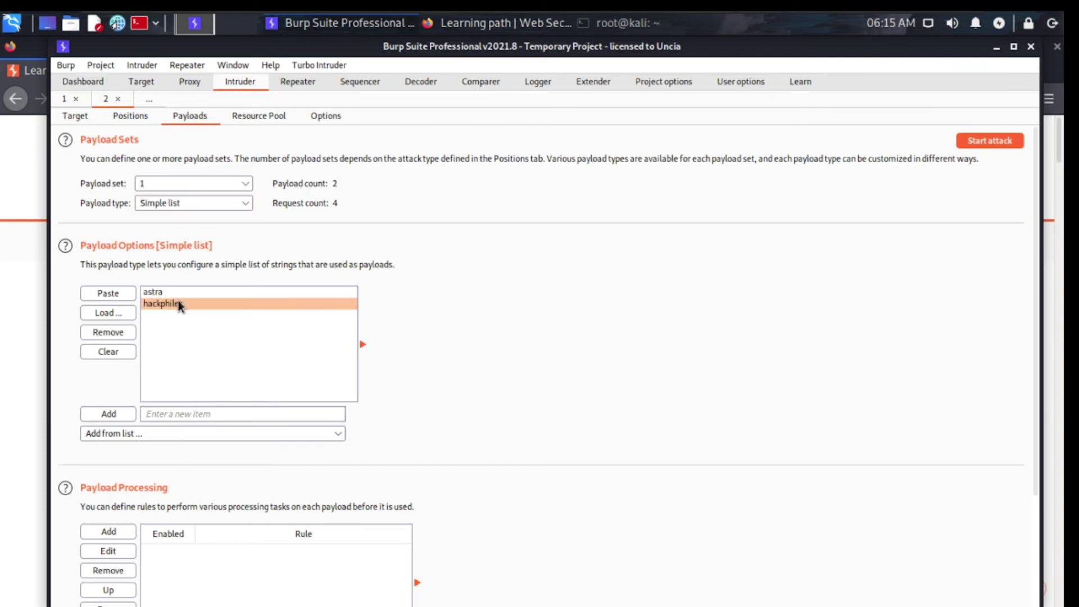
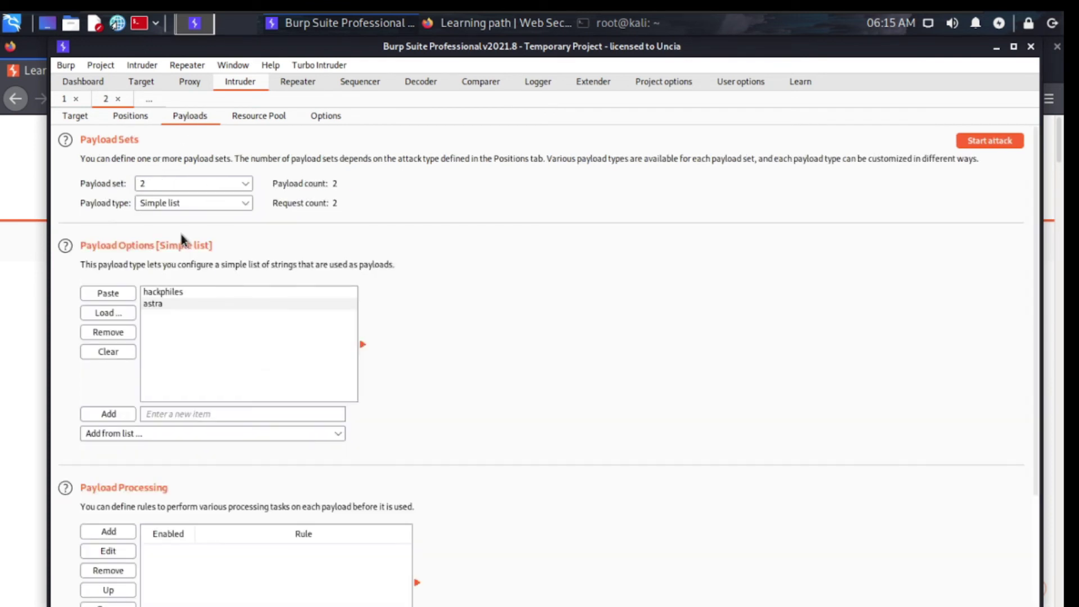
Select payload set 1 to display its simple list containing astra and hackphiles
left_click(170, 189)
left_click(168, 209)
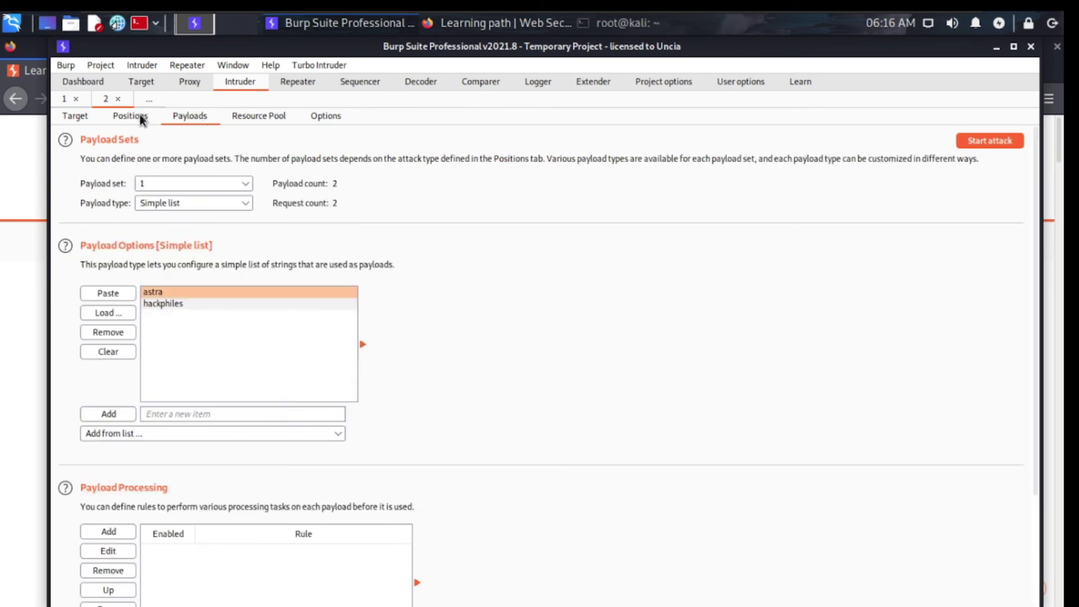
Show the attack's Positions, then its resource pool settings with the Default pool at 10 concurrent requests
left_click(140, 115)
left_click(238, 115)
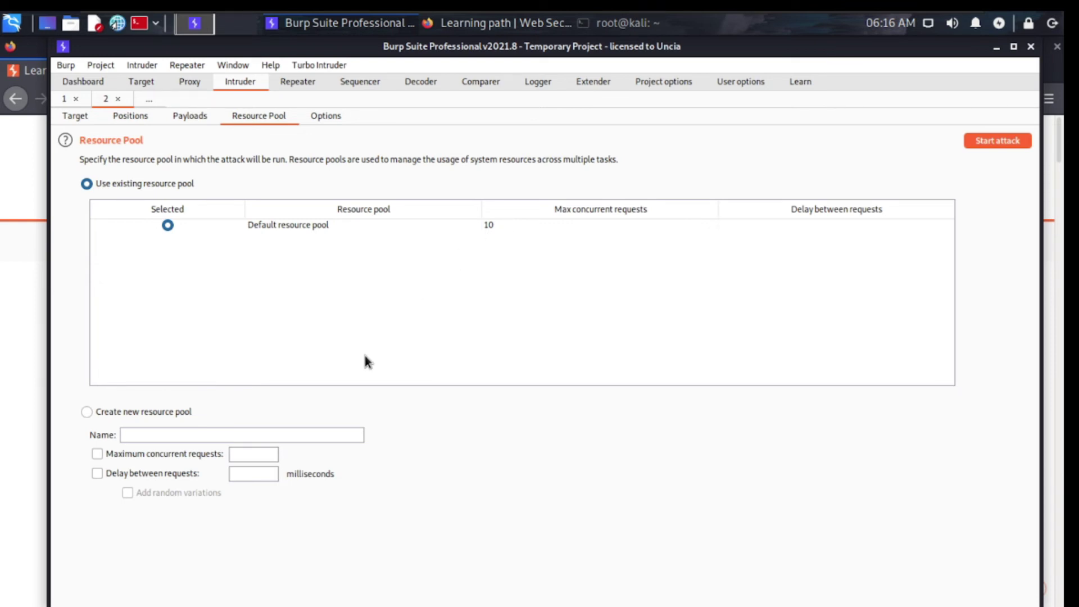
Create 'Custom resource pool 1' and enable a maximum of 1 concurrent request
left_click(256, 434)
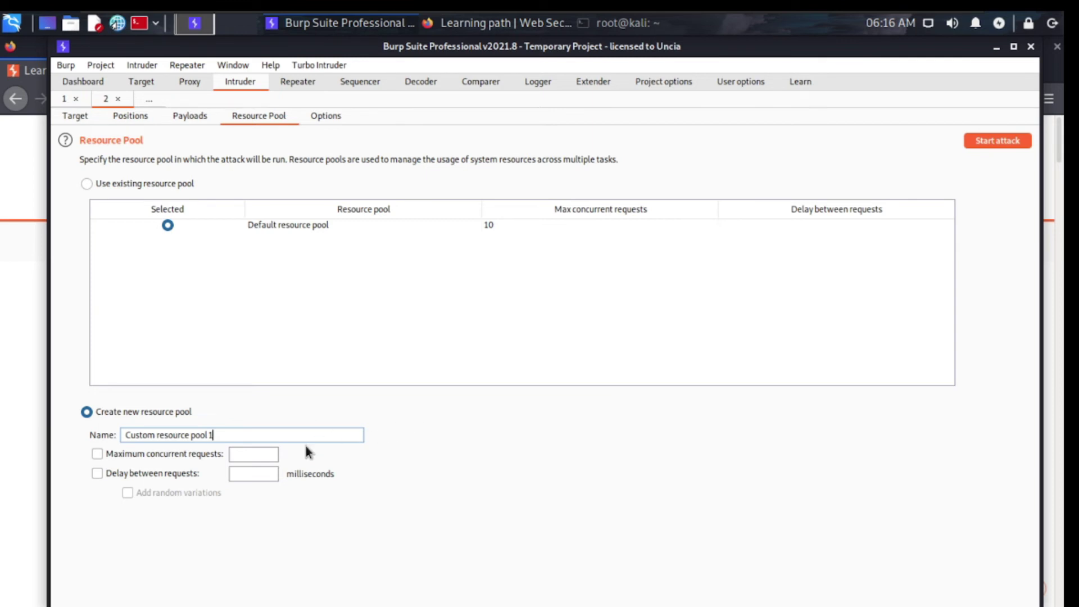
left_click(253, 453)
left_click(173, 454)
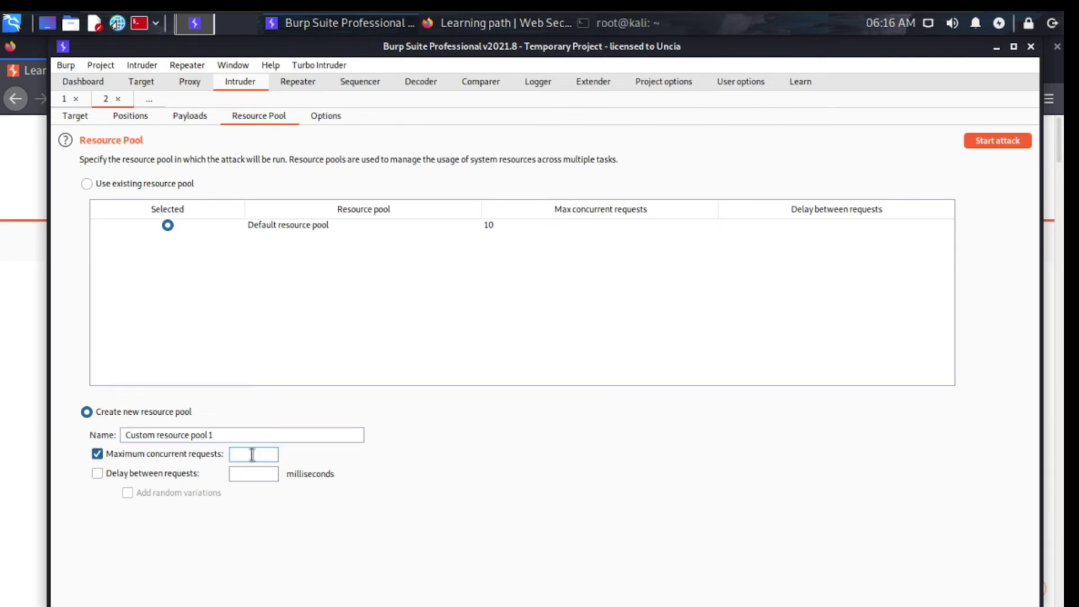
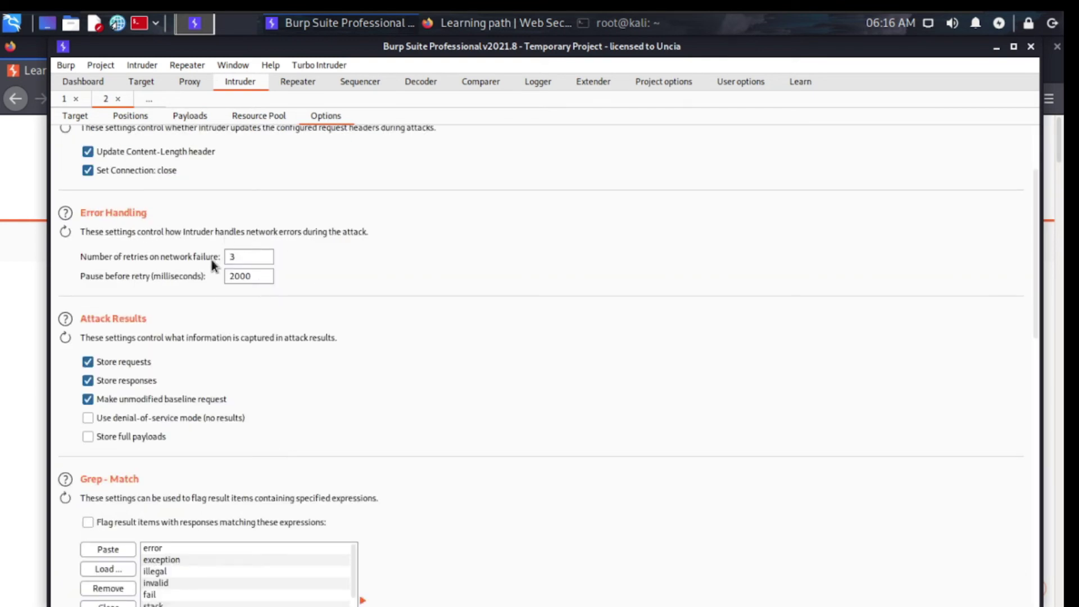
Change the retry count value to 3
double_click(249, 257)
key("BackSpace")
type("3")
double_click(234, 256)
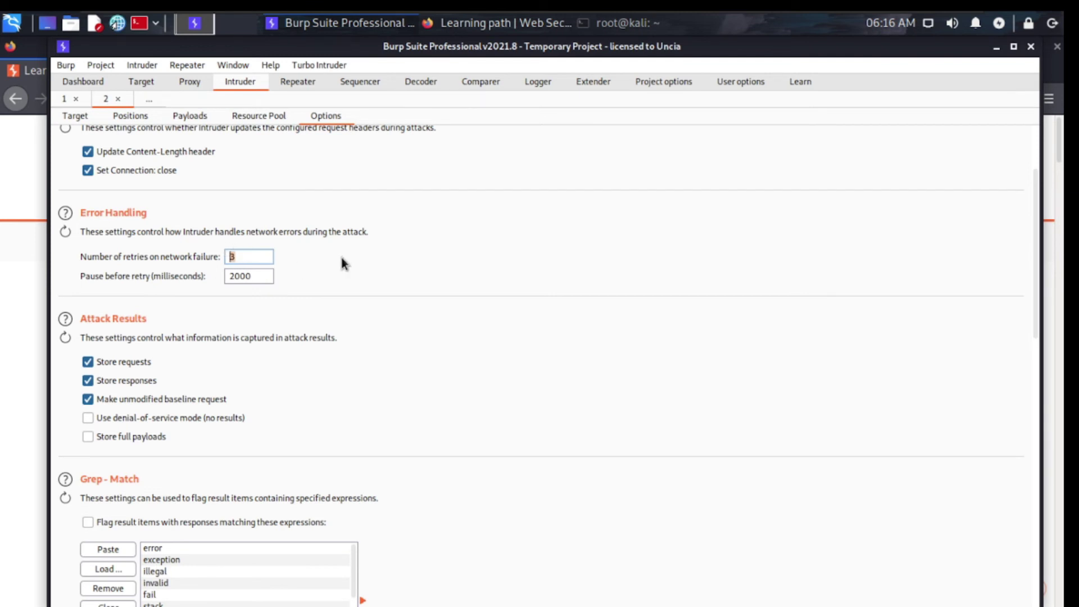
left_click(268, 258)
scroll(339, 284, "down", 3)
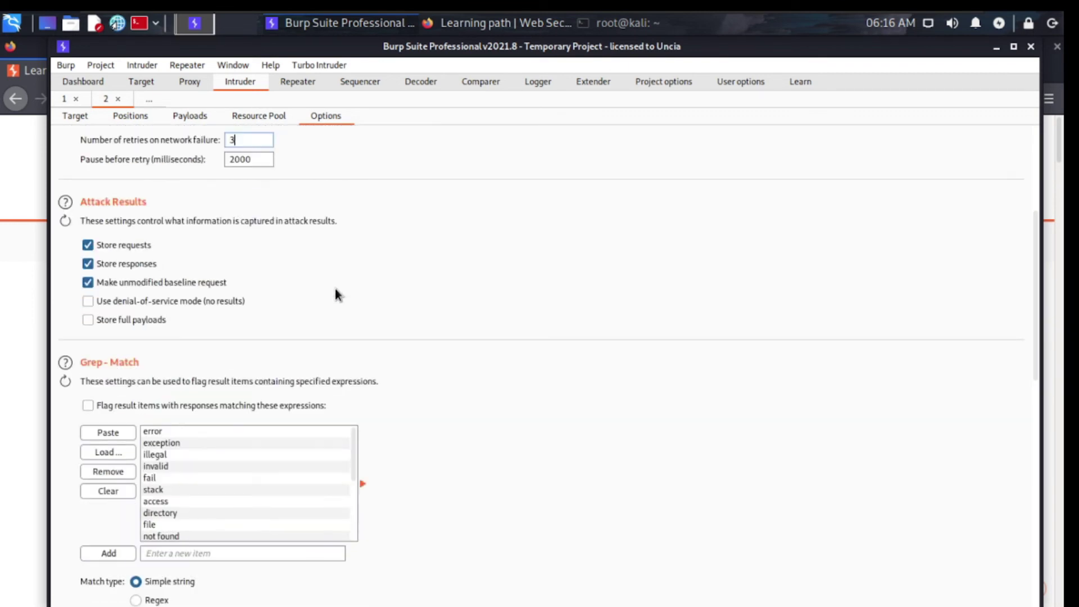
scroll(150, 325, "down", 3)
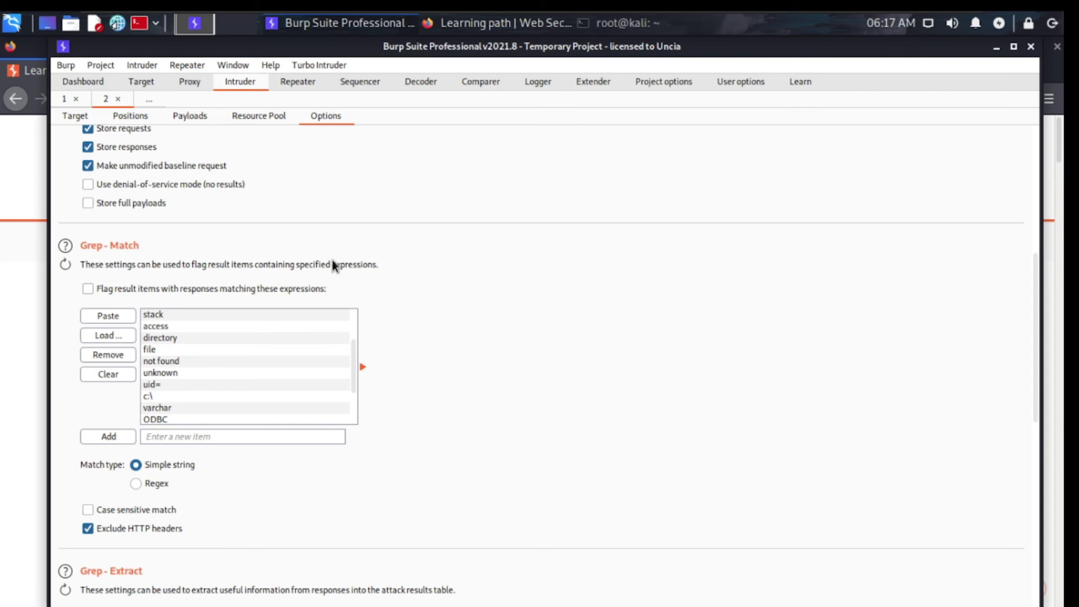
Go through the Grep - Match entries from 'error' down to 'not found'
scroll(293, 132, "up", 1)
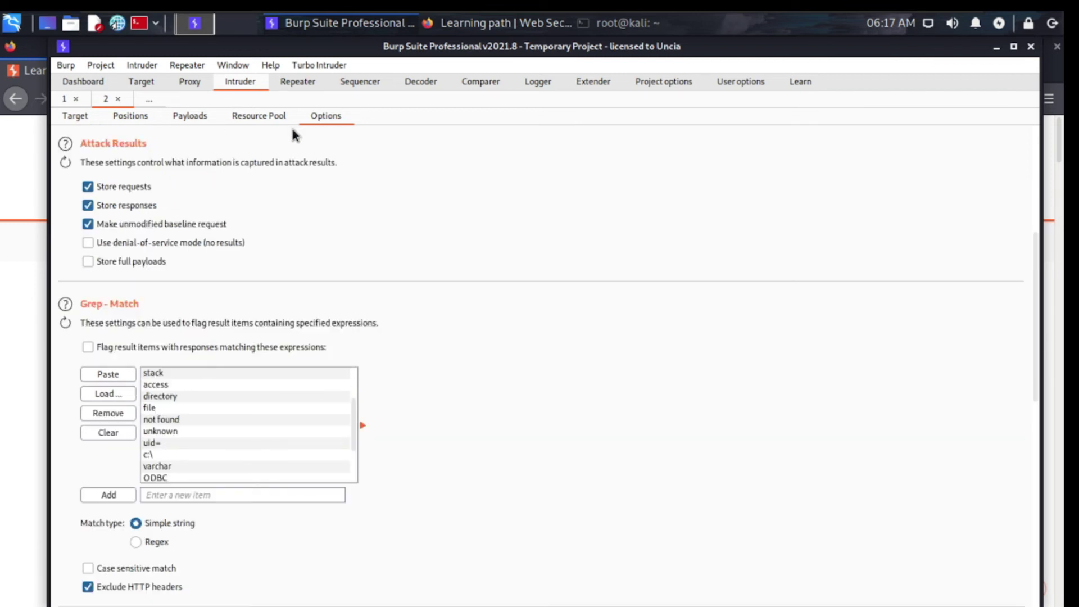
scroll(289, 260, "down", 2)
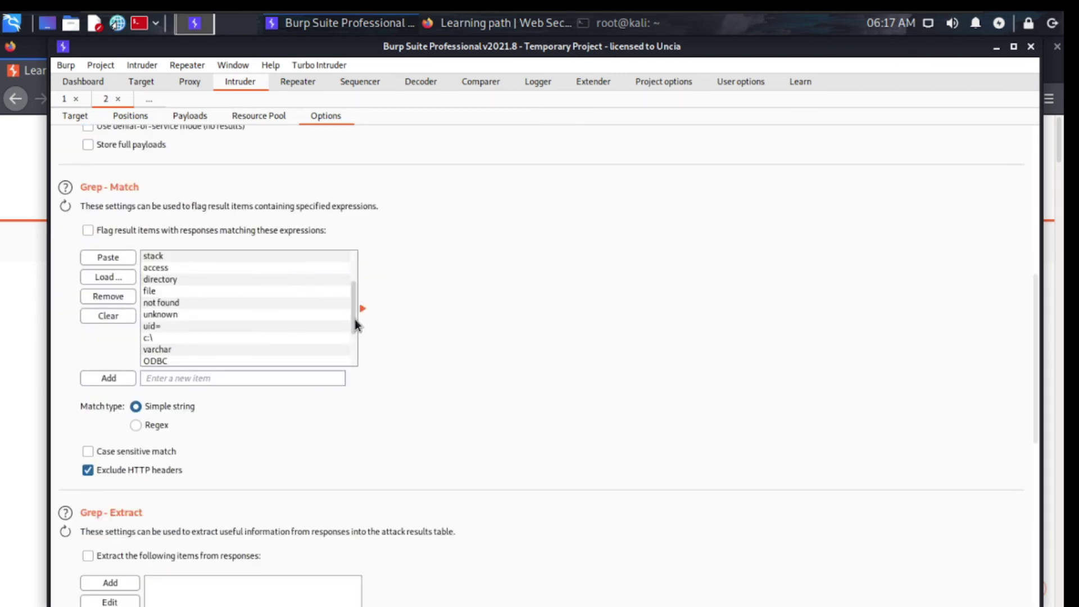
scroll(355, 319, "up", 2)
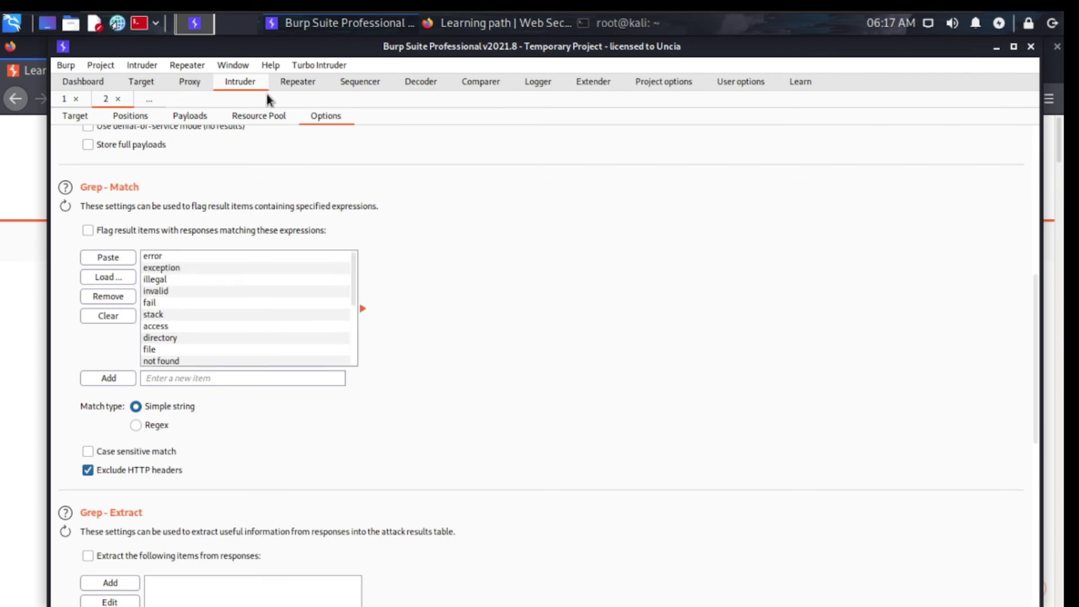
left_click(155, 258)
left_click(173, 279)
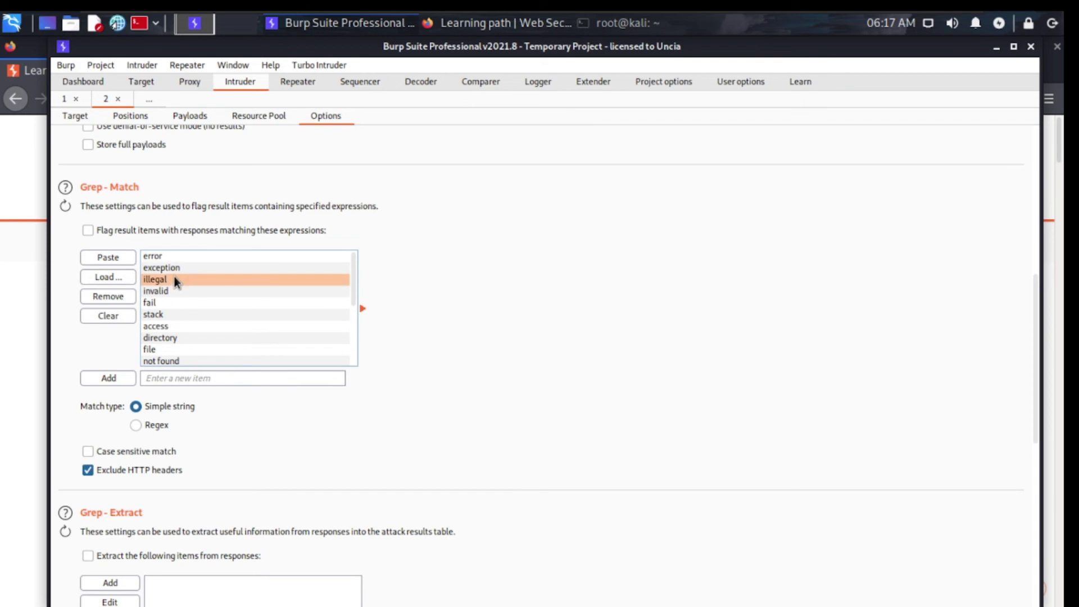
left_click(171, 269)
left_click(171, 280)
left_click(163, 303)
left_click(169, 338)
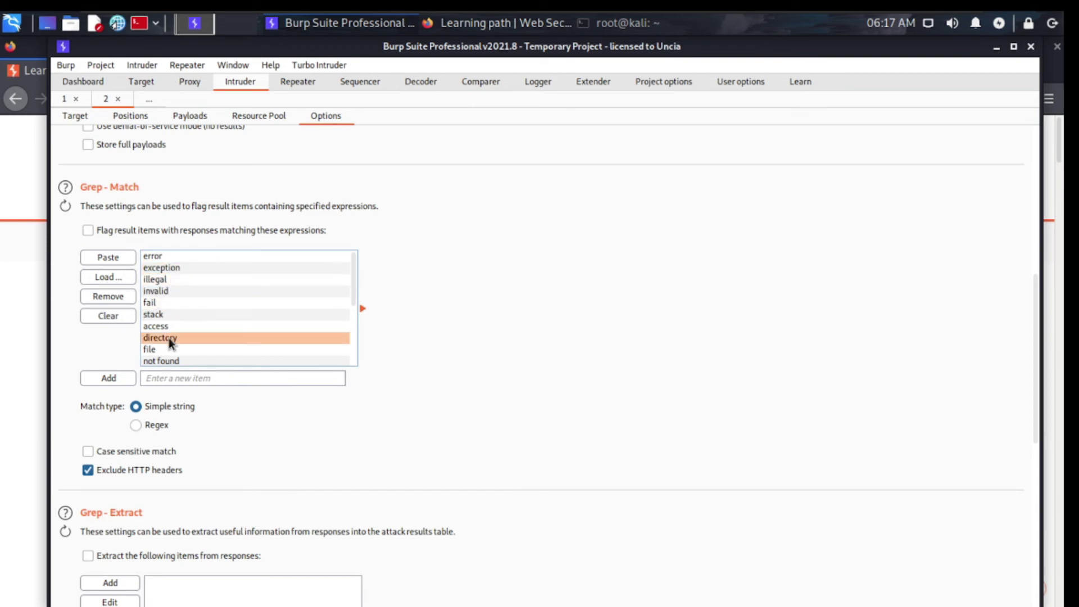
left_click(174, 351)
left_click(169, 361)
Remove the 'not found' entry from the Grep - Match list
scroll(253, 325, "up", 5)
scroll(506, 270, "up", 1)
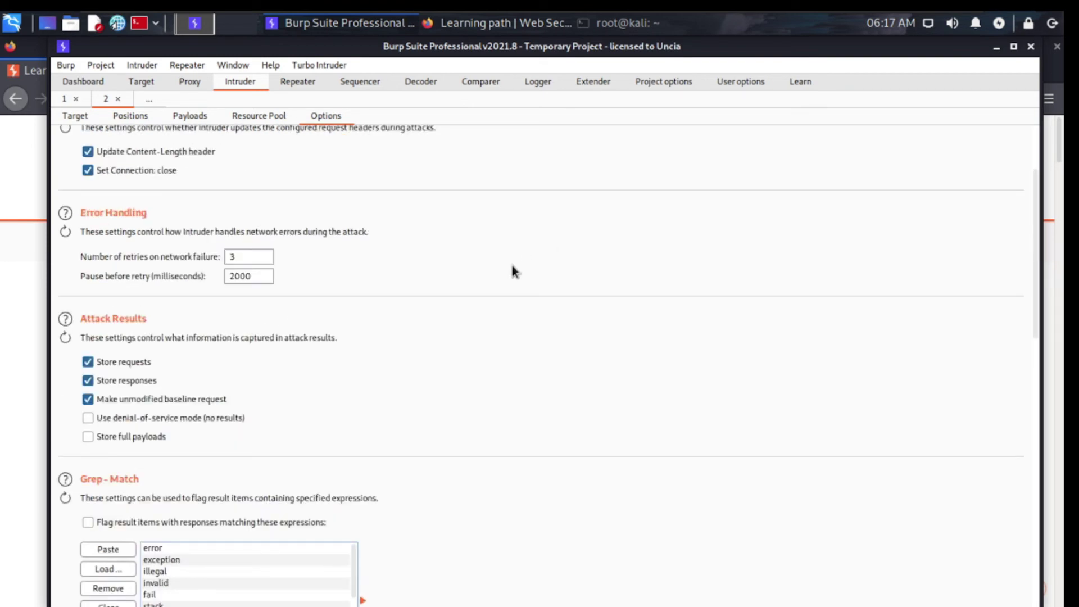
scroll(438, 271, "down", 6)
scroll(236, 292, "up", 2)
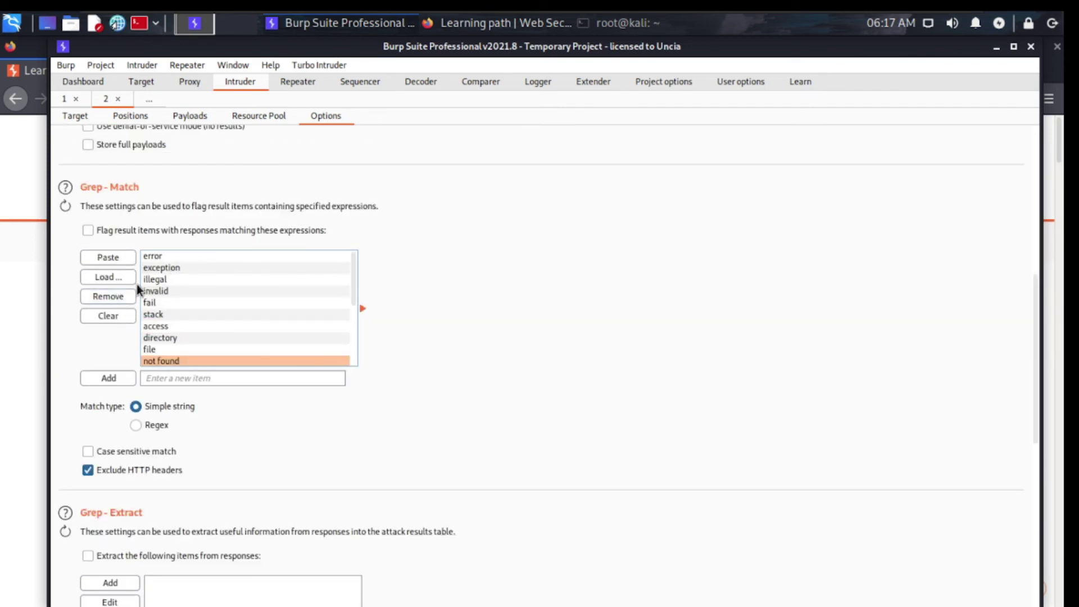
left_click(108, 296)
Remove 'unknown', then clear the entire Grep - Match list and confirm with Yes
left_click(108, 297)
left_click(108, 315)
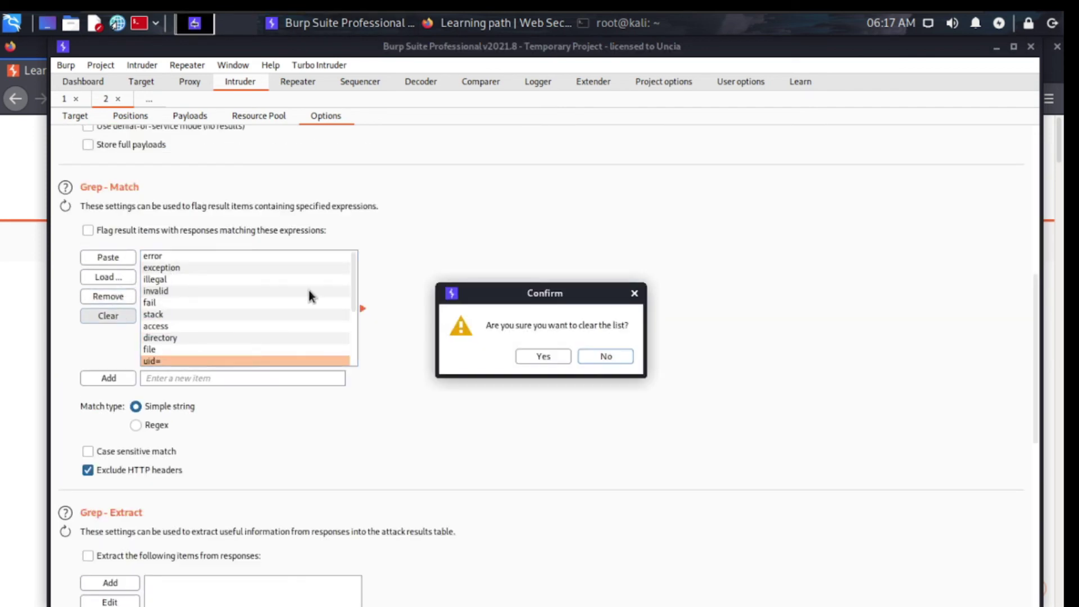
left_click(546, 356)
Enter 'password' as a new Grep - Match item
left_click(198, 375)
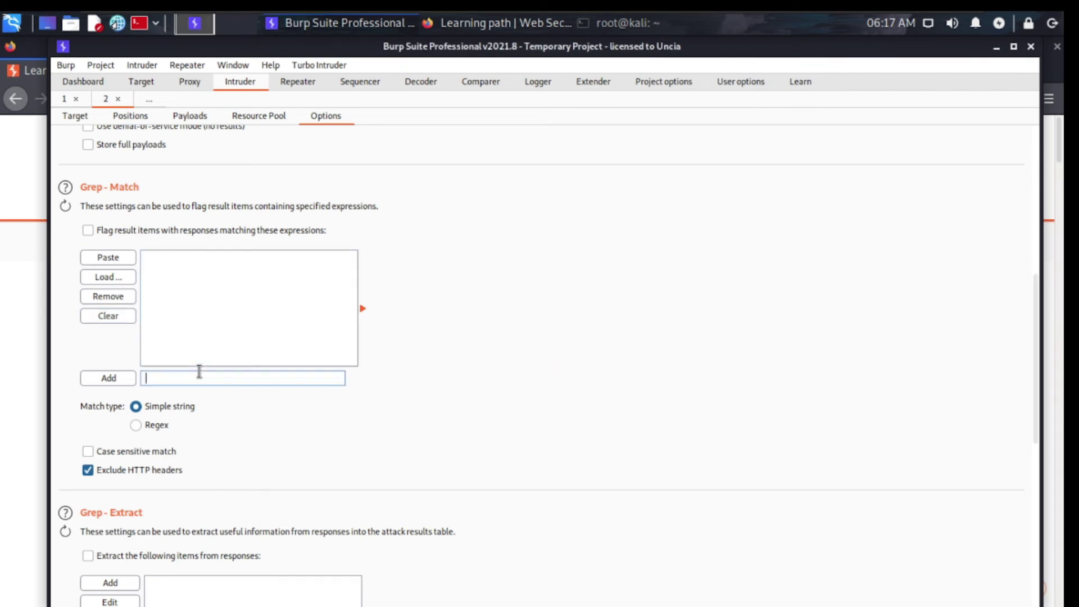
type("pass")
type("word")
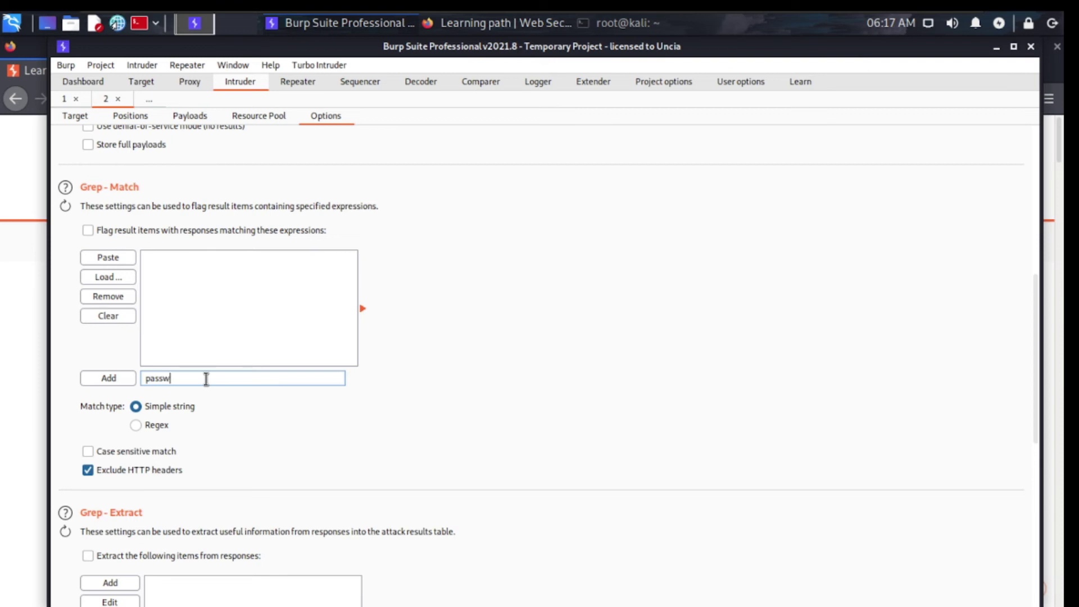
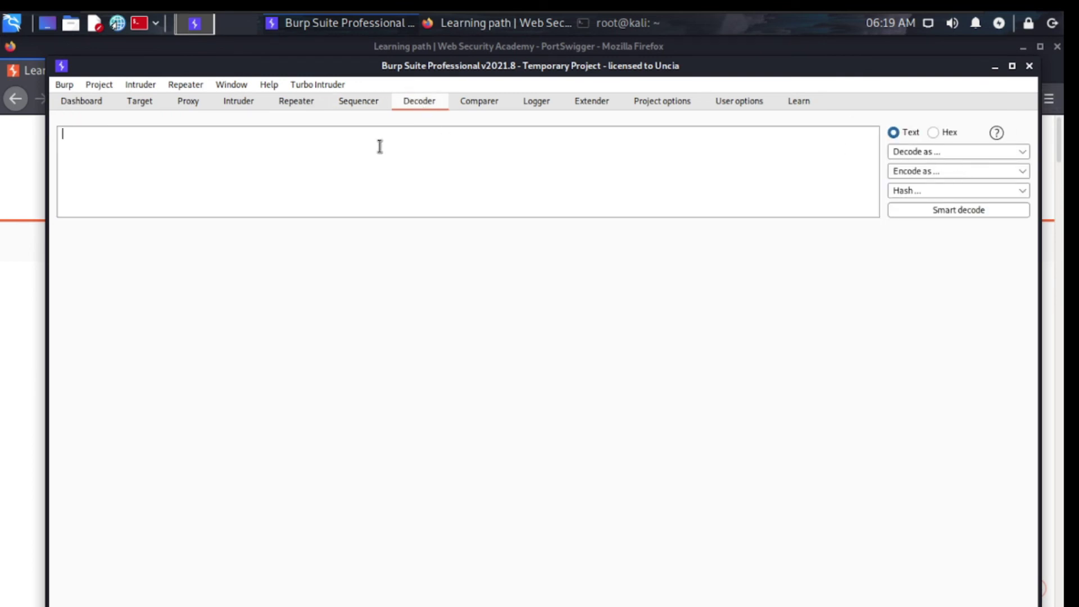
Go back to the Decoder tool and enter <h1>hy</h1> as the input
left_click(237, 102)
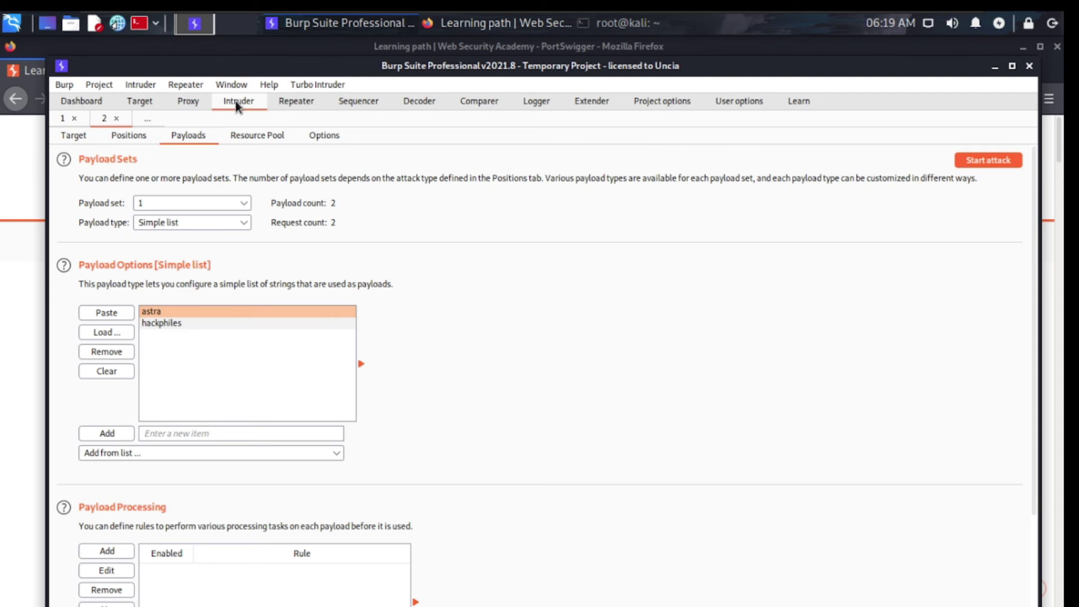
left_click(189, 101)
left_click(414, 103)
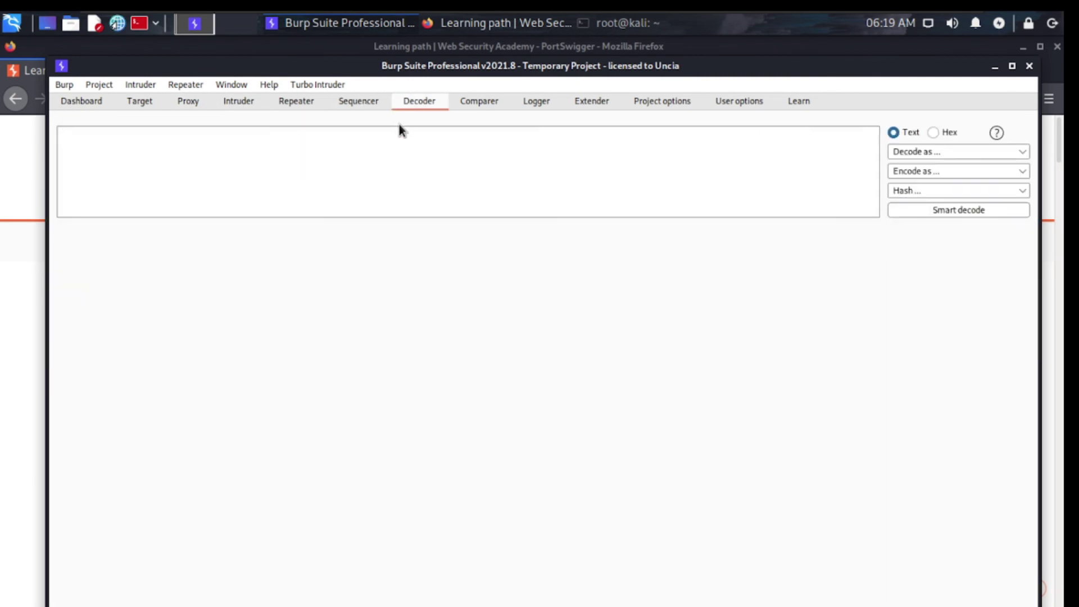
type("<")
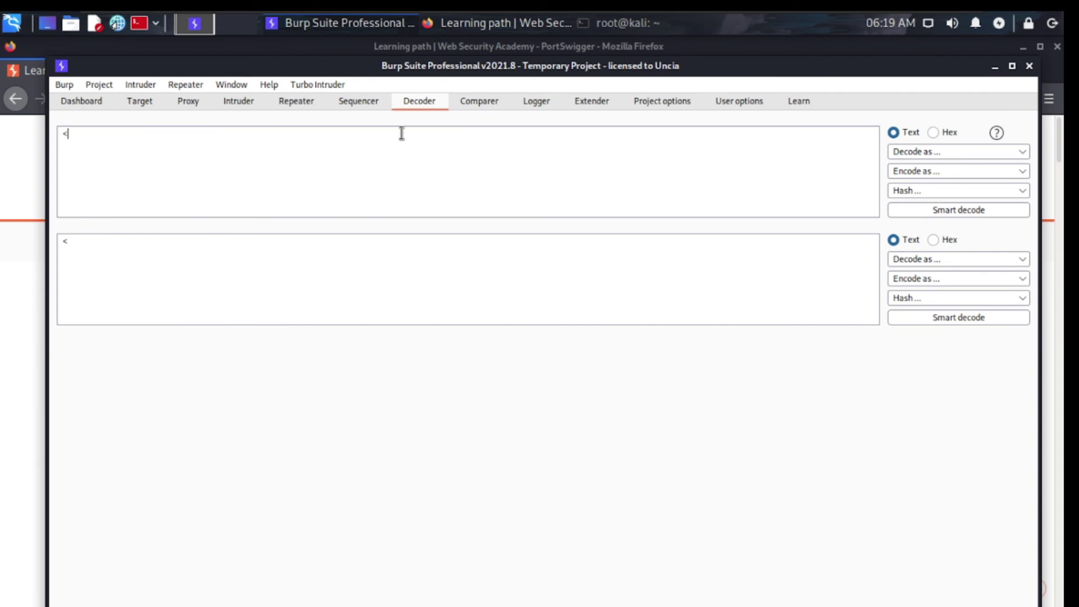
type("h1>hy</h1>")
Select the <h1>hy</h1> input and bring up the Encode as options
left_click_drag(135, 143, 42, 136)
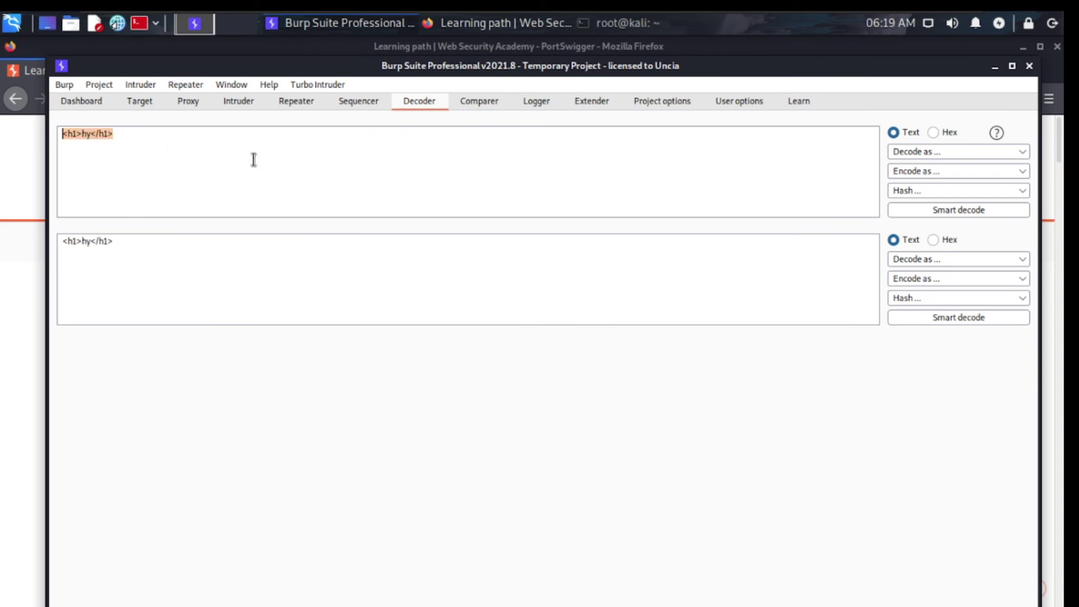
left_click(371, 189)
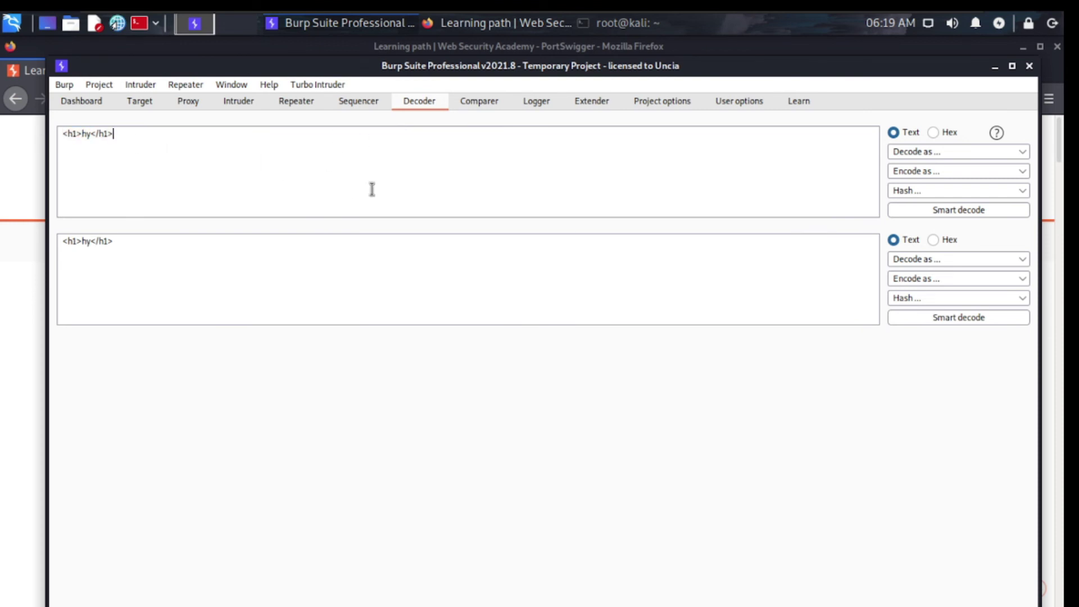
left_click(906, 157)
left_click(908, 157)
left_click(903, 171)
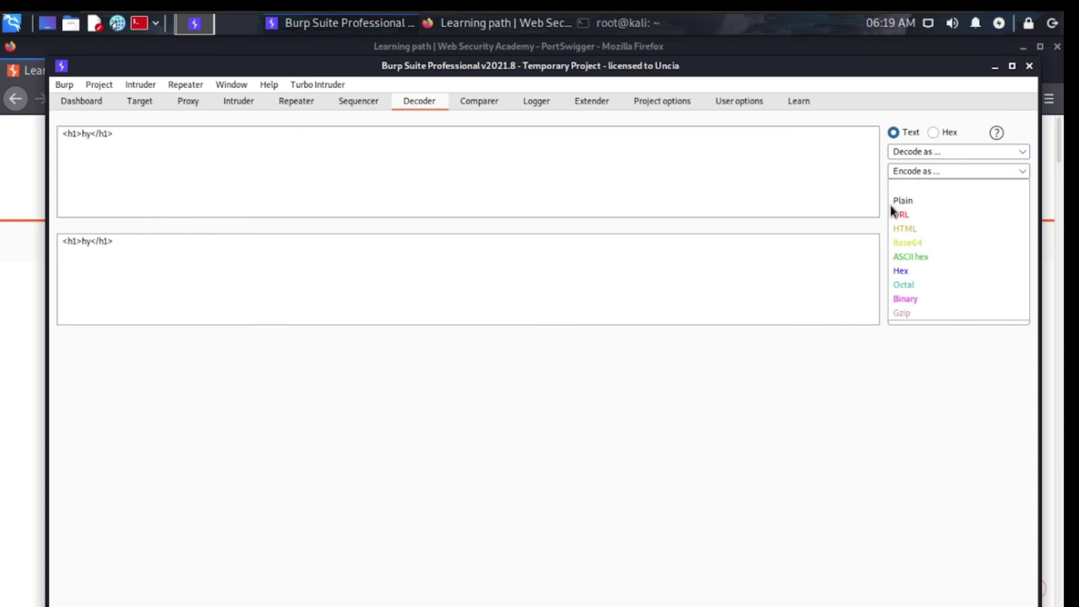
URL-encode <h1>hy</h1> to %3c%68%31%3e%68%79%3c%2f%68%31%3e, then URL-encode that again
left_click(901, 215)
left_click_drag(354, 258, 144, 226)
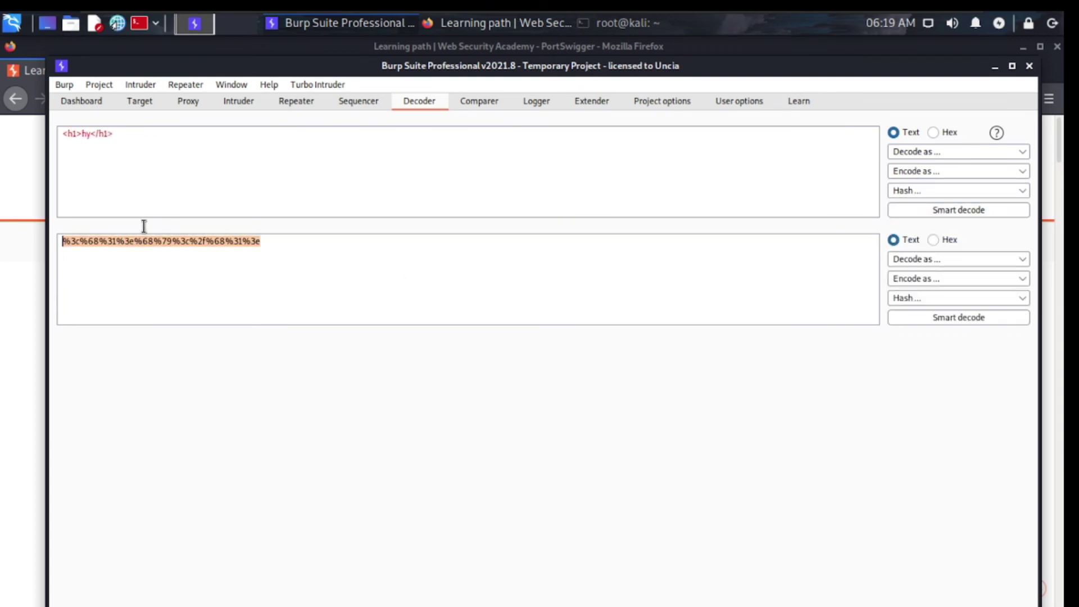
left_click(708, 256)
left_click(949, 281)
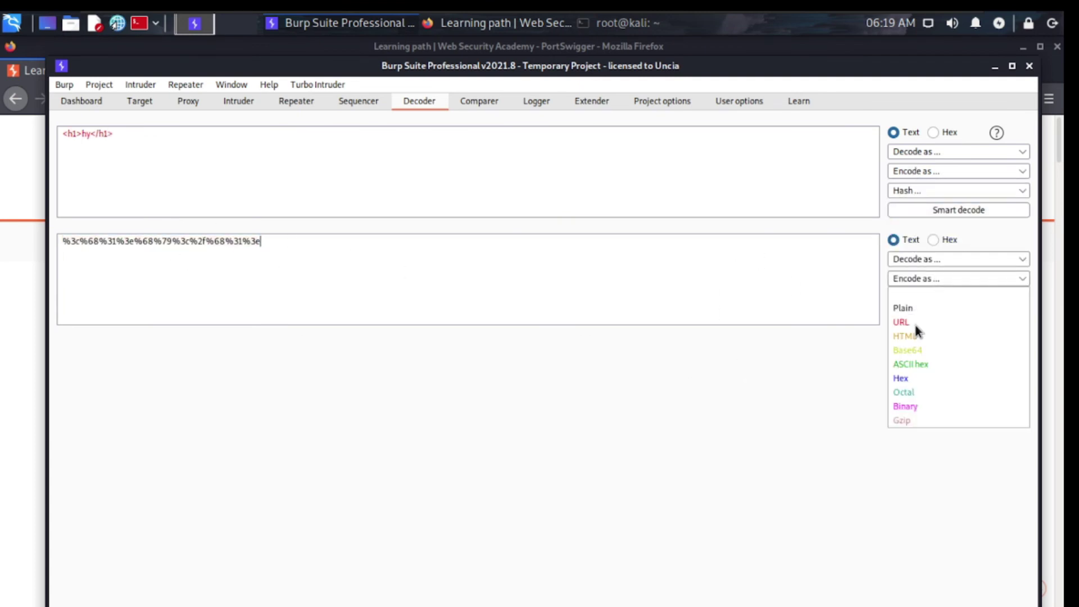
left_click(914, 322)
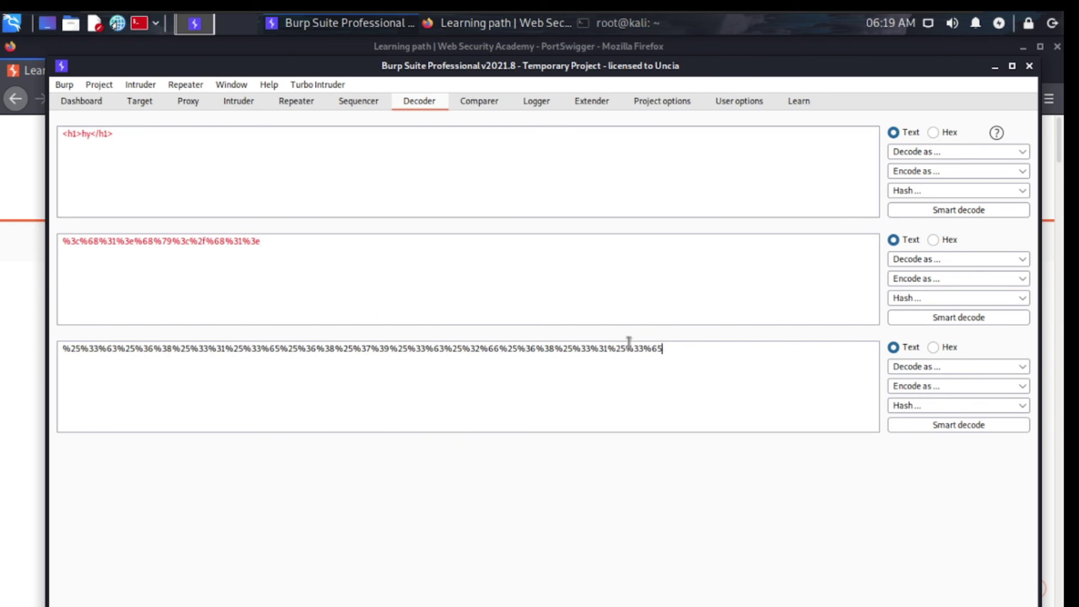
Copy the double-encoded string and paste it over the original input
key("ctrl+a")
key("ctrl+c")
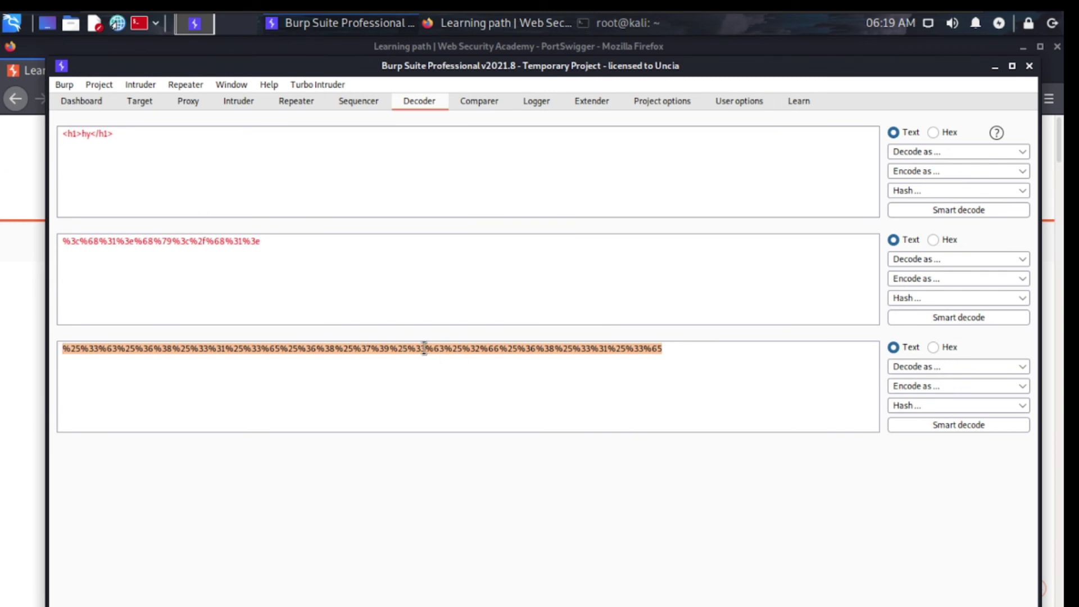
left_click_drag(116, 133, 52, 113)
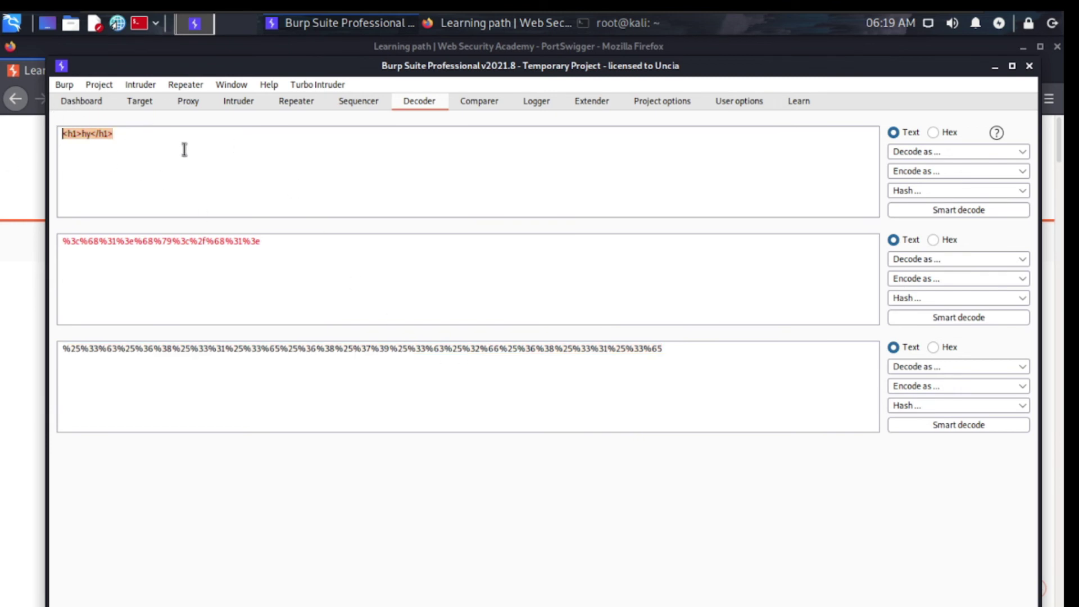
key("ctrl+v")
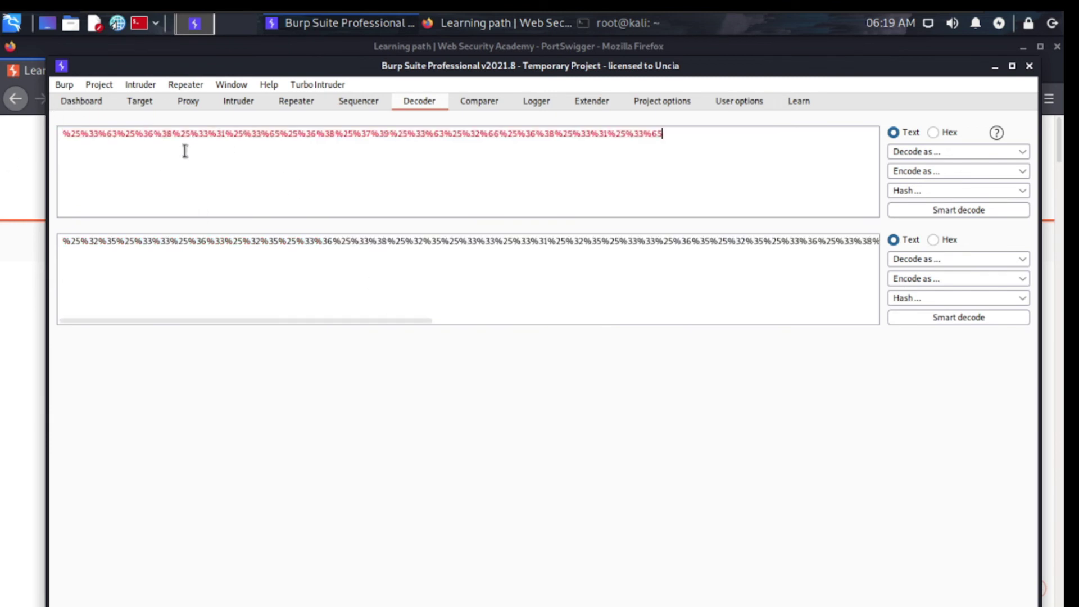
Smart-decode the double-encoded input and review the chain back to <h1>hy</h1>
left_click(919, 170)
left_click(916, 151)
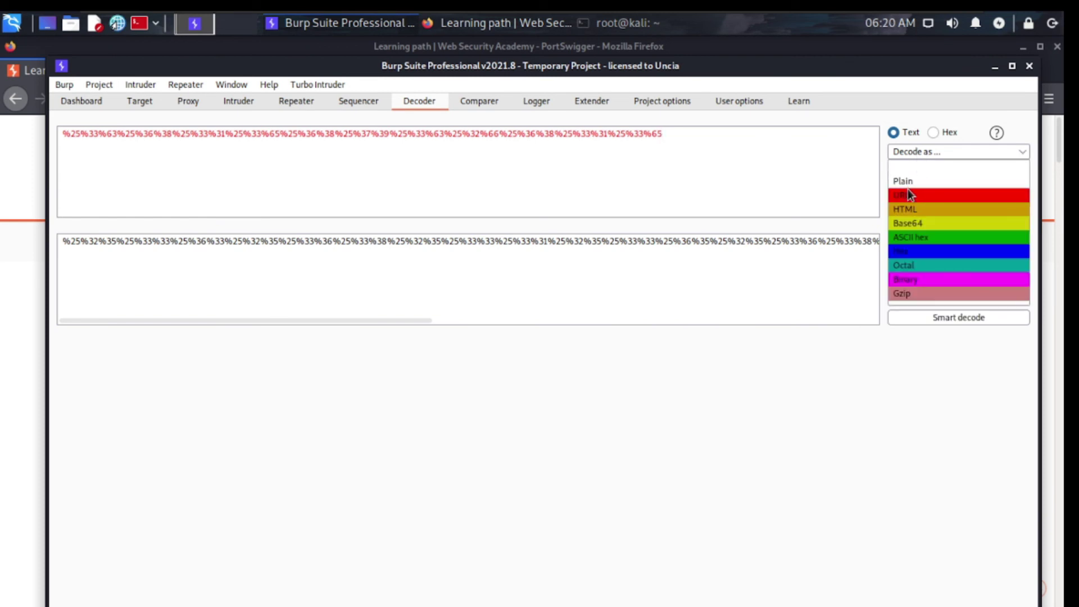
left_click(939, 322)
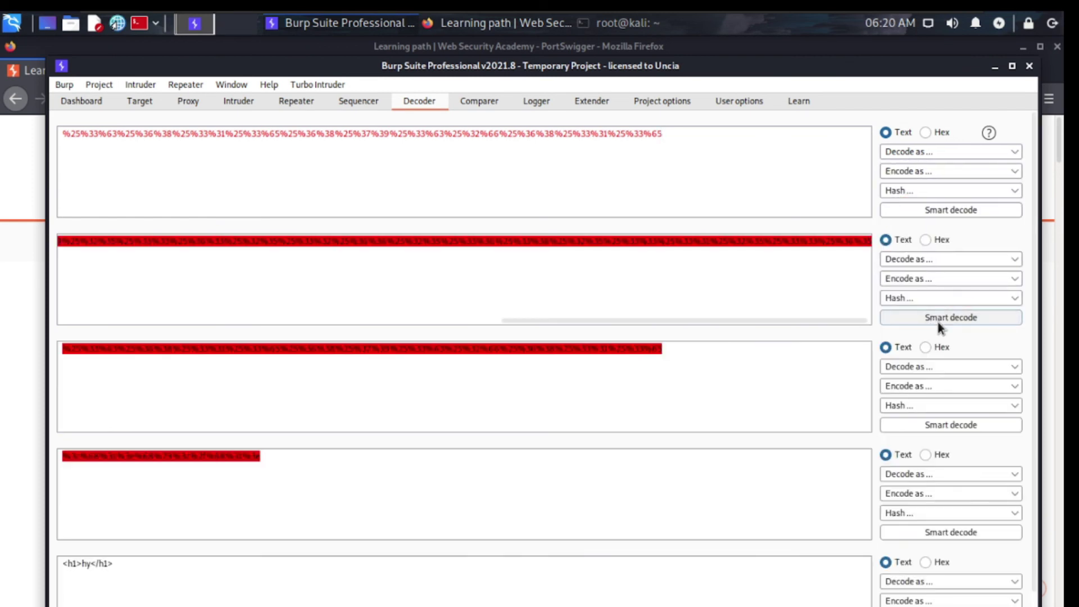
scroll(175, 469, "down", 2)
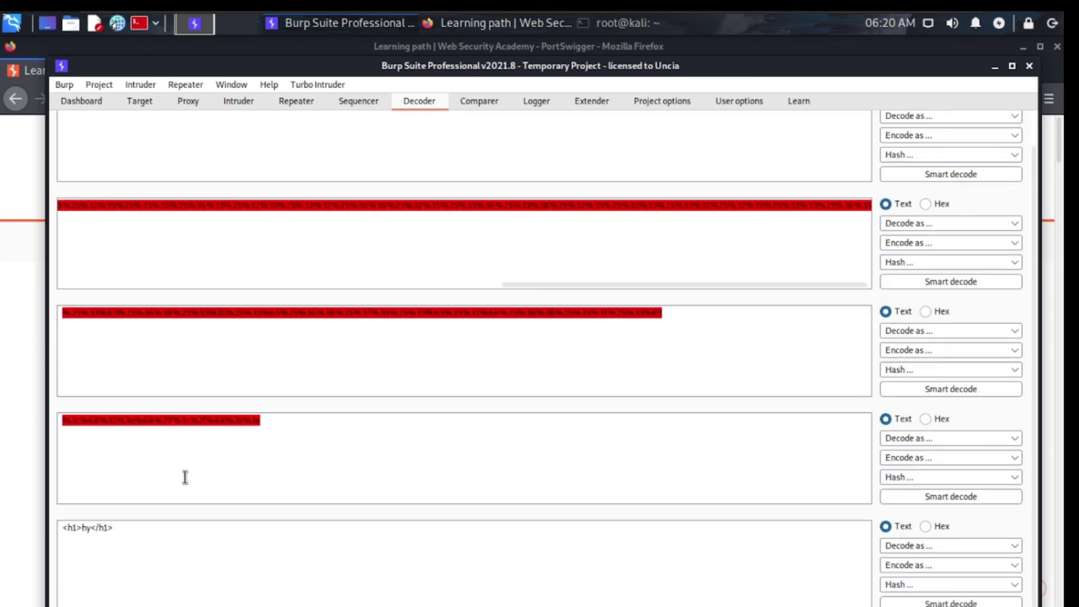
left_click_drag(154, 527, 54, 513)
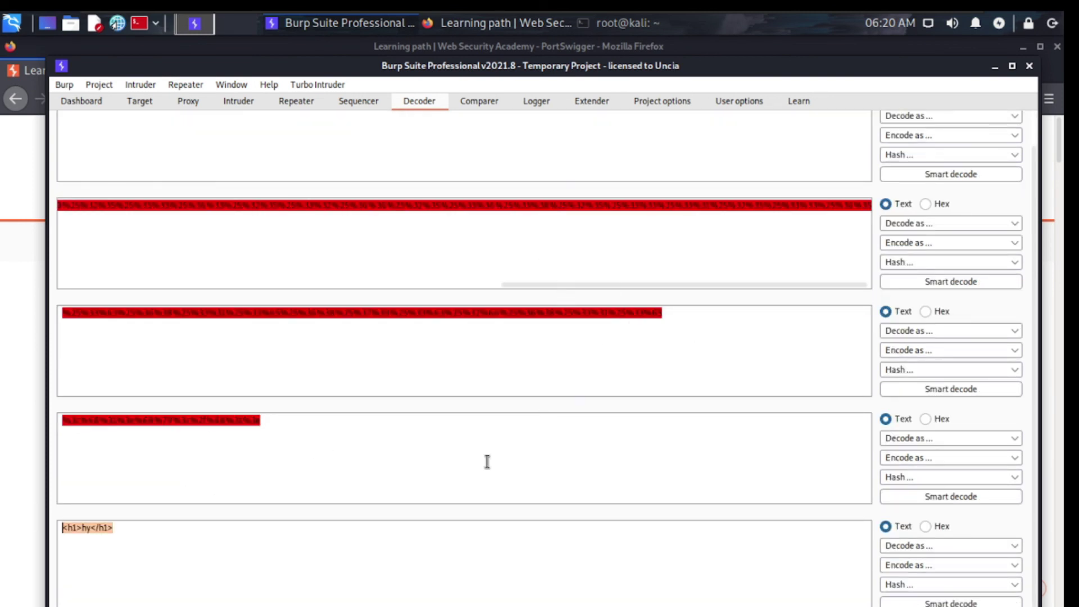
scroll(677, 388, "up", 2)
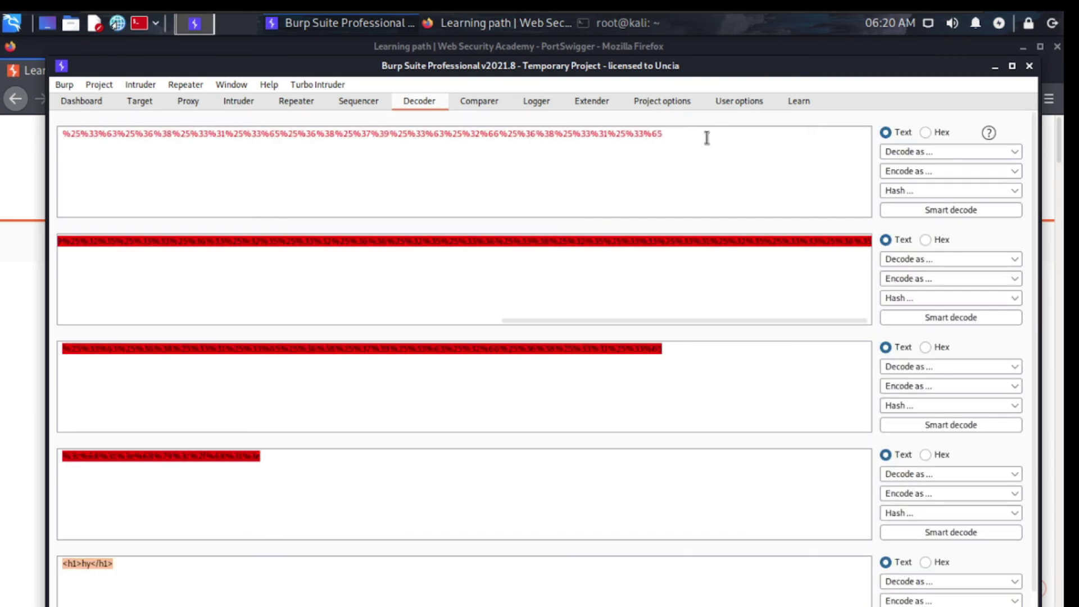
left_click_drag(706, 135, 56, 120)
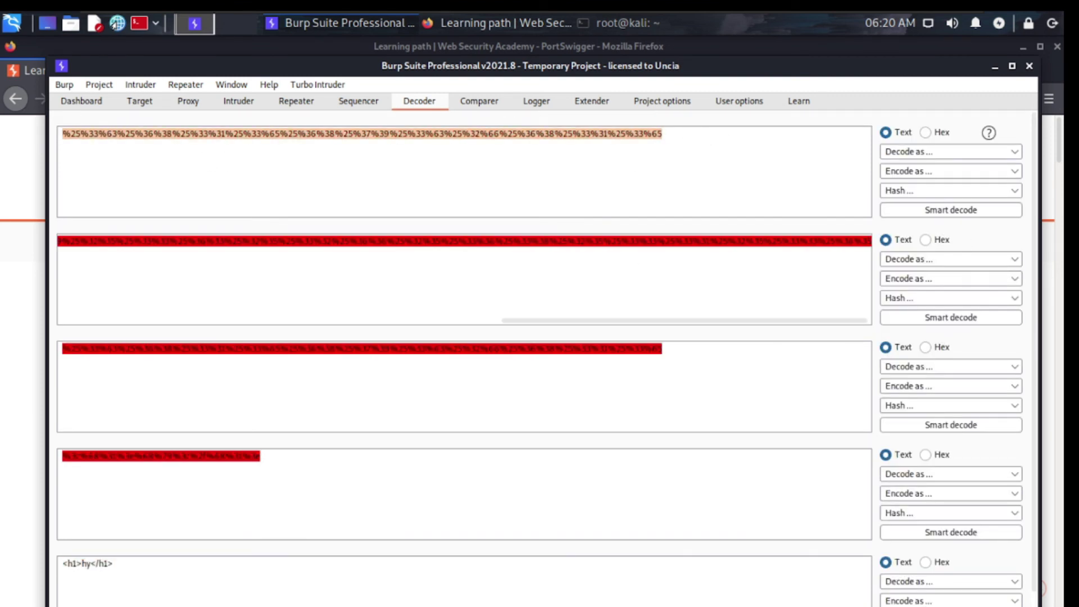
scroll(915, 251, "down", 2)
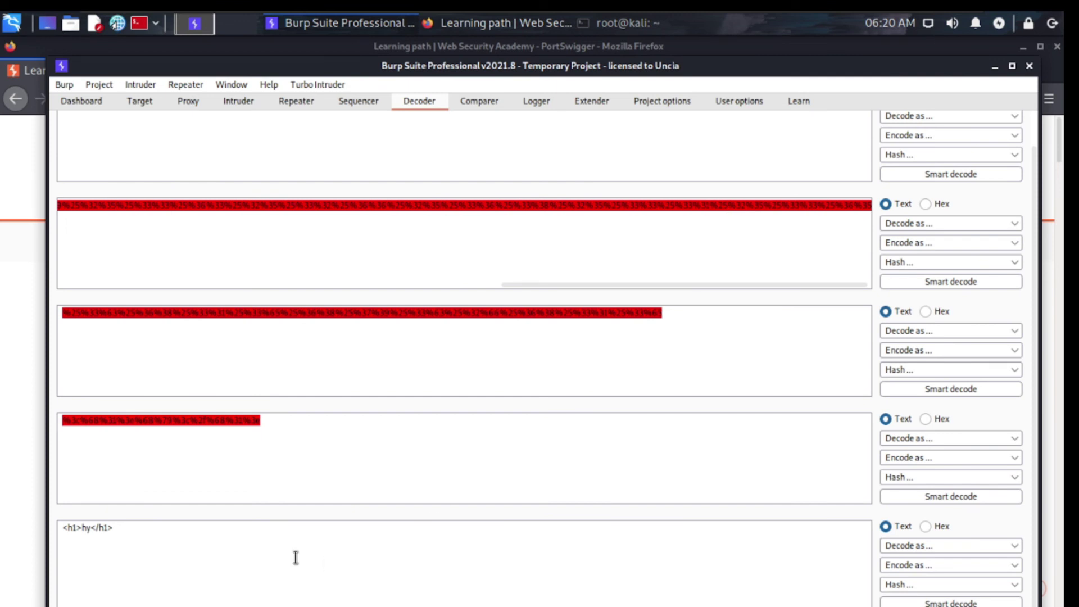
left_click_drag(120, 544, 52, 520)
scroll(930, 178, "up", 2)
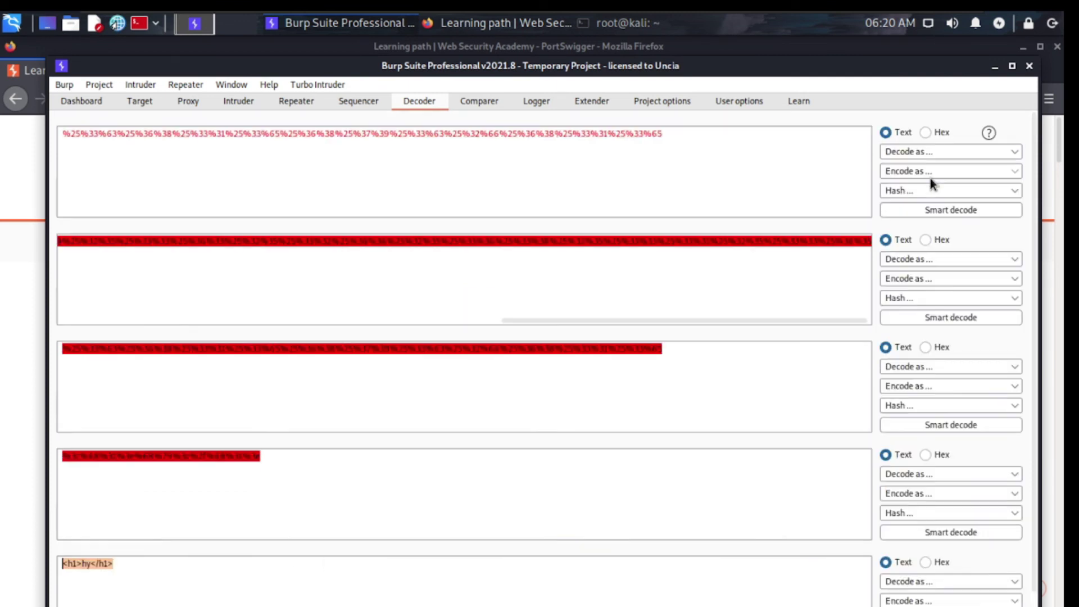
scroll(646, 362, "down", 2)
scroll(650, 494, "up", 2)
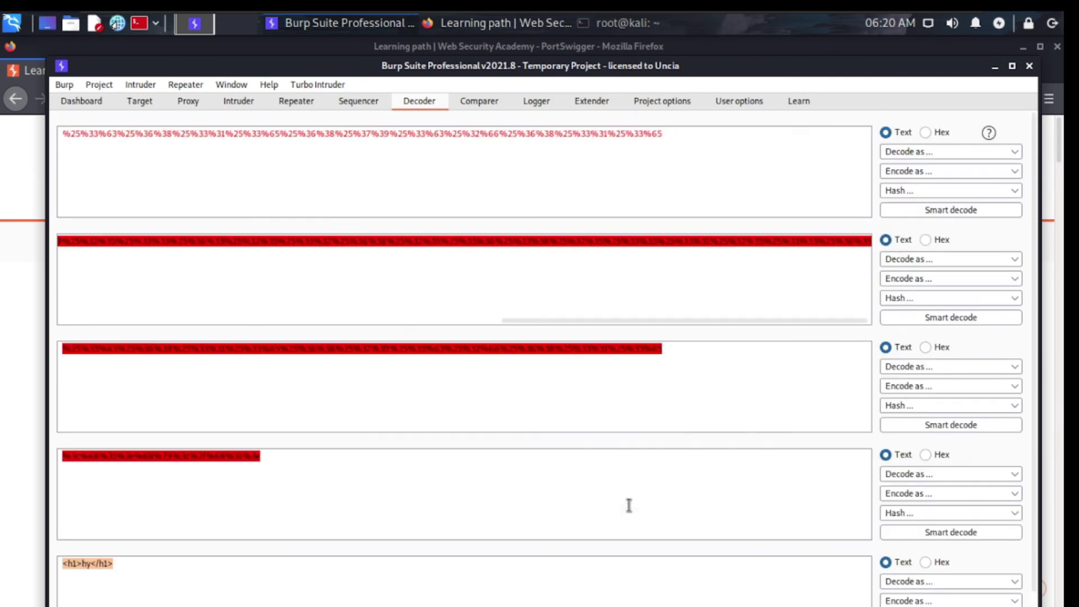
Clear the smart-decode results from the second panel
left_click(768, 291)
key("ctrl+a")
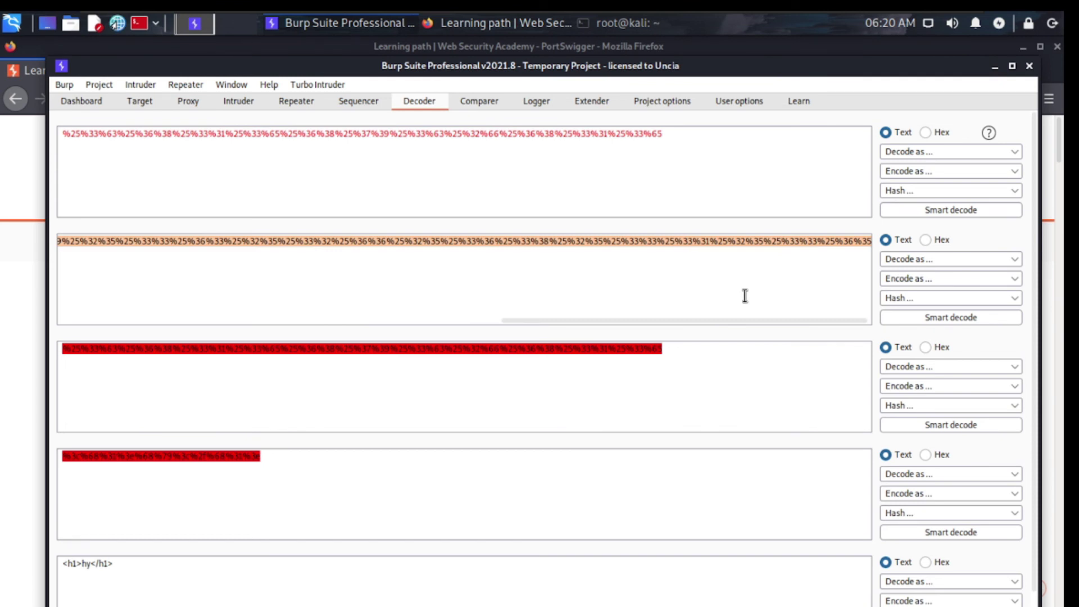
key("BackSpace")
left_click(943, 158)
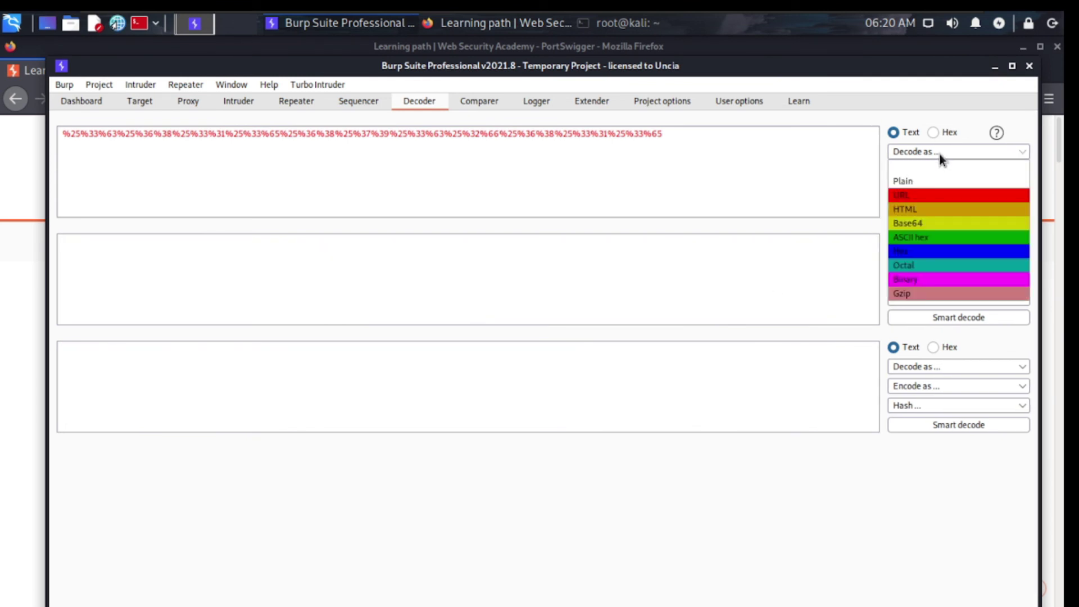
URL-decode the double-encoded string twice to recover <h1>hy</h1>
left_click(915, 196)
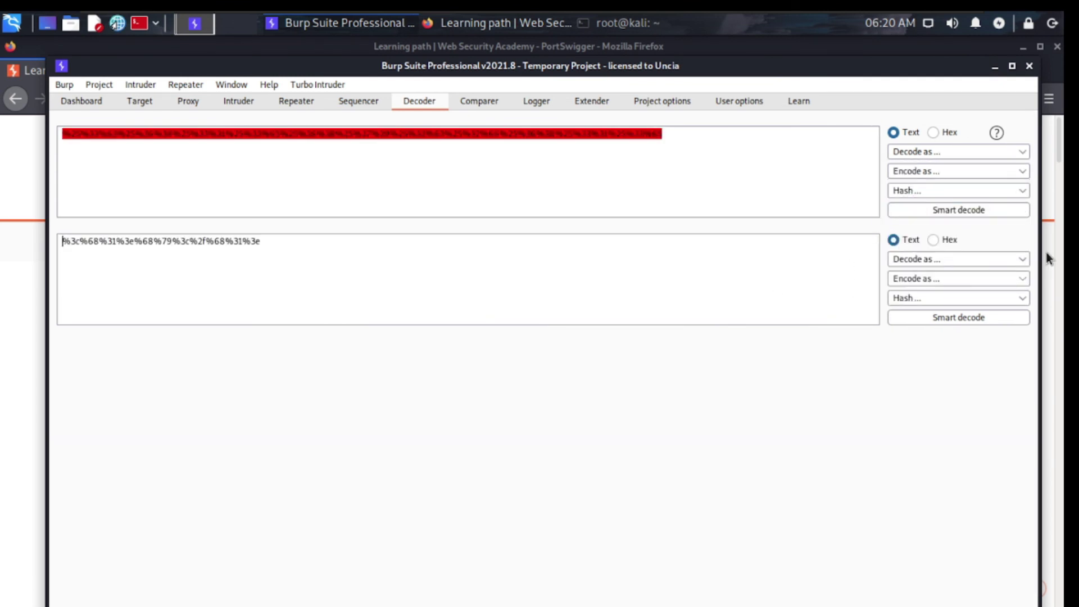
left_click(986, 264)
left_click(899, 299)
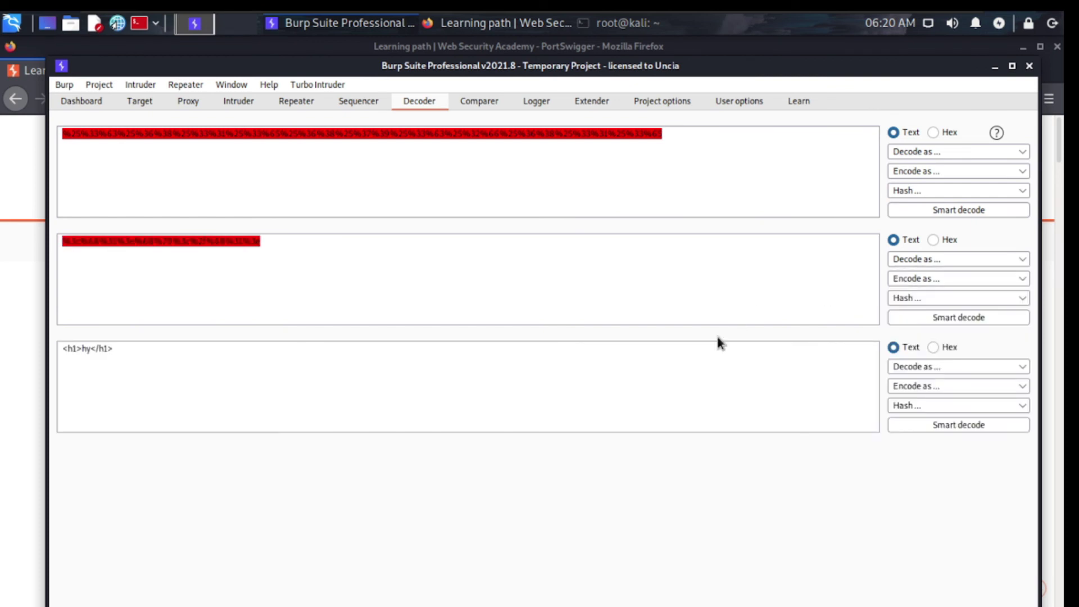
left_click_drag(112, 349, 30, 337)
left_click(195, 374)
Clear the second panel, smart-decode the input again, then switch to Comparer
left_click(276, 249)
key("ctrl+a")
key("BackSpace")
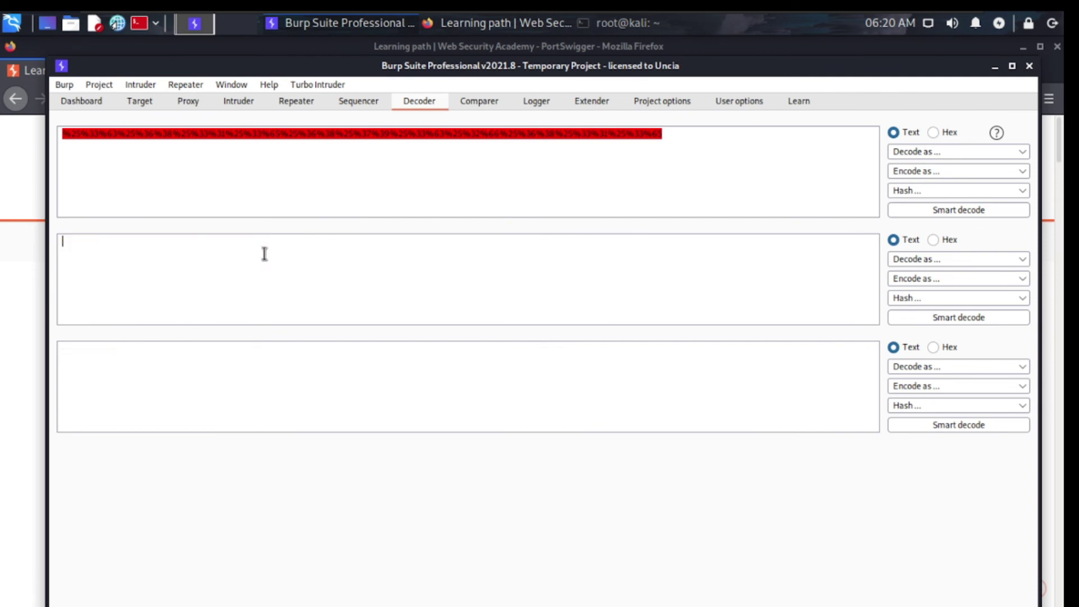
left_click(906, 210)
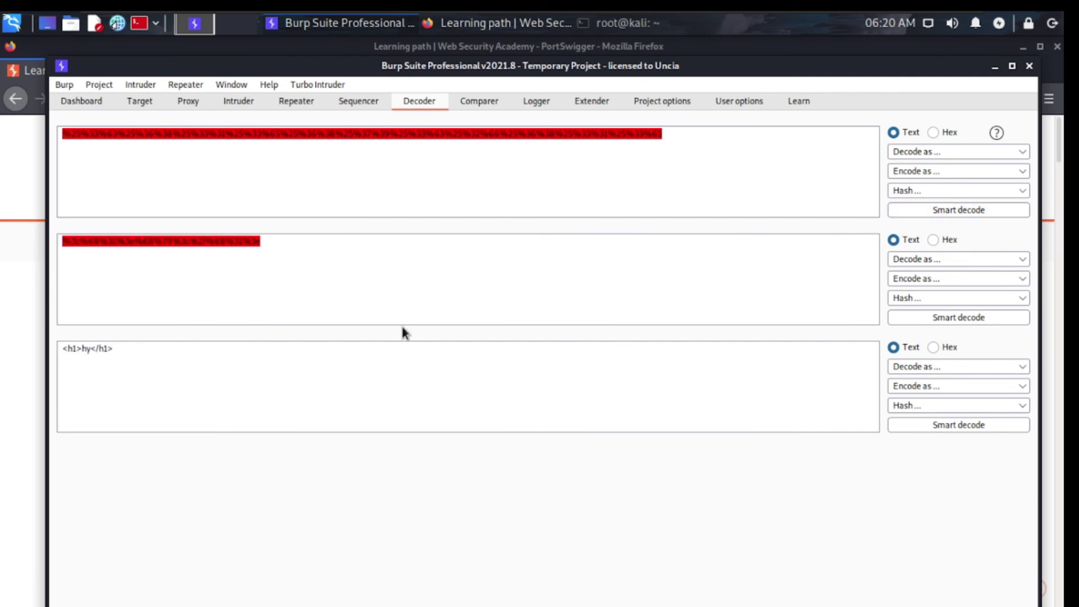
triple_click(118, 356)
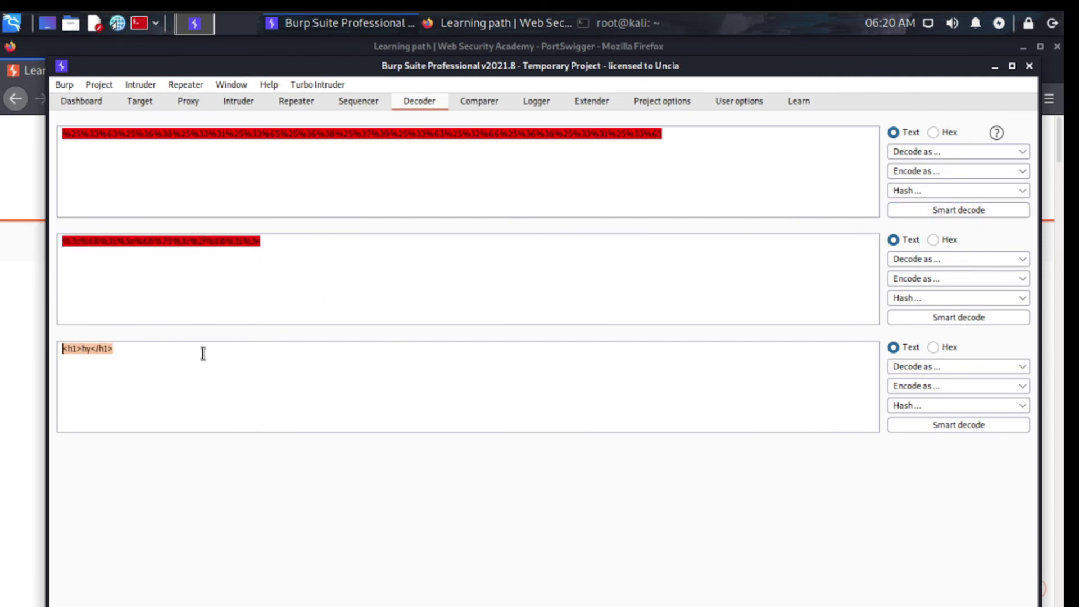
left_click(248, 318)
left_click(456, 103)
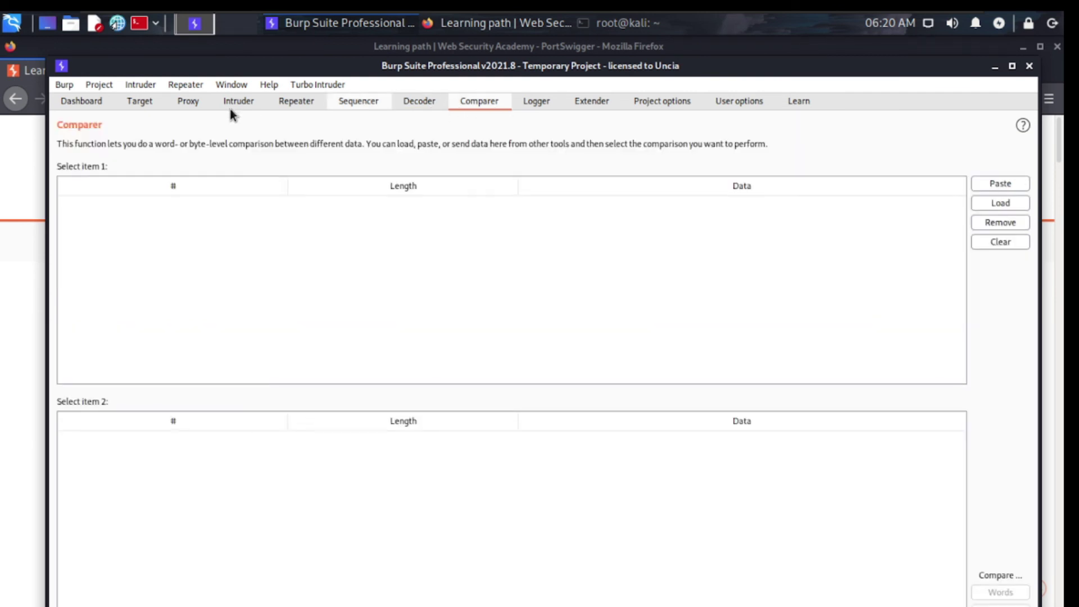
Send HTTP history item 55's response to Comparer
left_click(188, 101)
right_click(190, 237)
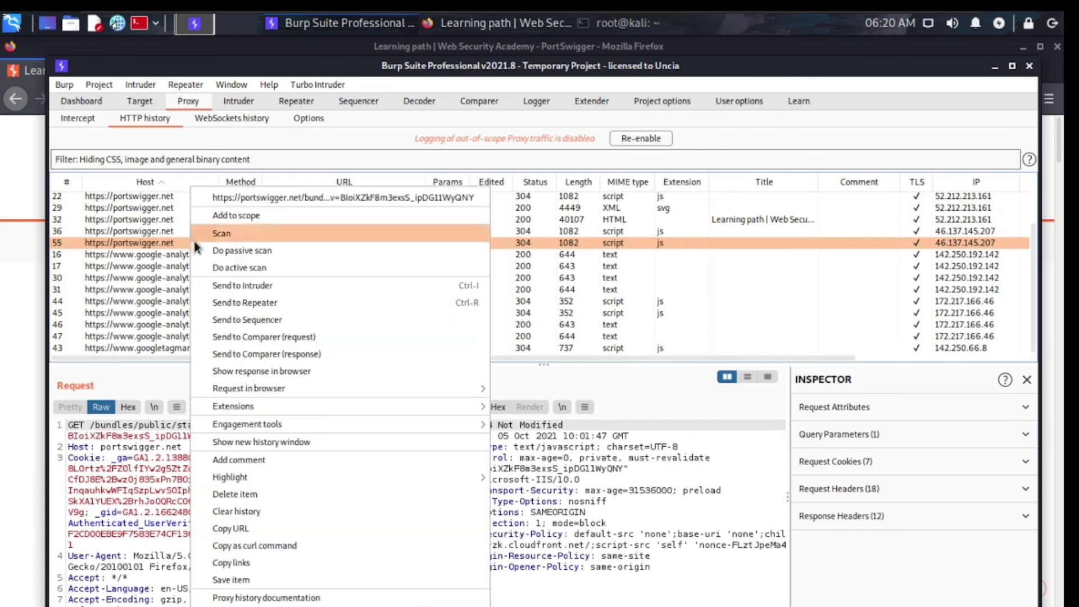
left_click(258, 352)
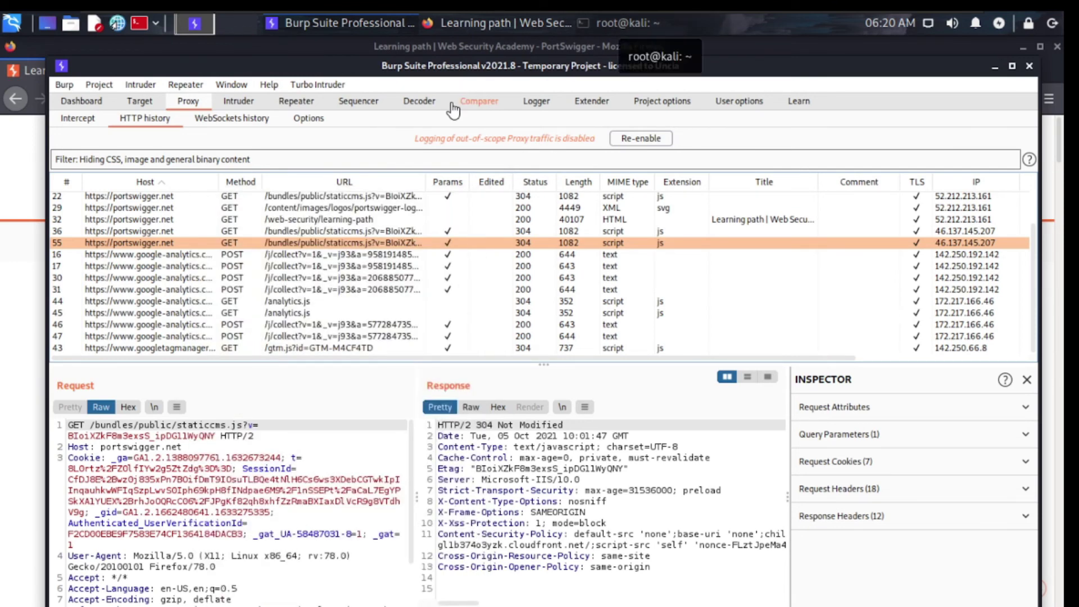
left_click(482, 106)
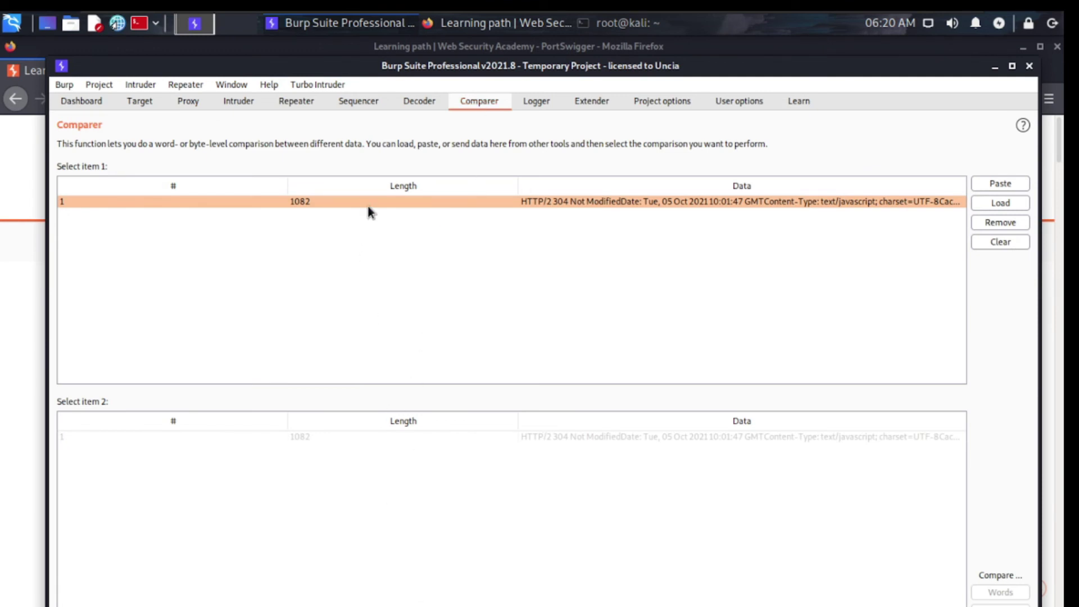
Send the row 16 google-analytics request to both Sequencer and Comparer
left_click(298, 104)
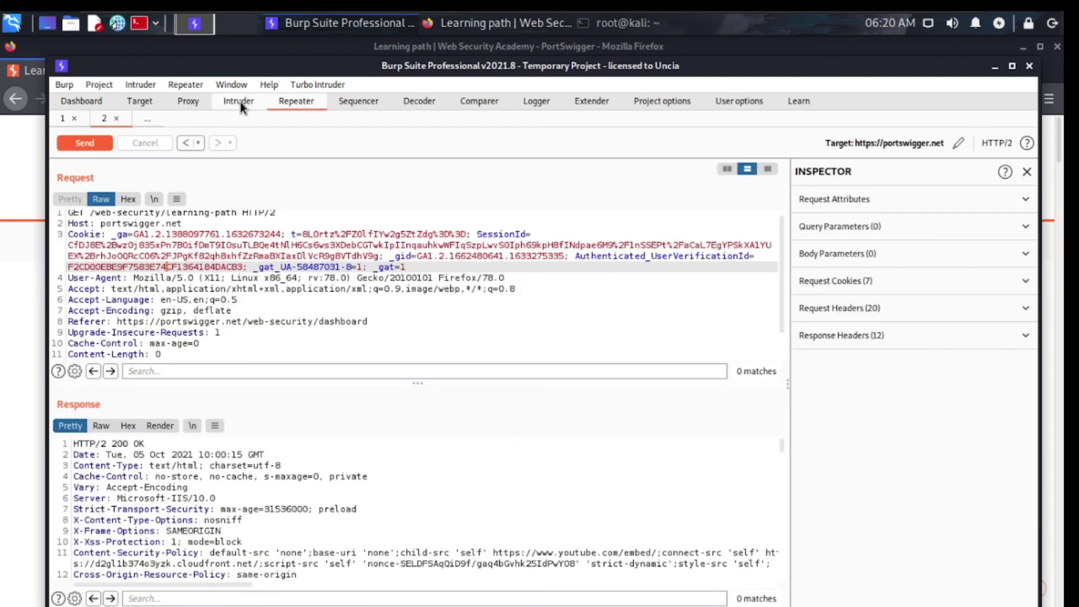
left_click(349, 100)
left_click(202, 106)
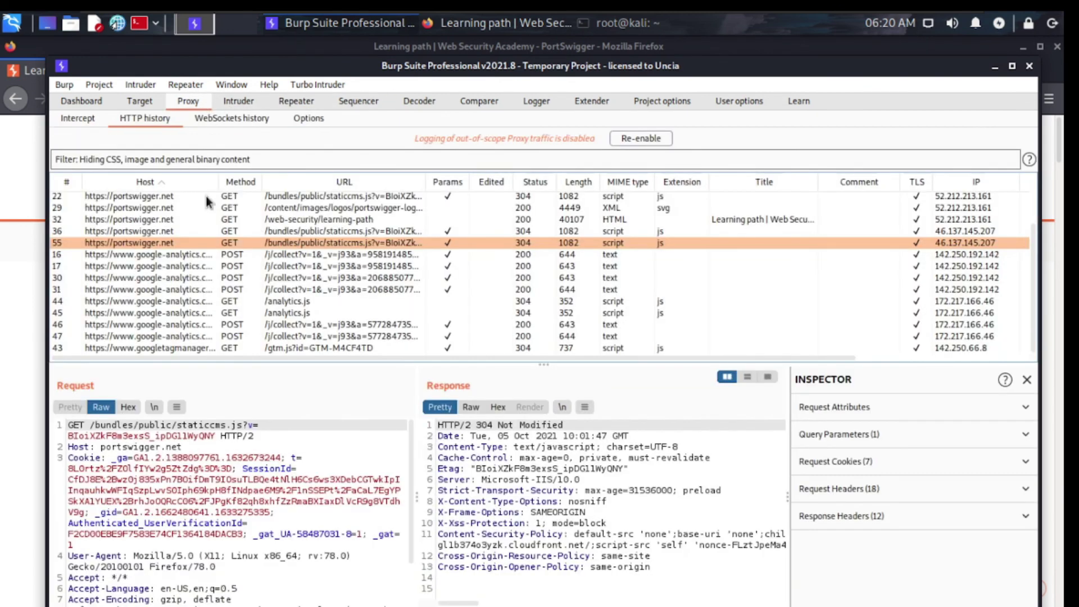
right_click(201, 254)
left_click(188, 257)
right_click(189, 258)
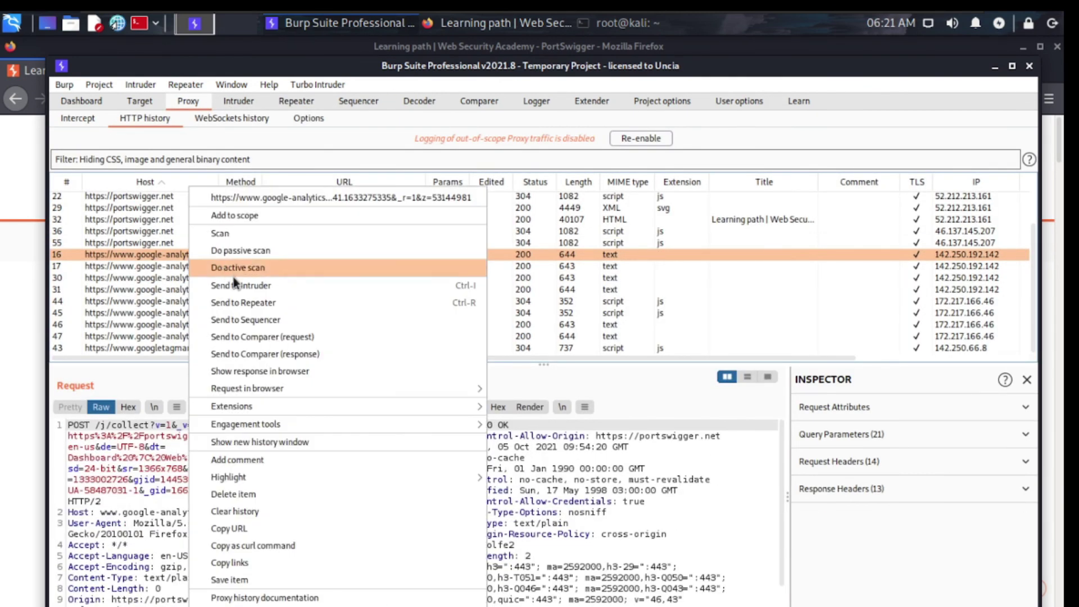
left_click(250, 320)
right_click(242, 258)
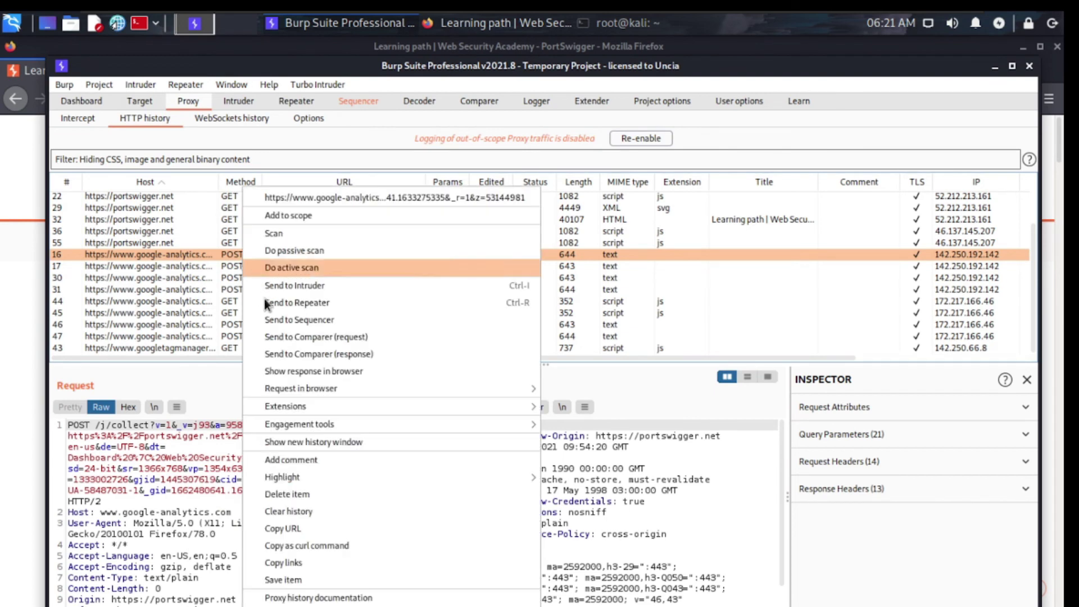
left_click(288, 336)
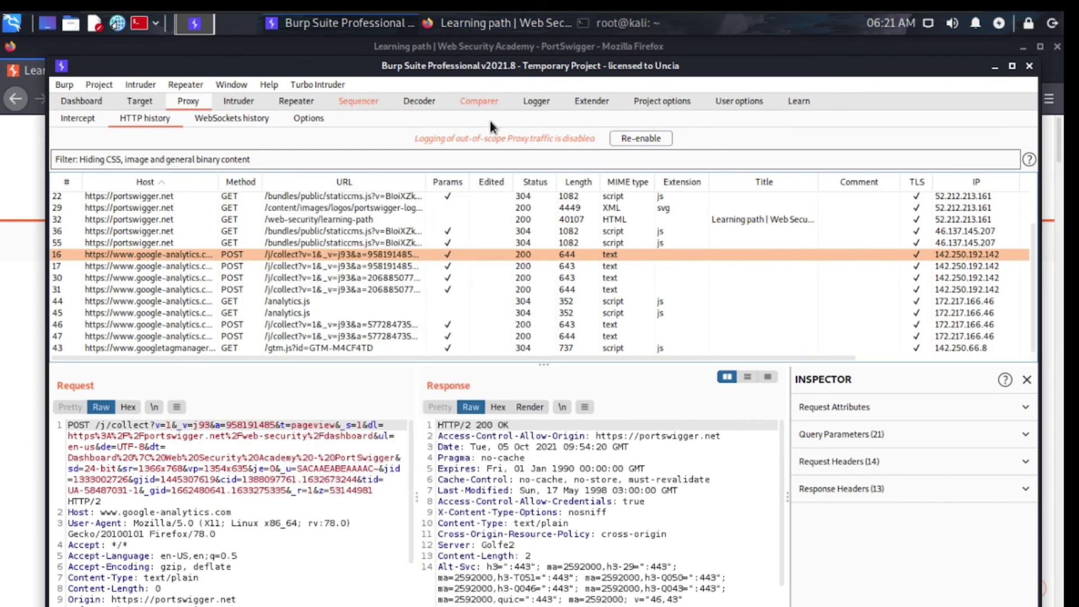
left_click(480, 104)
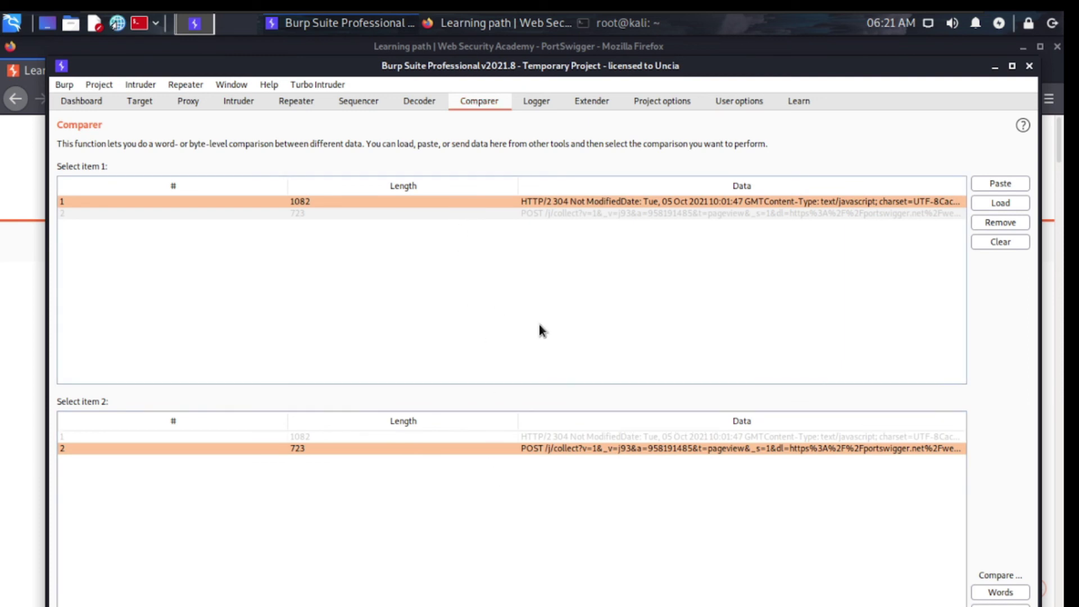
Send the responses of history rows 16 and 17 to Comparer
left_click_drag(563, 60, 525, 60)
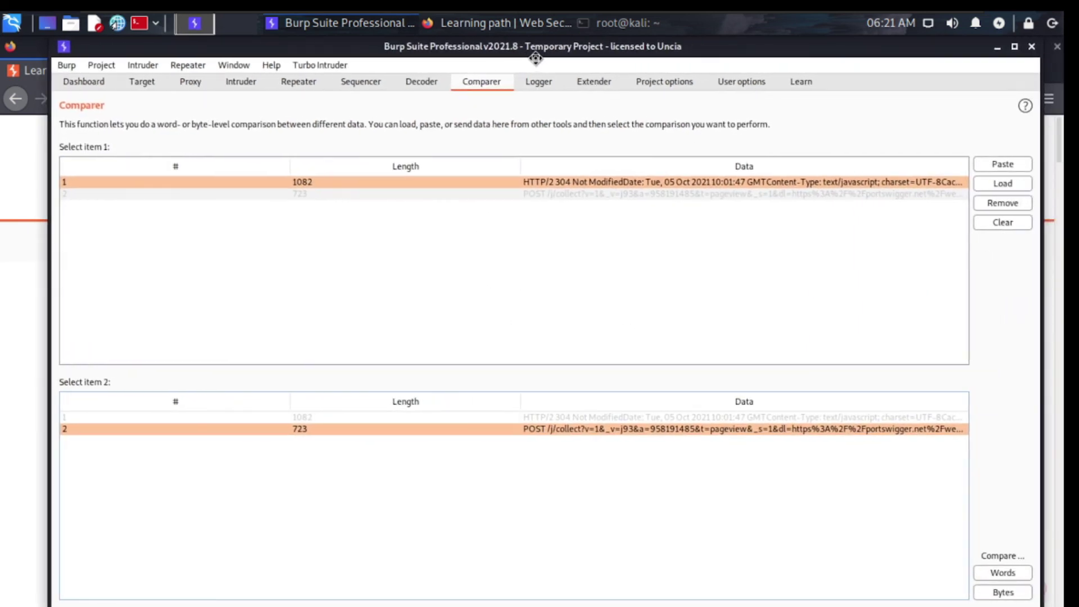
left_click(199, 84)
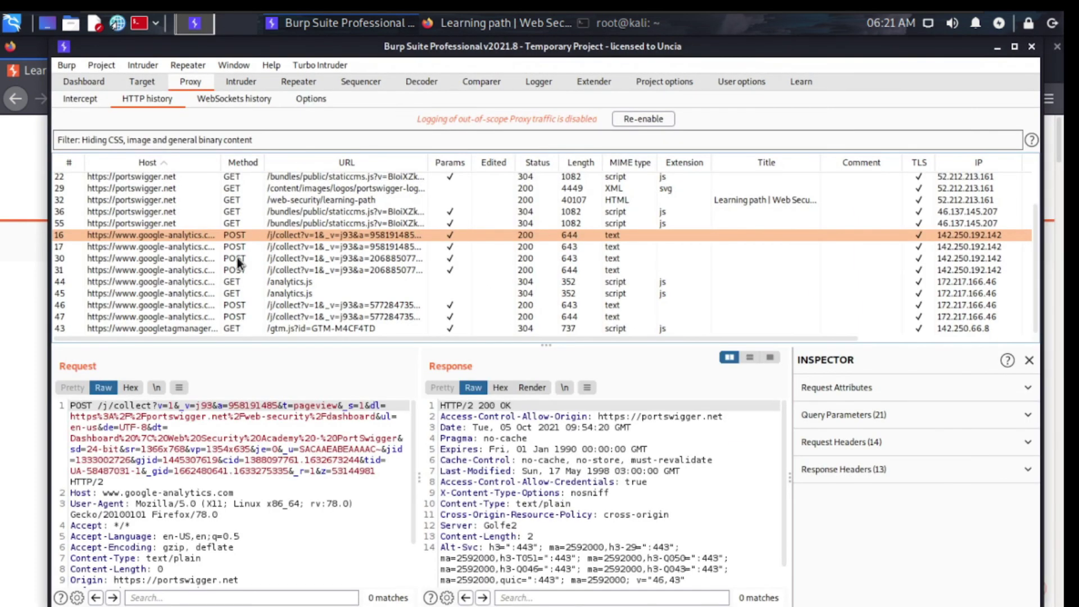
right_click(242, 236)
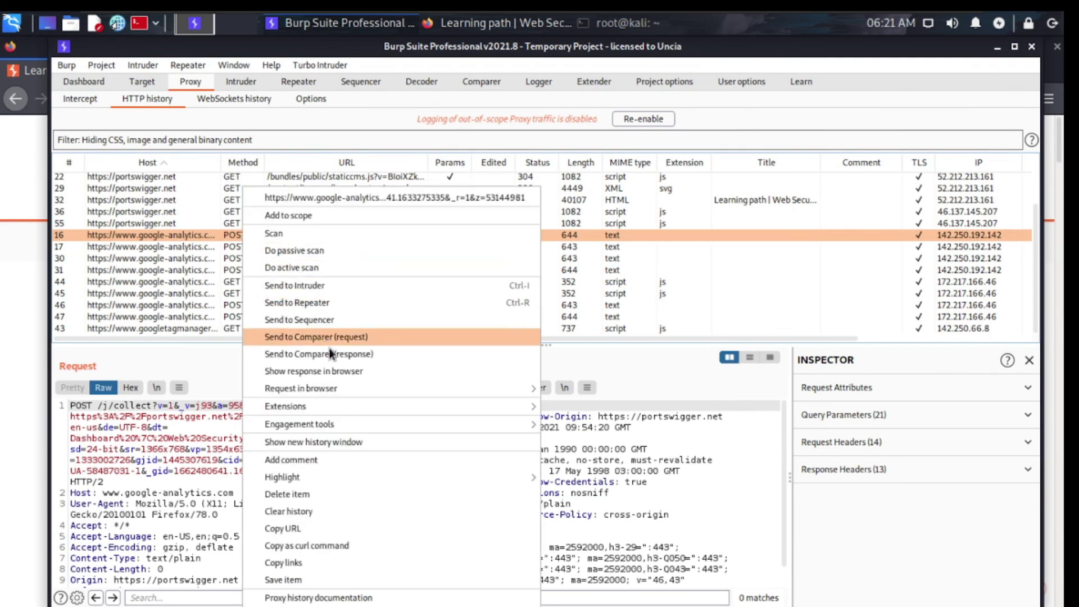
left_click(329, 352)
right_click(293, 250)
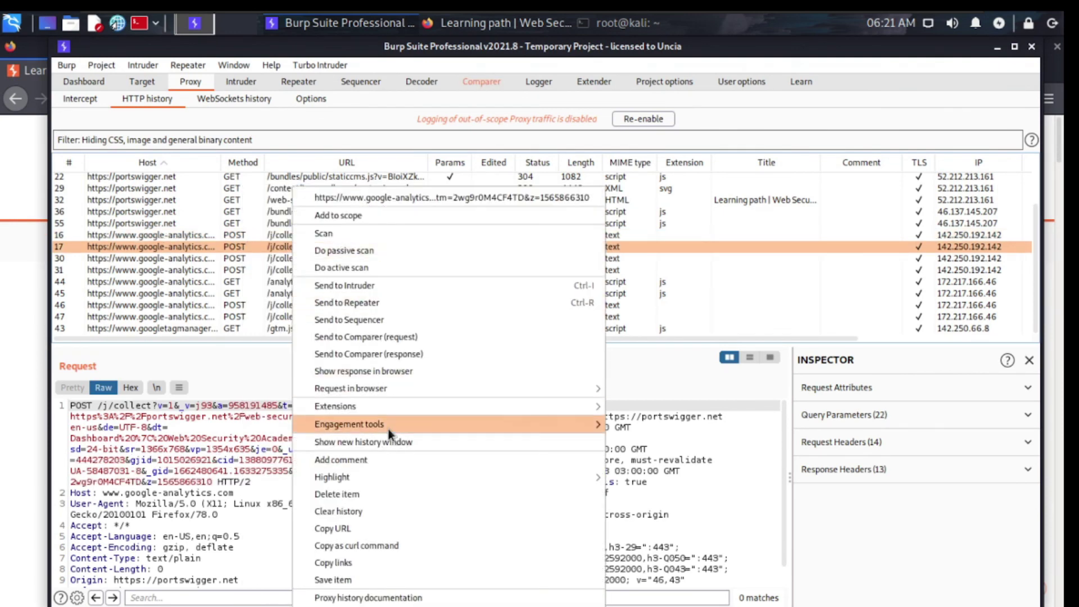
left_click(385, 366)
left_click(482, 81)
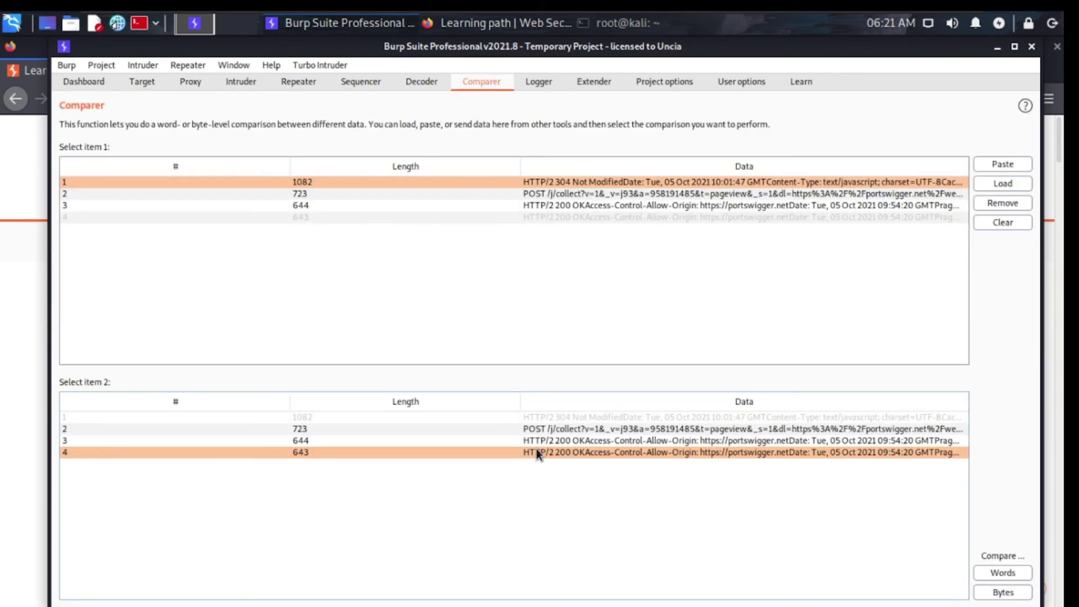
Compare items 1 and 4 by words (26 differences), then by bytes (131 differences)
left_click(1003, 573)
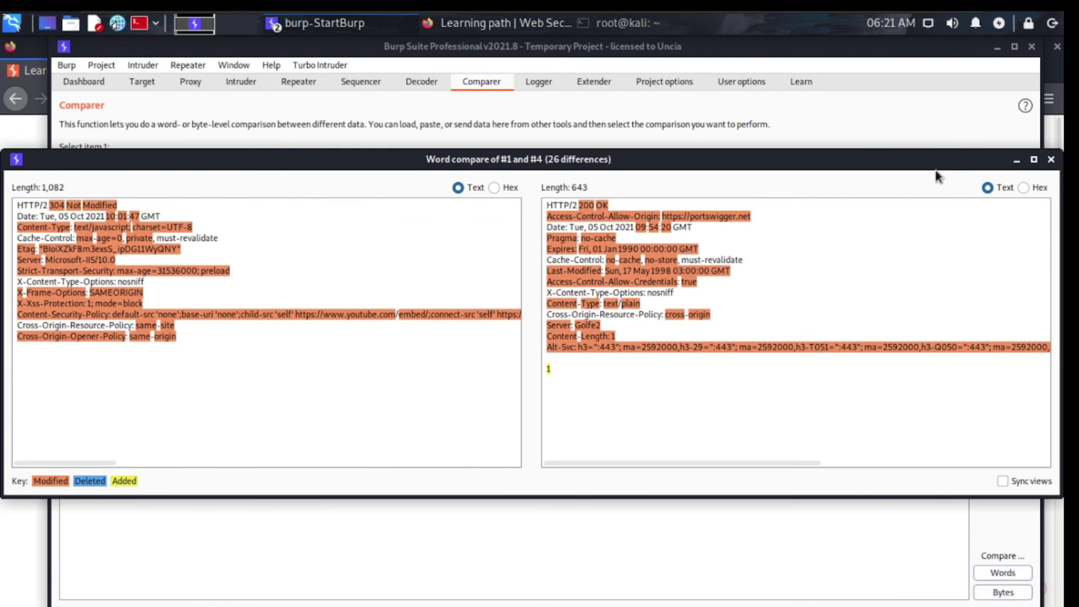
left_click_drag(595, 164, 590, 132)
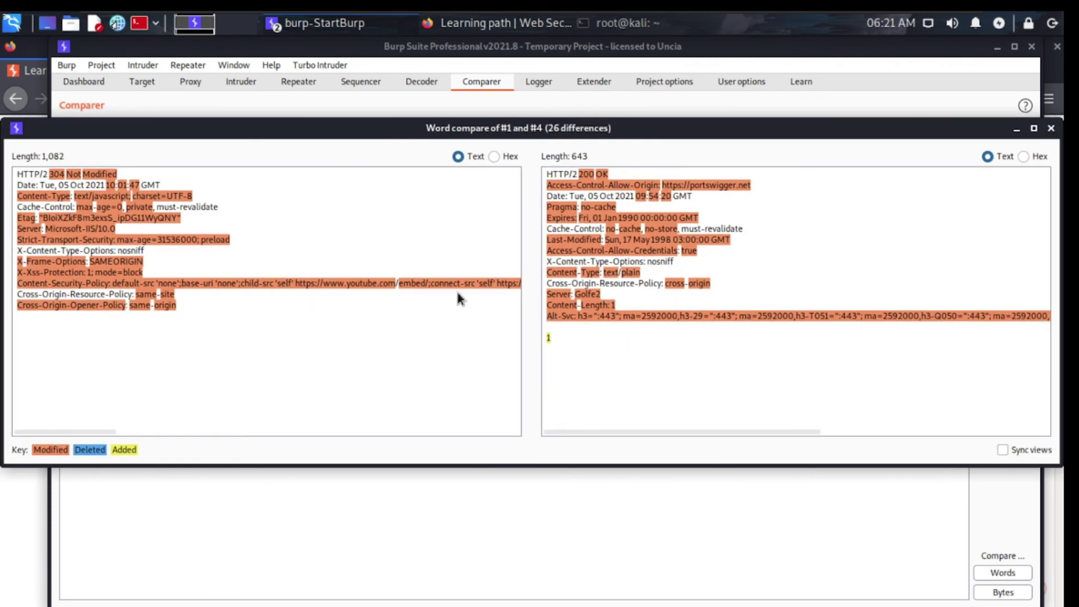
left_click(1051, 129)
left_click(1007, 593)
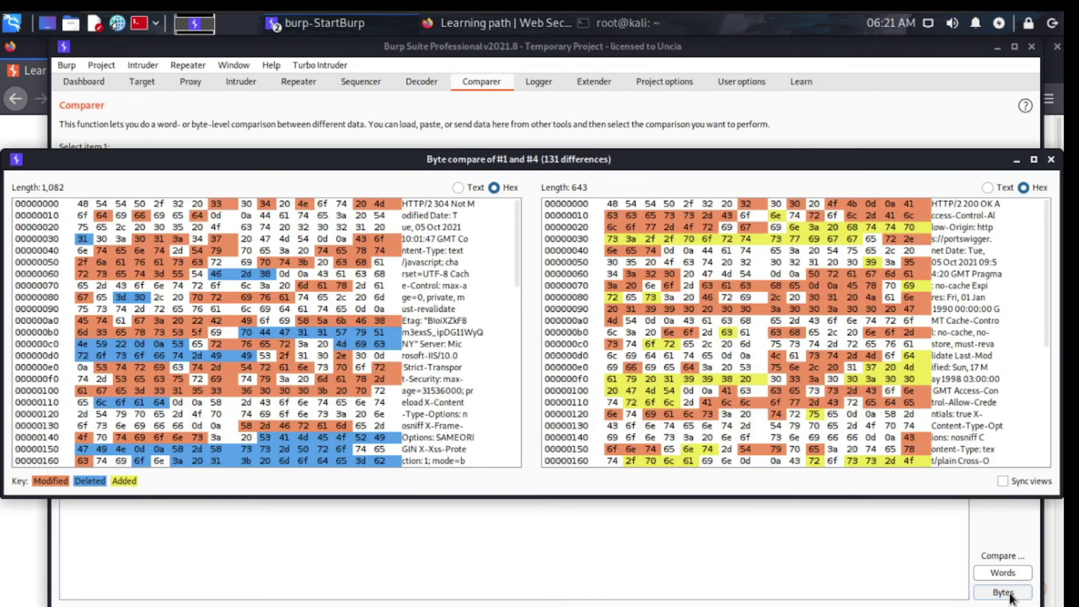
left_click(1051, 160)
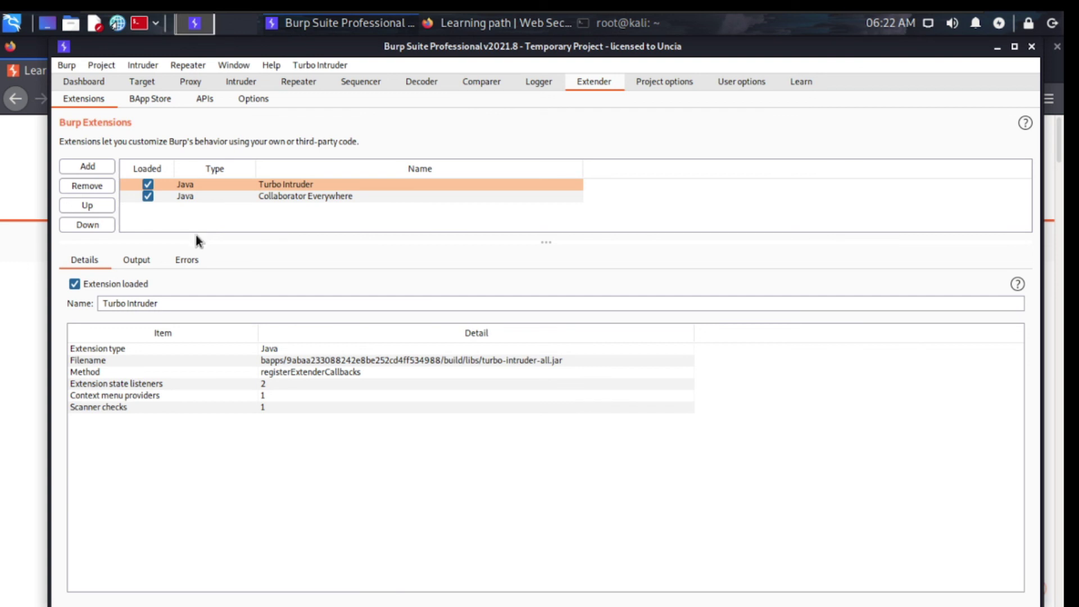
Browse BApp Store entries: Additional CSRF Checks, AES decryption, Anti-CSRF Token From Referer, Asset Discovery
left_click_drag(707, 48, 711, 342)
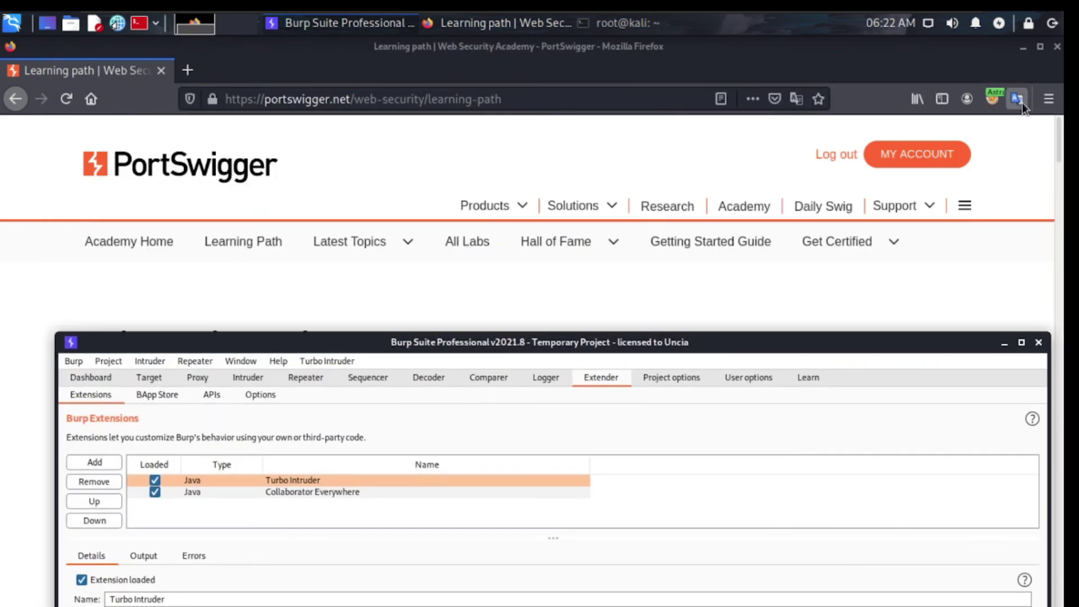
left_click_drag(618, 343, 594, 93)
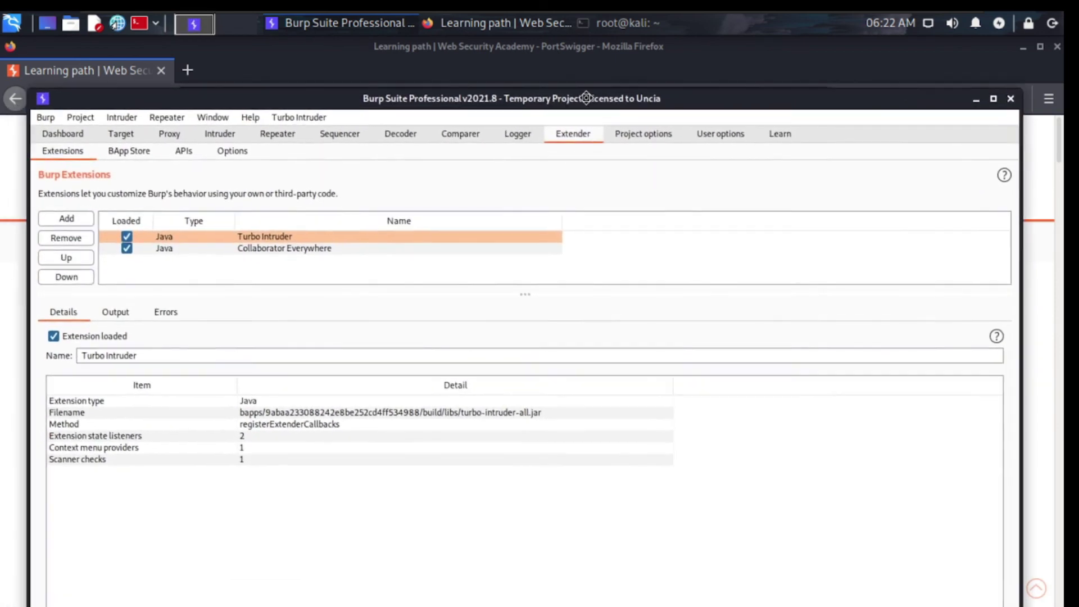
left_click(122, 155)
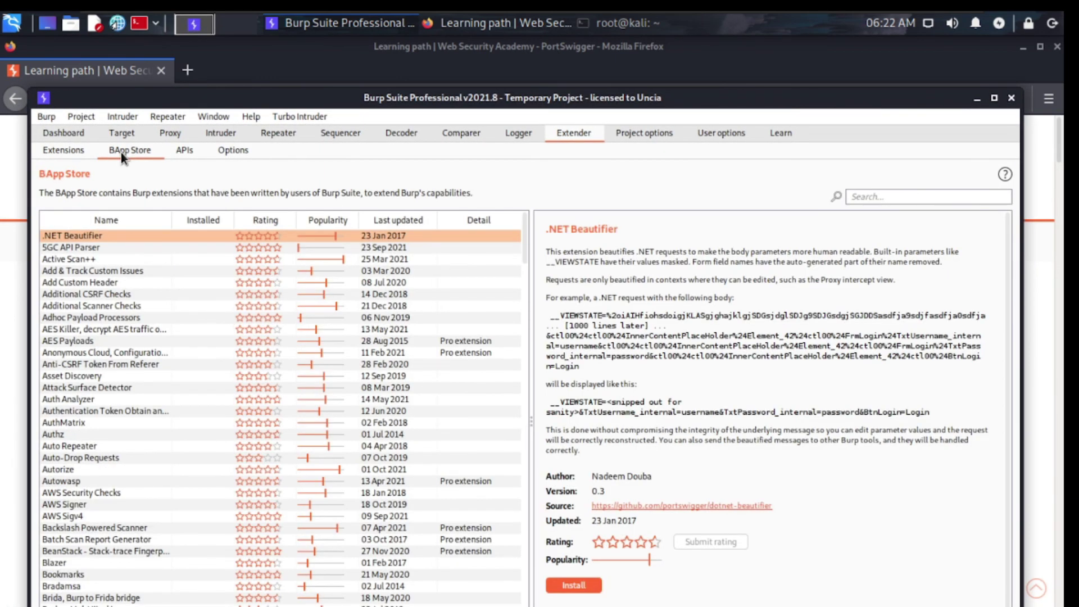
left_click_drag(521, 240, 524, 602)
scroll(319, 426, "up", 15)
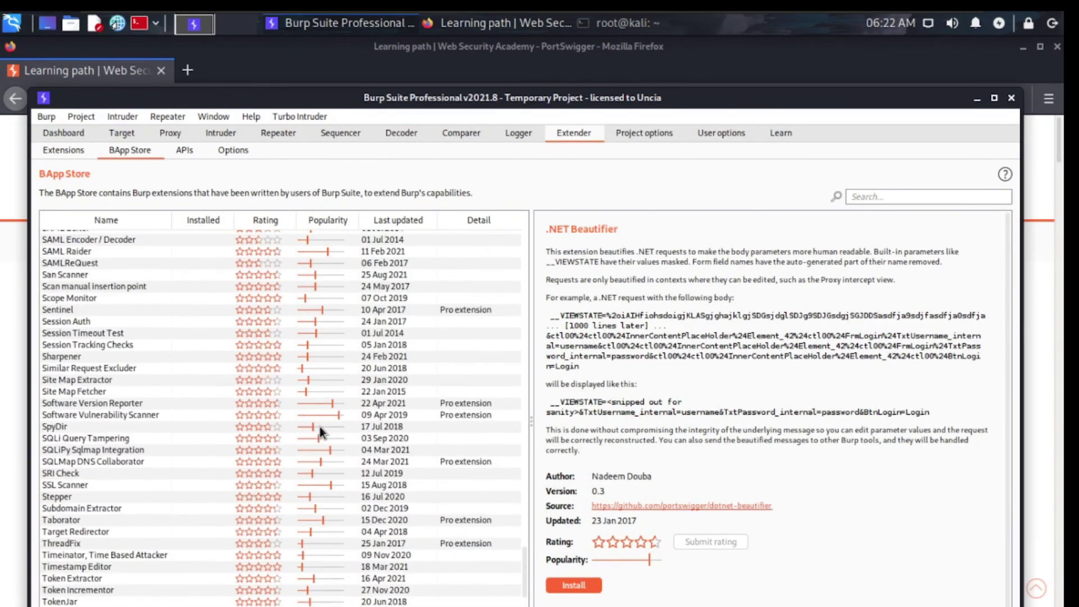
scroll(320, 432, "up", 15)
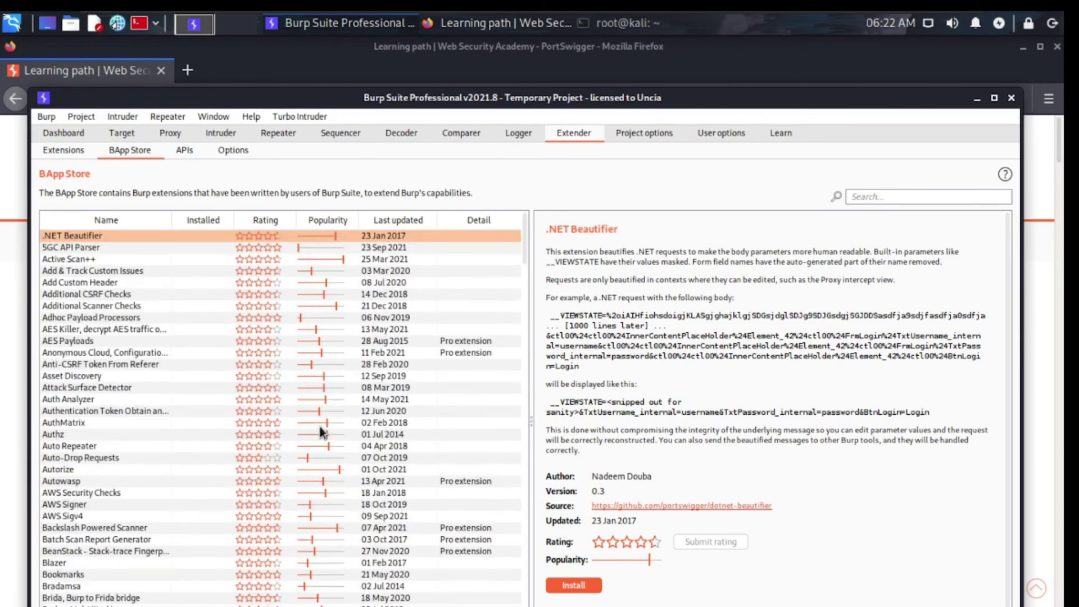
left_click(206, 295)
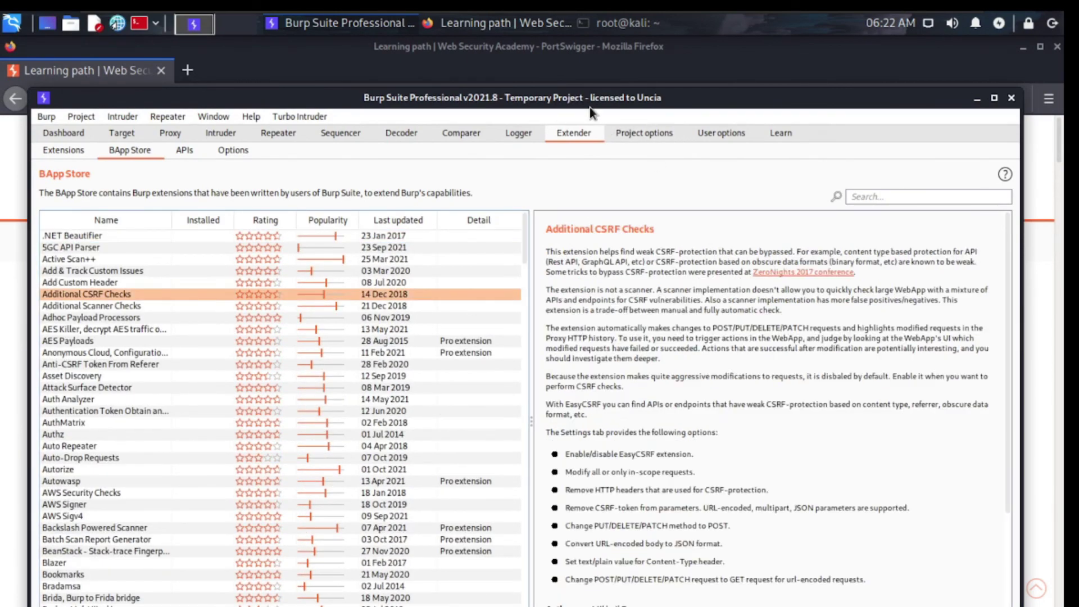
left_click_drag(589, 106, 573, 54)
scroll(675, 320, "down", 3)
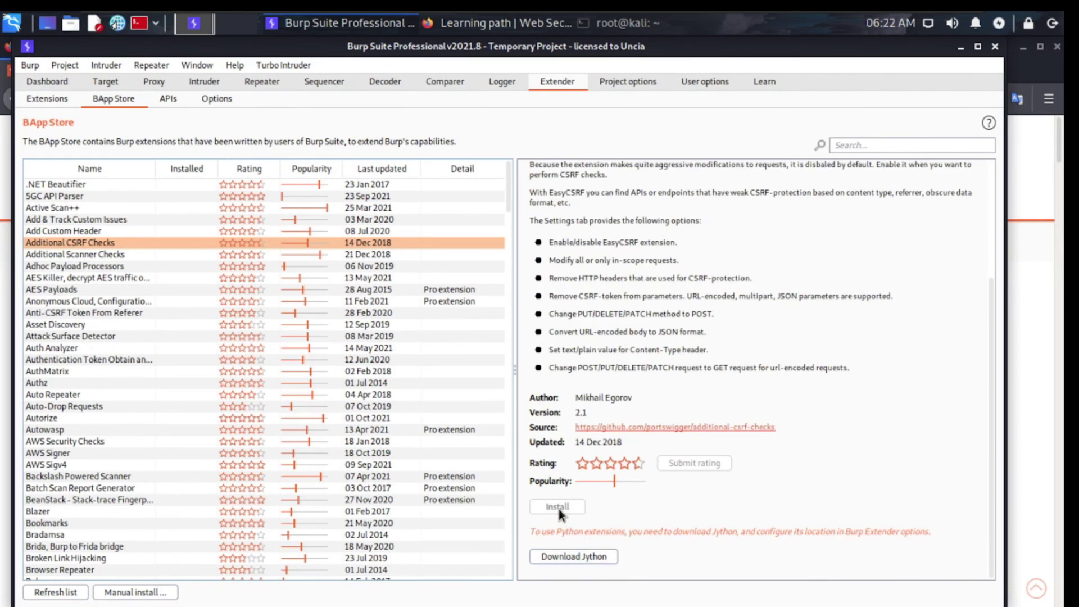
left_click(307, 278)
left_click(315, 313)
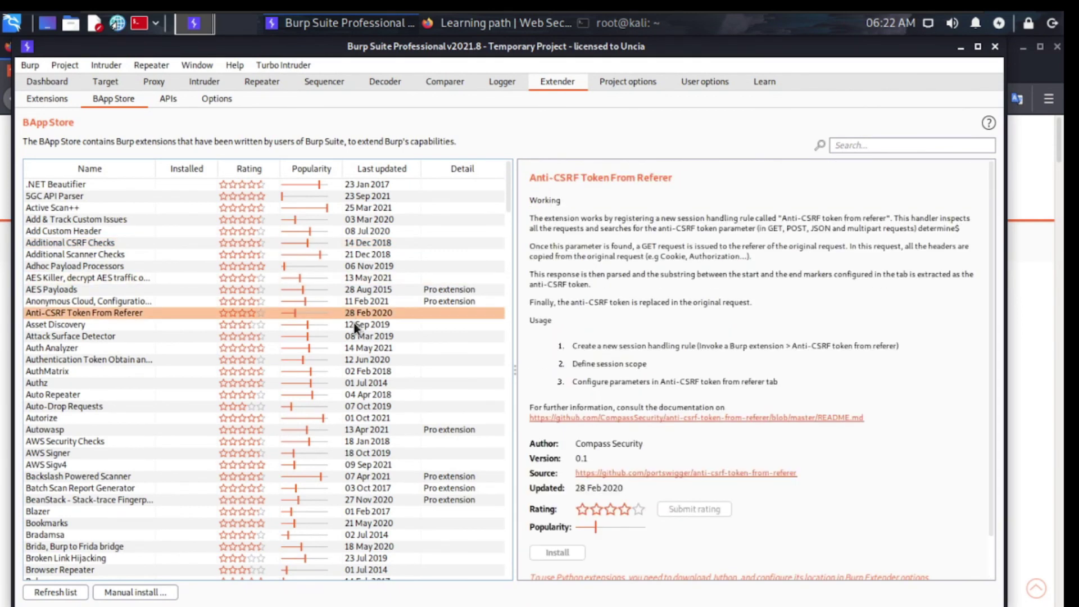
left_click(353, 324)
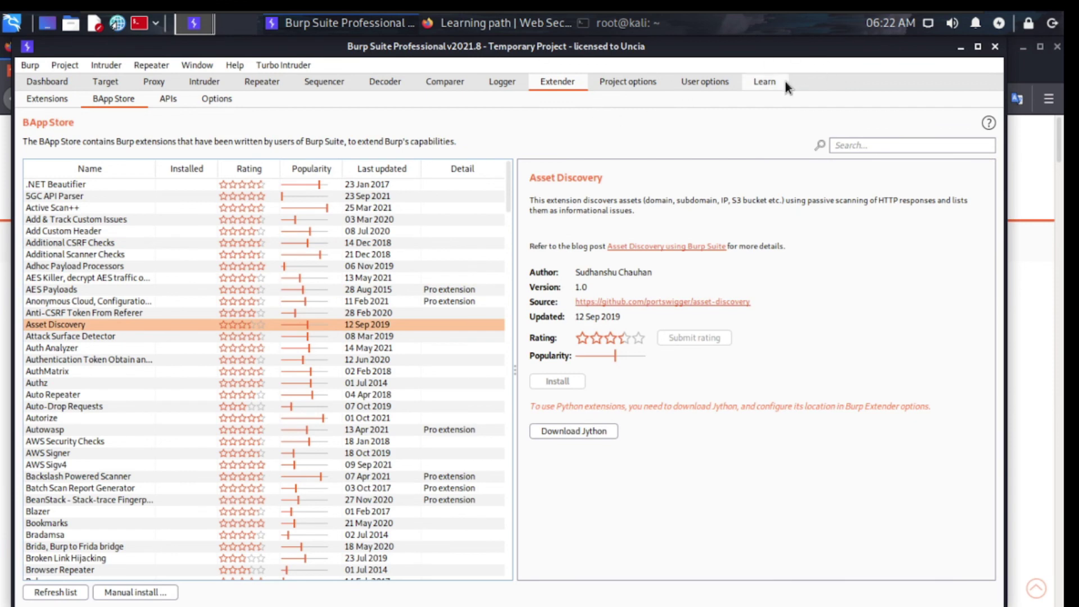
View the IHttpHeader, IHttpService, IMessageEditorTabFactory and IMessageEditor API interfaces
left_click(163, 100)
scroll(103, 211, "down", 2)
left_click(104, 211)
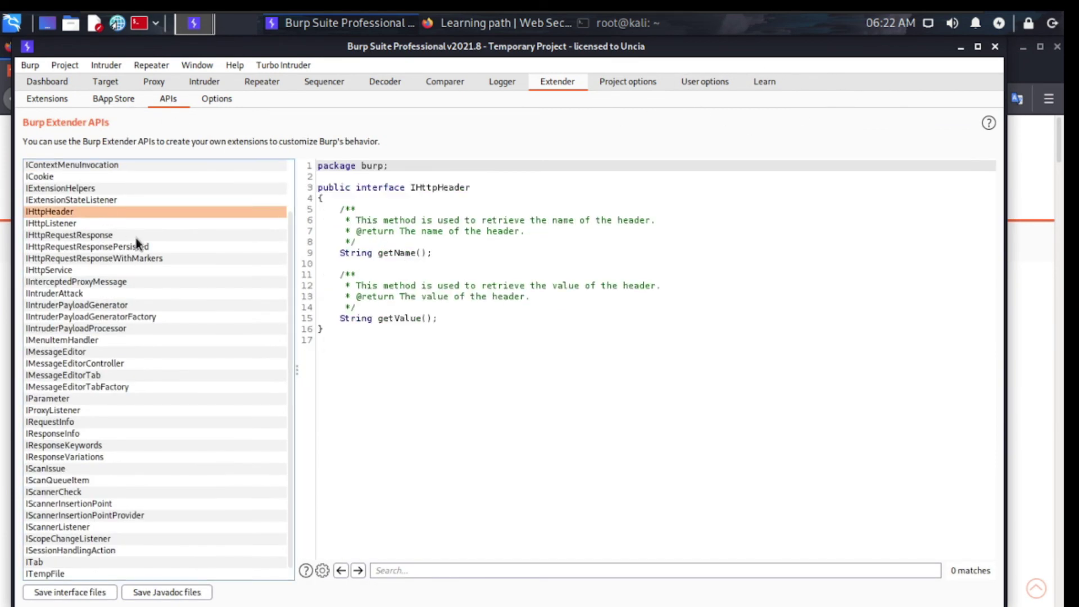
left_click(145, 268)
scroll(133, 302, "down", 1)
left_click(124, 375)
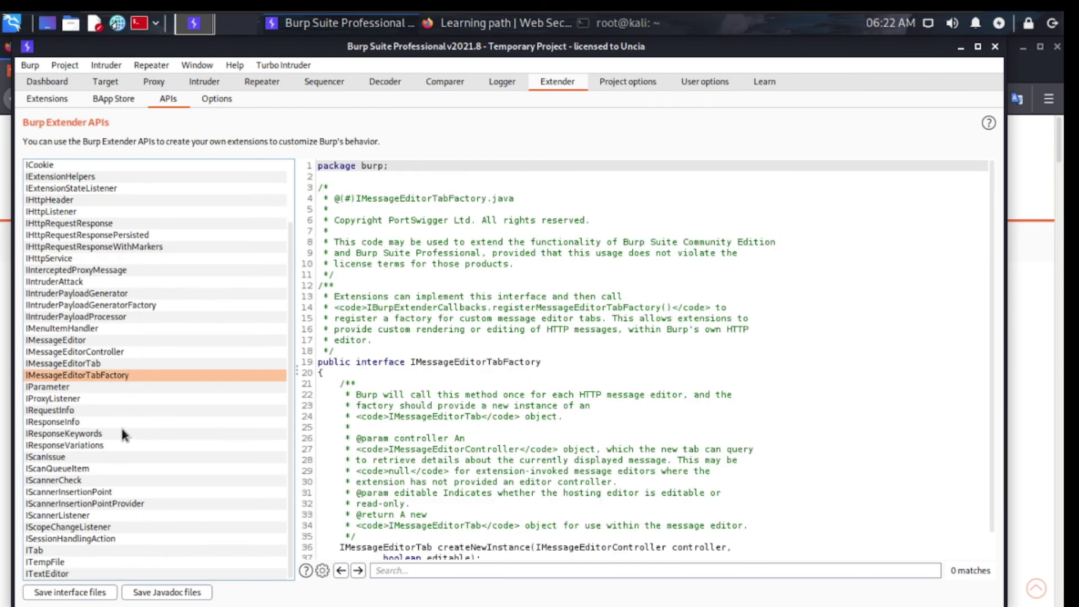
scroll(468, 389, "down", 1)
left_click(118, 341)
left_click(705, 82)
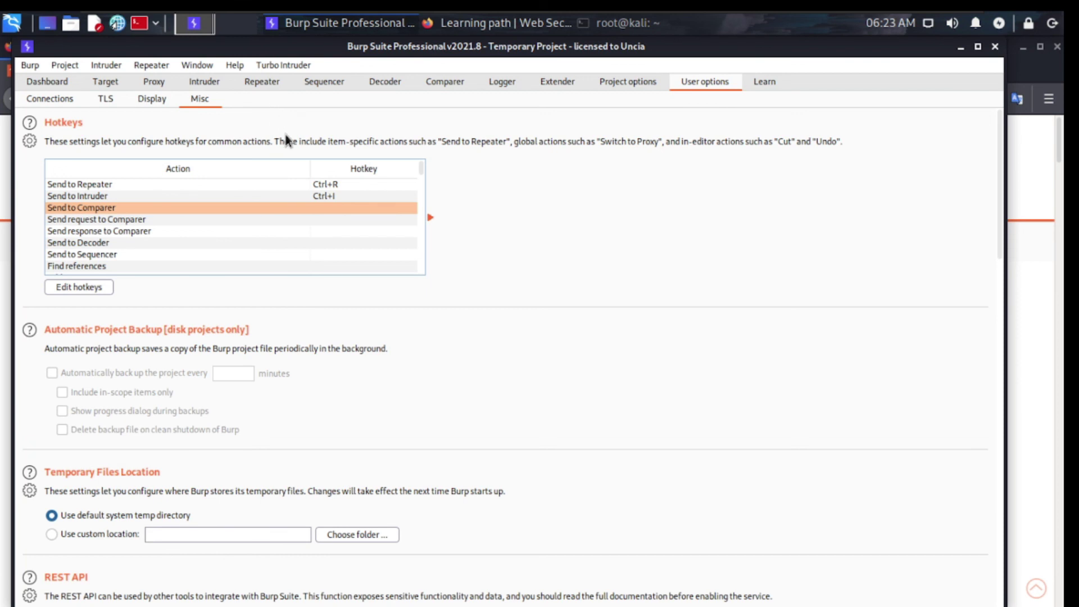
mouse_move(424, 170)
left_mouse_down()
mouse_move(426, 275)
mouse_move(423, 168)
left_mouse_up()
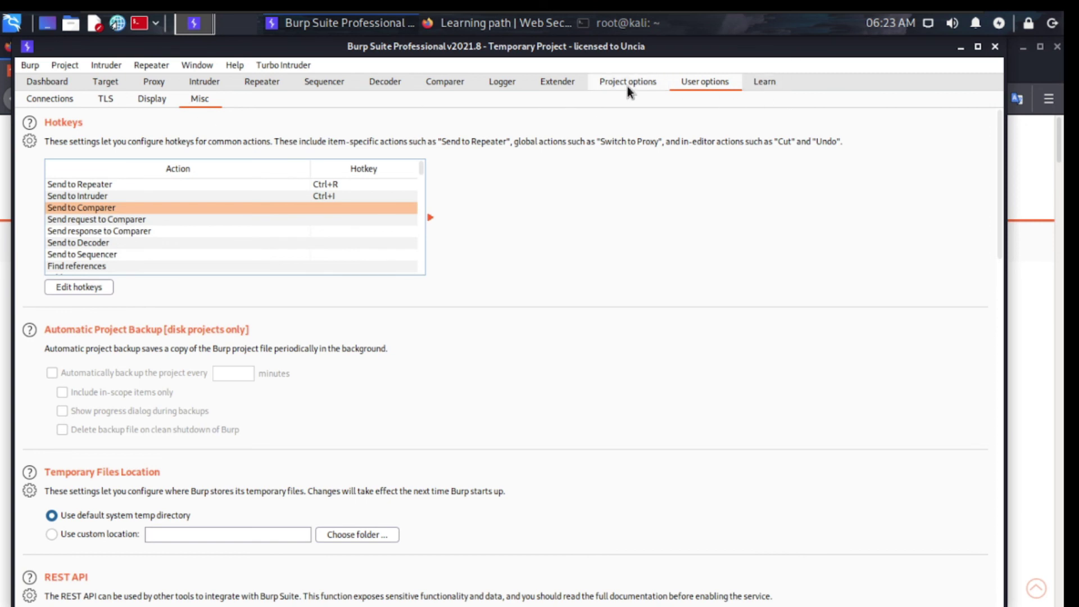
left_click(265, 235)
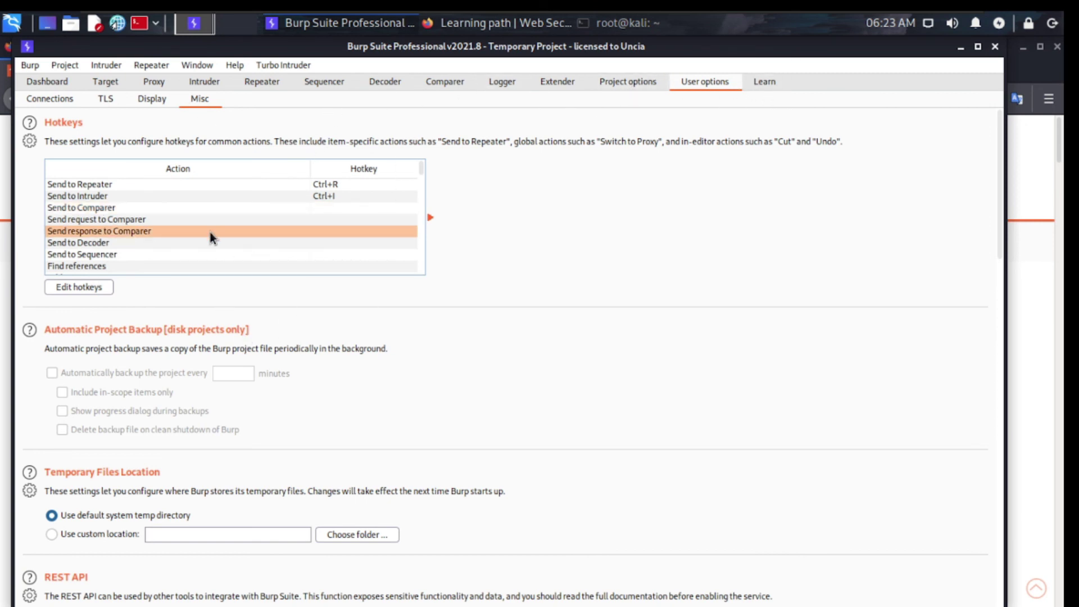
left_click(137, 224)
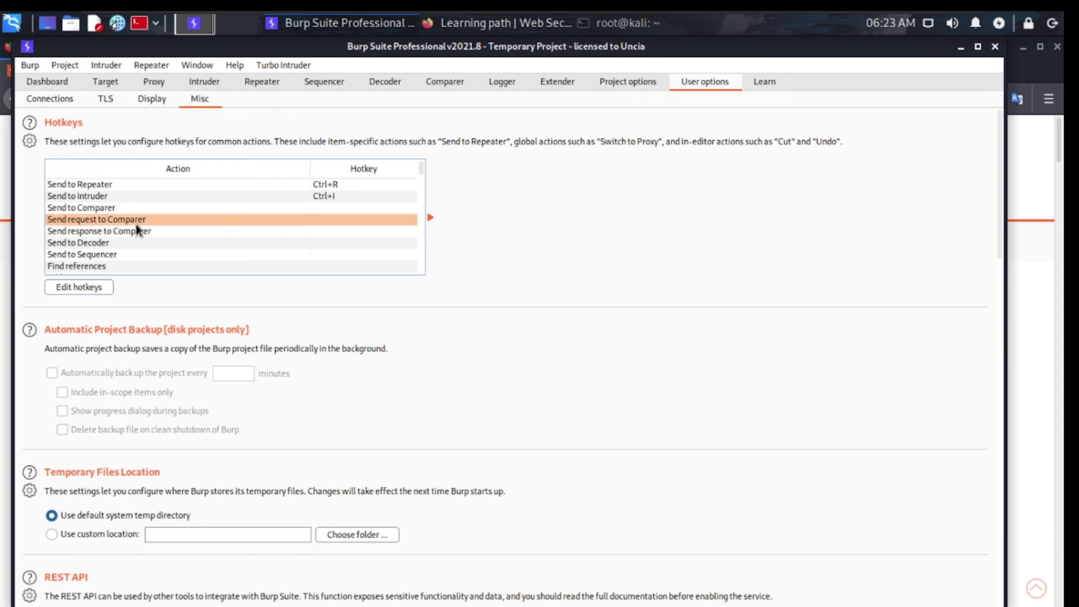
left_click(120, 211)
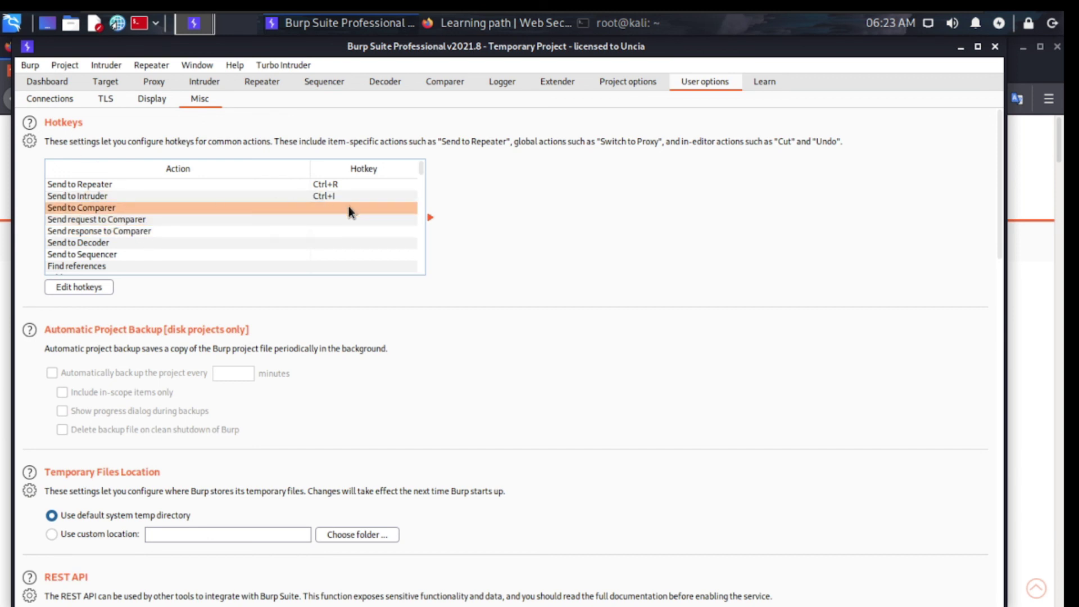